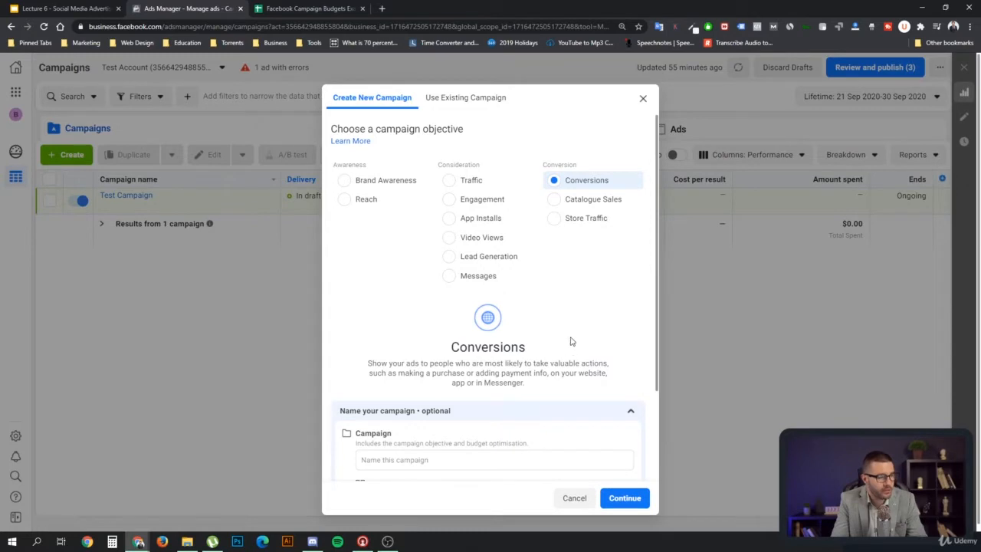
# Step: Create a new campaign with the Conversions objective, leaving the optional campaign, ad set and ad names blank
pyautogui.scroll(-2, 576, 305)
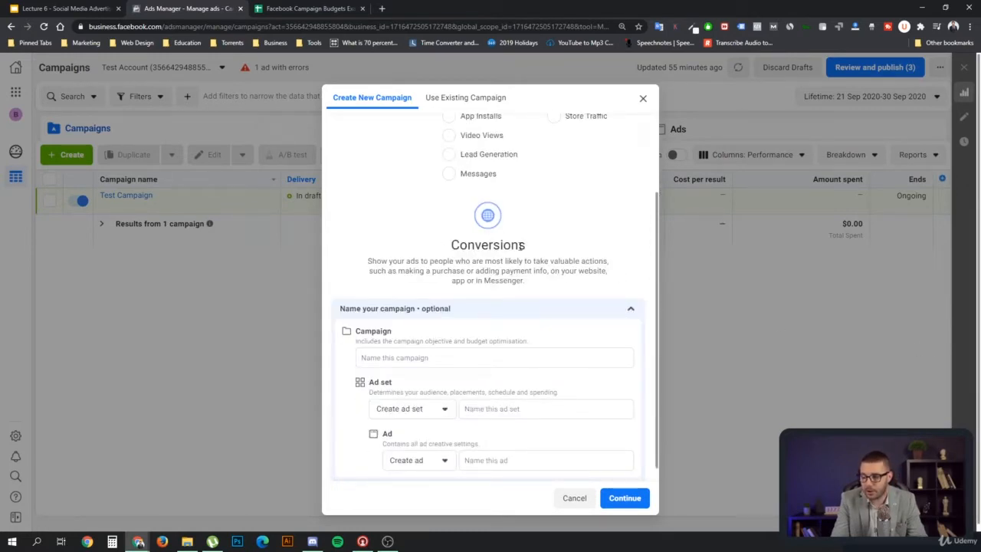
pyautogui.scroll(-1, 521, 245)
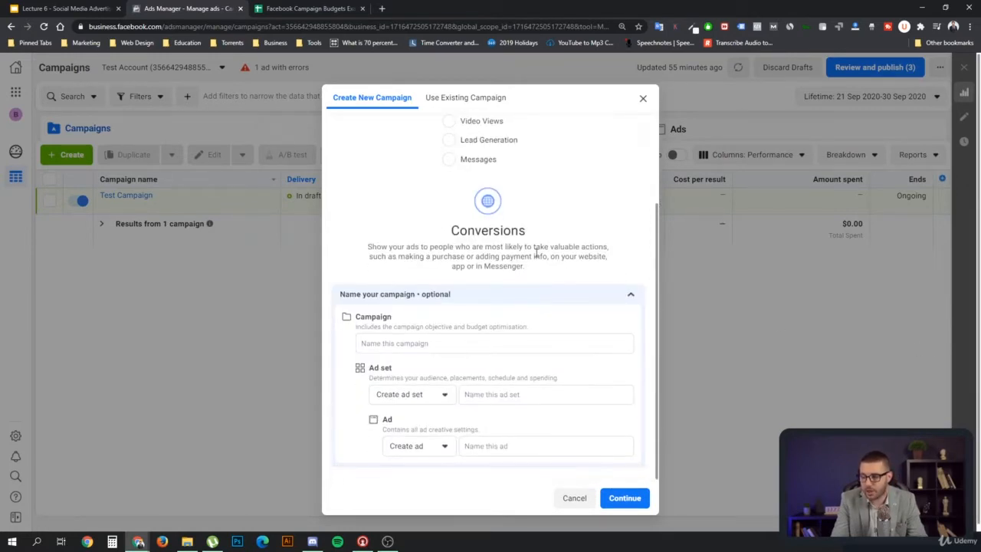
pyautogui.click(632, 295)
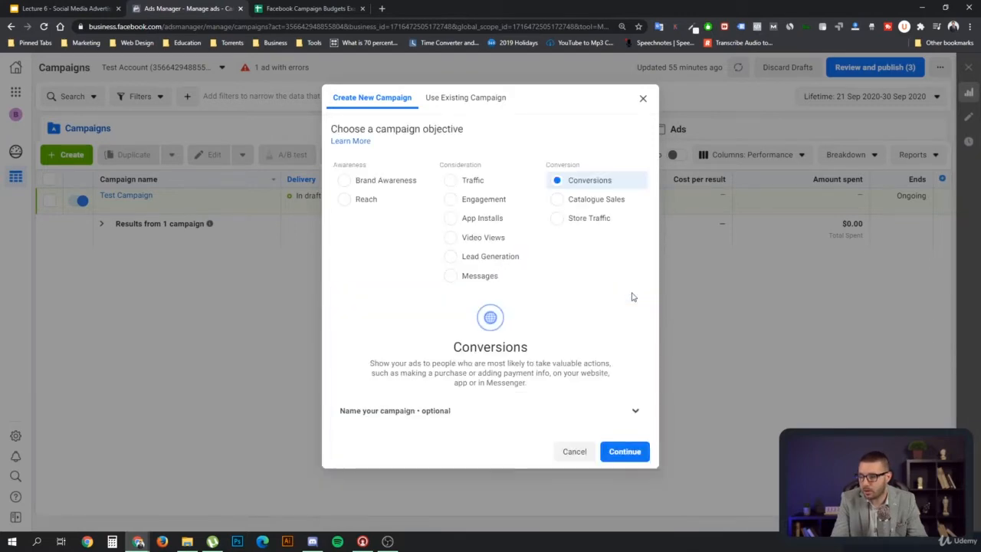
pyautogui.click(629, 452)
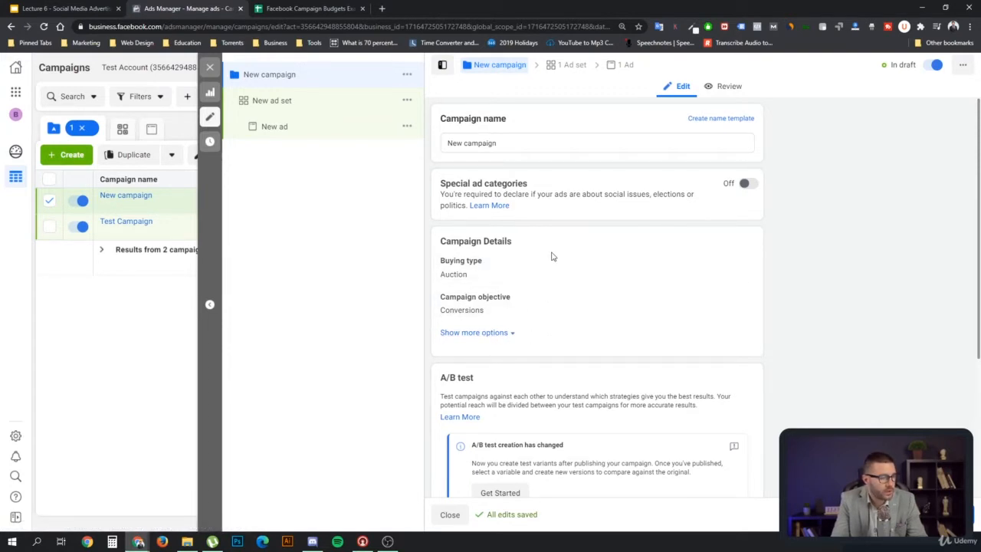
# Step: Toggle campaign budget optimisation on and back off for the new campaign
pyautogui.scroll(-2, 590, 259)
pyautogui.scroll(-1, 586, 263)
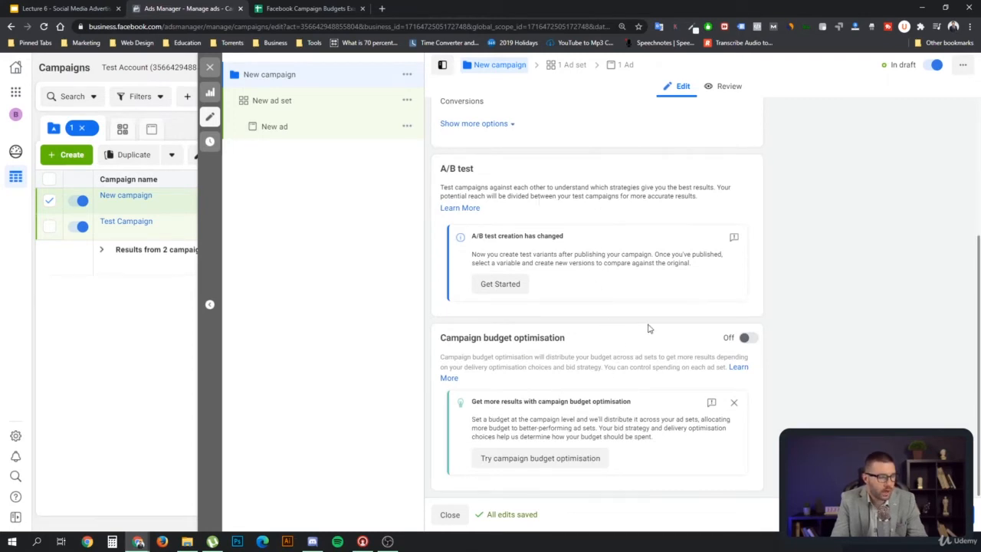
pyautogui.click(750, 341)
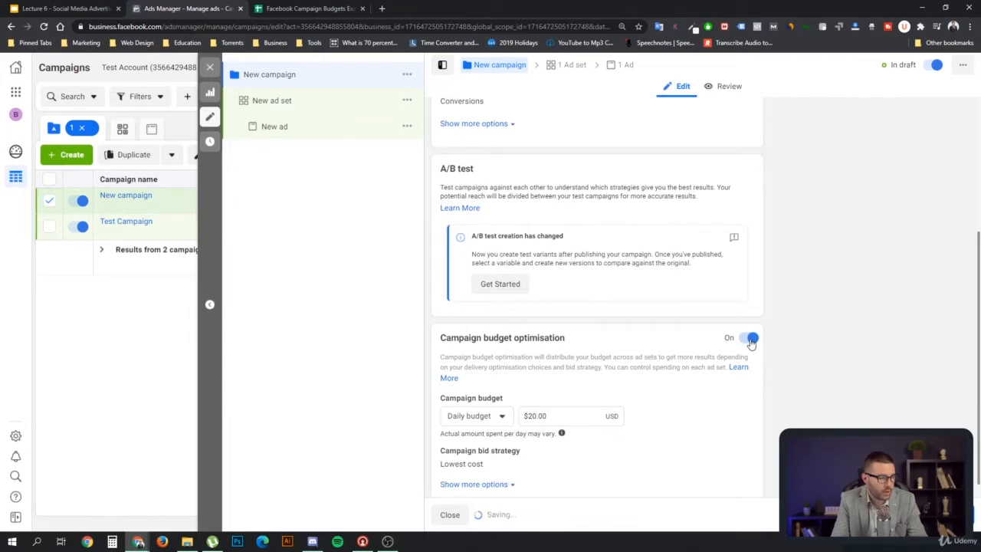
pyautogui.tripleClick(545, 418)
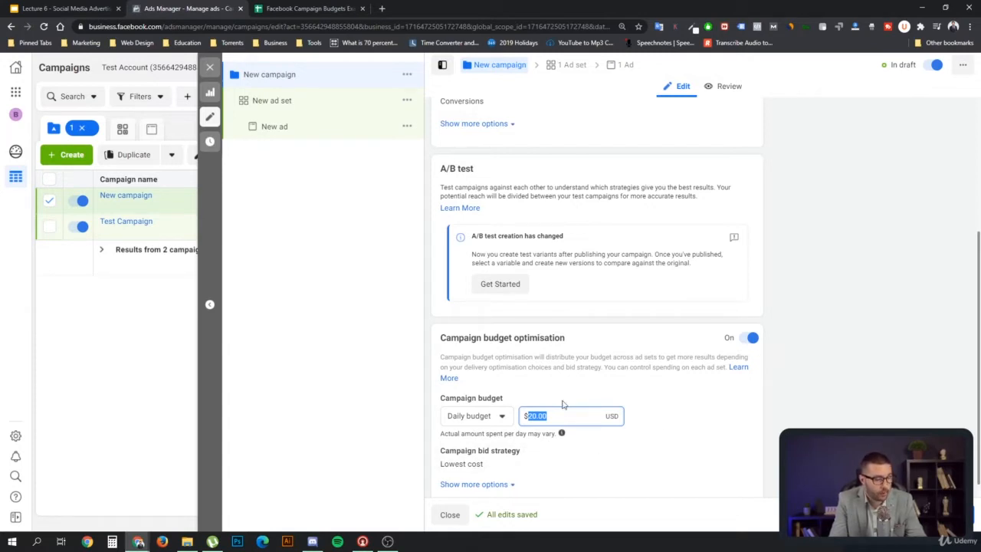
pyautogui.click(749, 341)
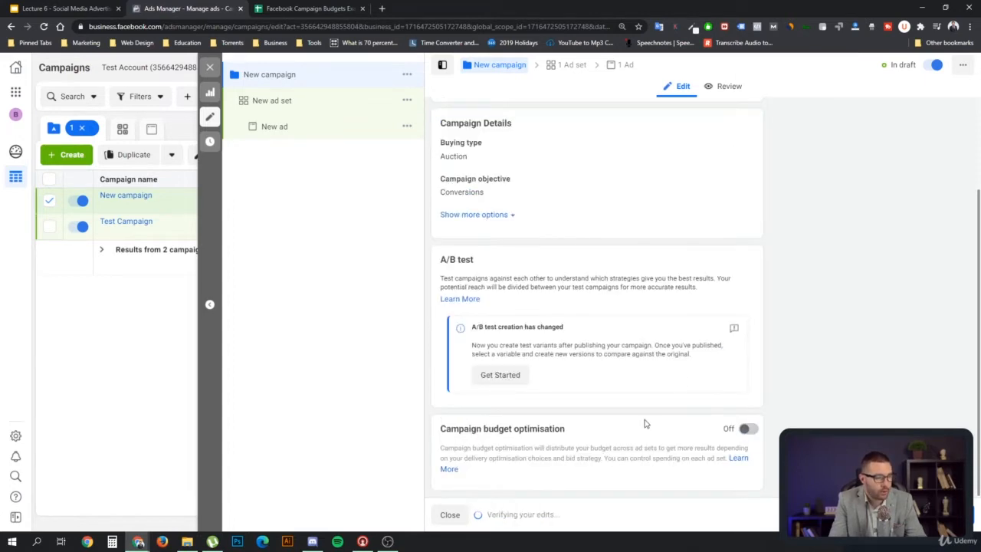
pyautogui.scroll(2, 571, 330)
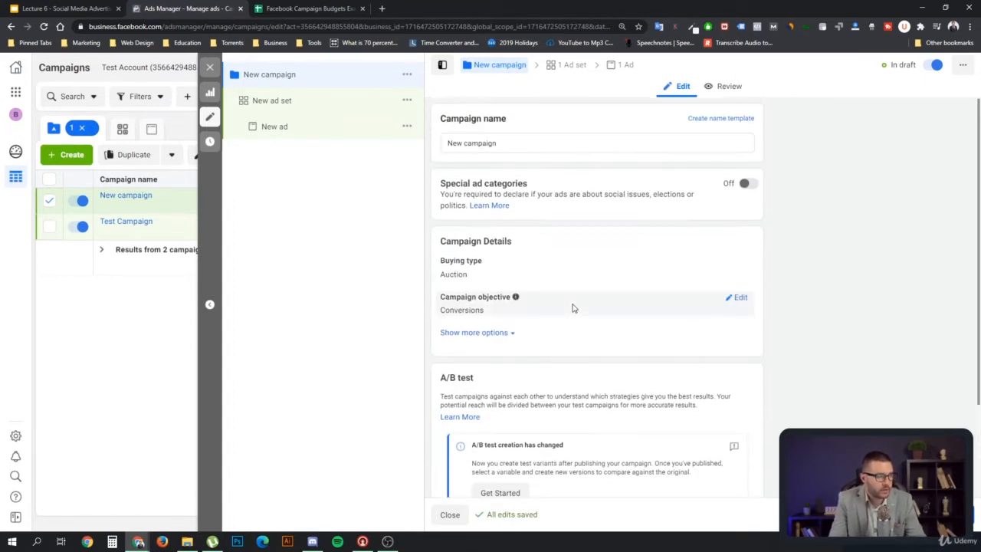
pyautogui.scroll(-2, 574, 311)
pyautogui.scroll(2, 574, 311)
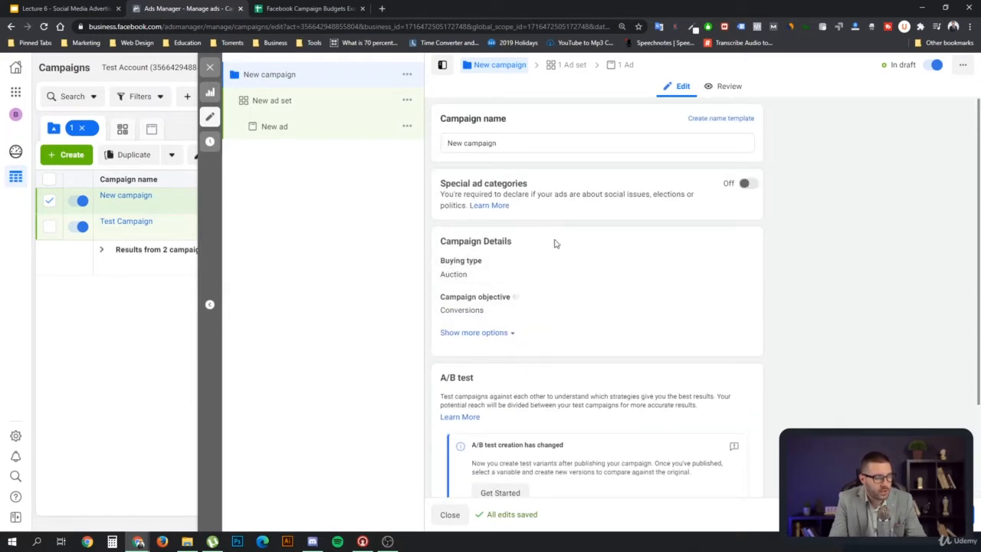
# Step: Open the new ad set and set its website conversion event to Purchase
pyautogui.click(296, 100)
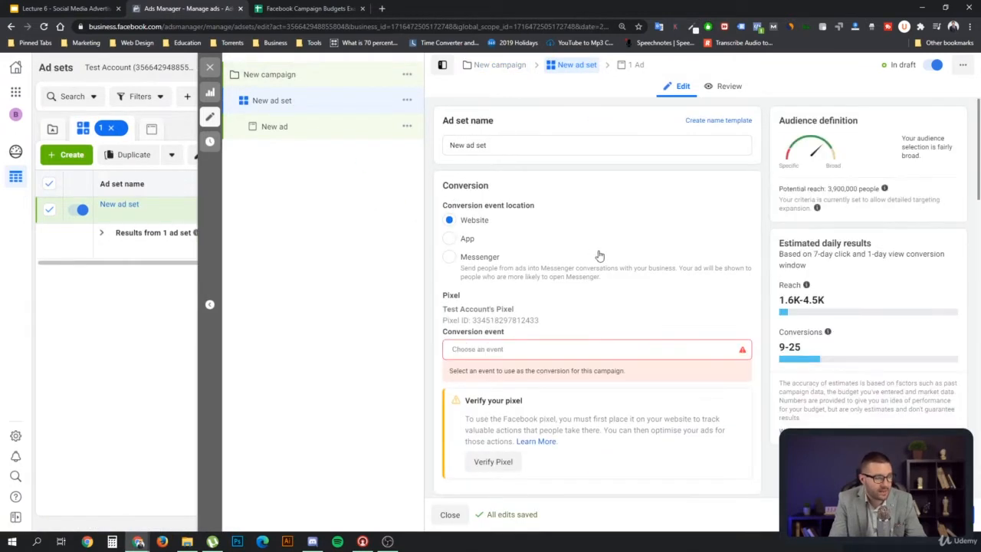
pyautogui.scroll(-1, 582, 257)
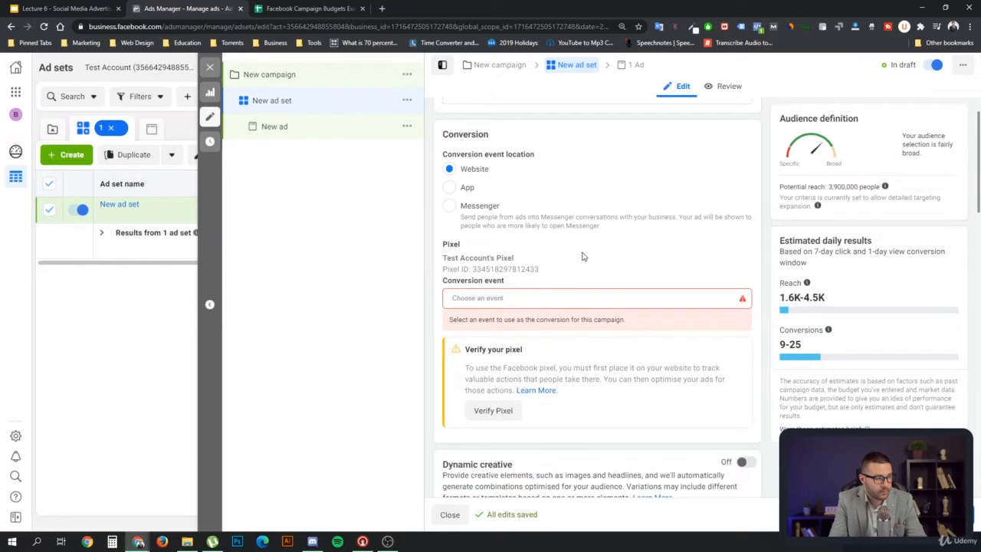
pyautogui.scroll(-4, 581, 256)
pyautogui.scroll(4, 581, 256)
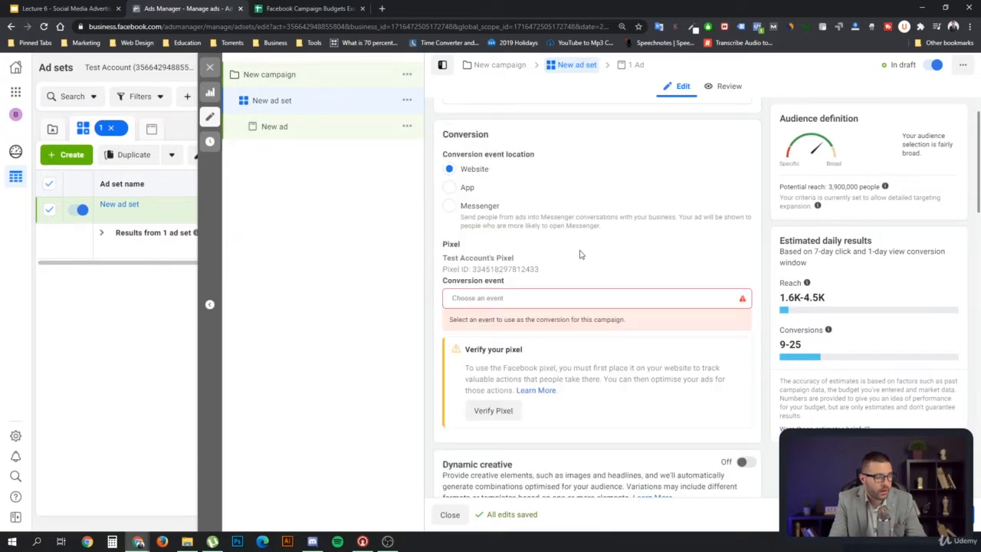
pyautogui.click(497, 296)
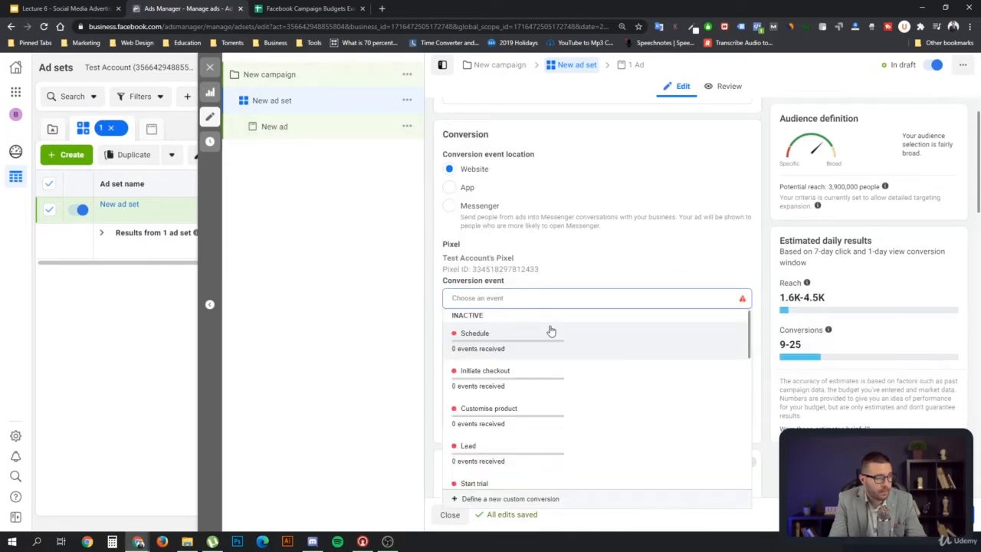
pyautogui.scroll(-4, 567, 368)
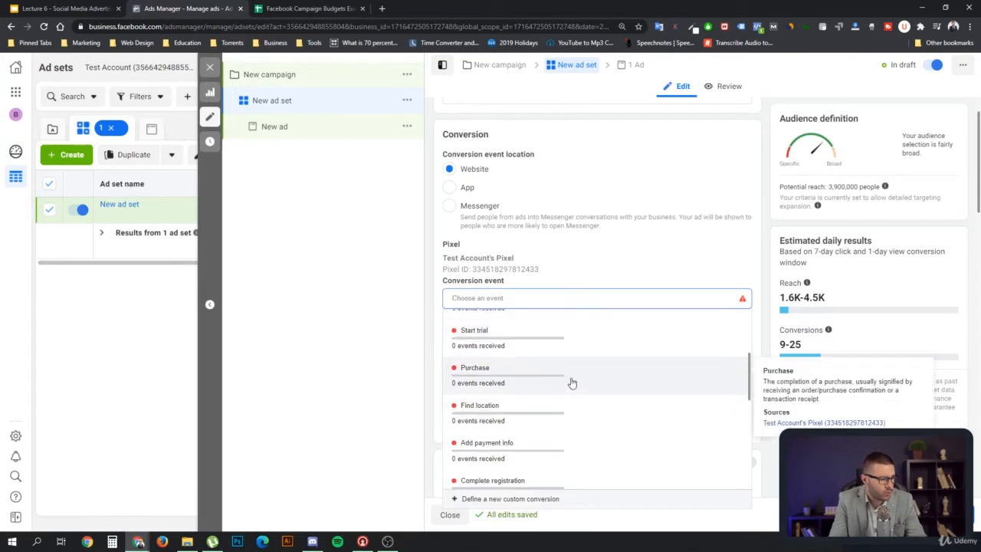
pyautogui.click(535, 378)
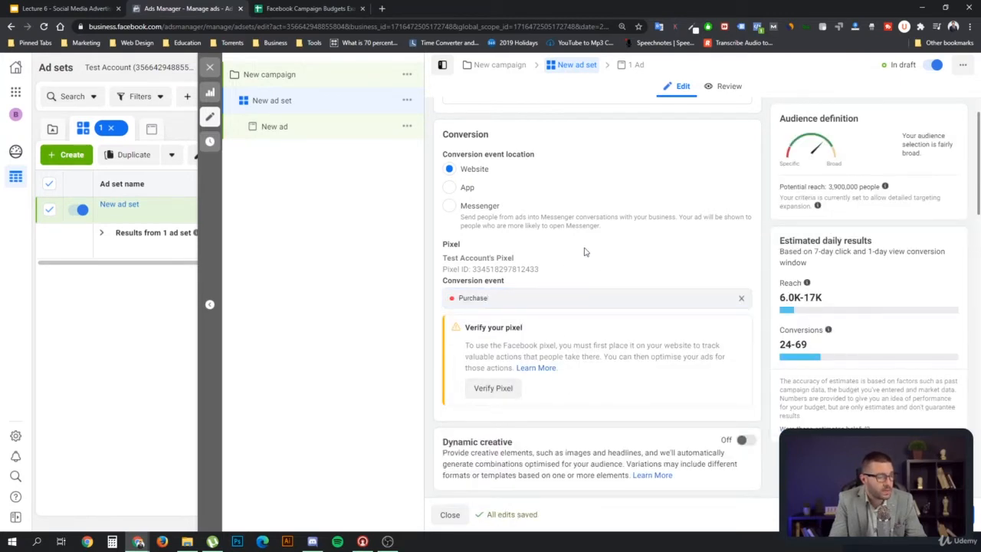
# Step: Change the ad set's budget type to Lifetime budget
pyautogui.scroll(-3, 579, 268)
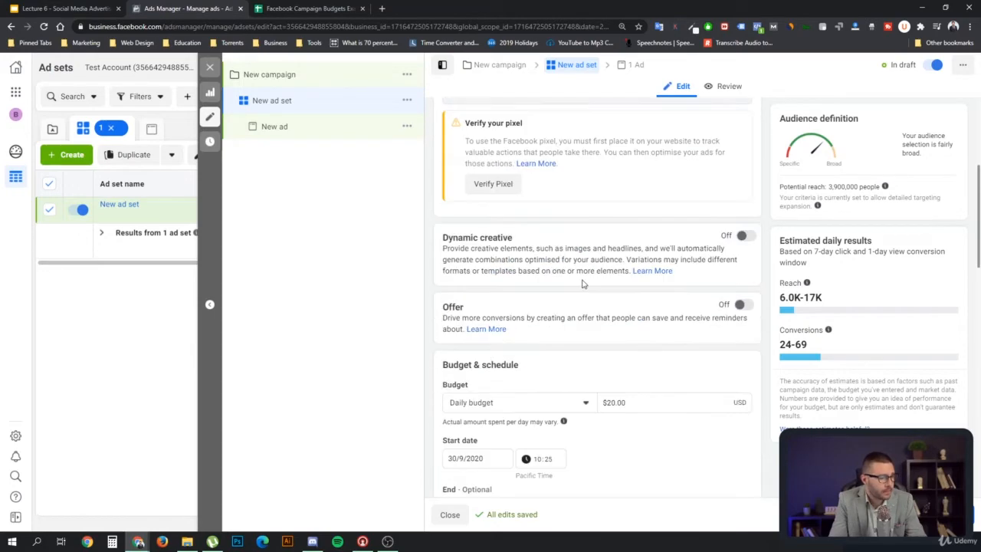
pyautogui.scroll(-1, 589, 294)
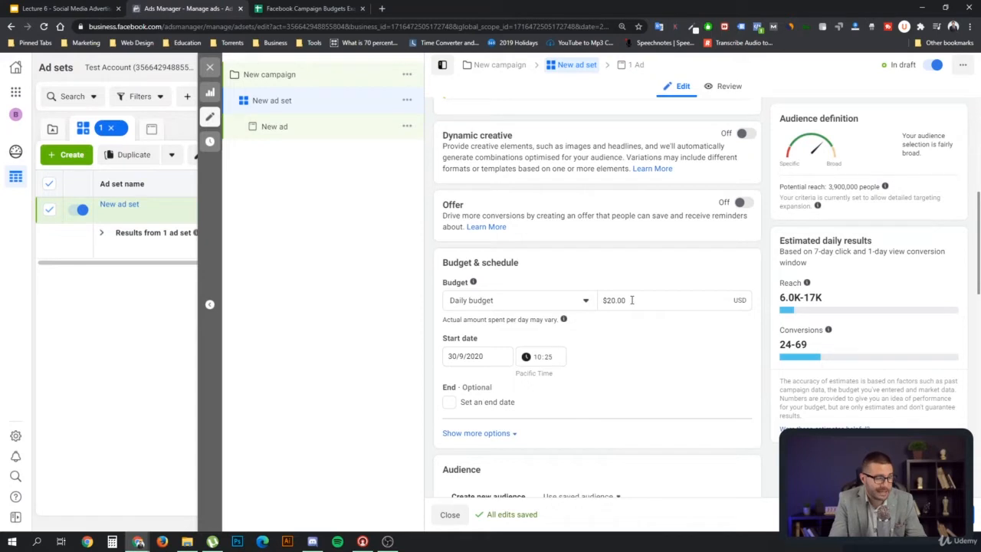
pyautogui.click(585, 300)
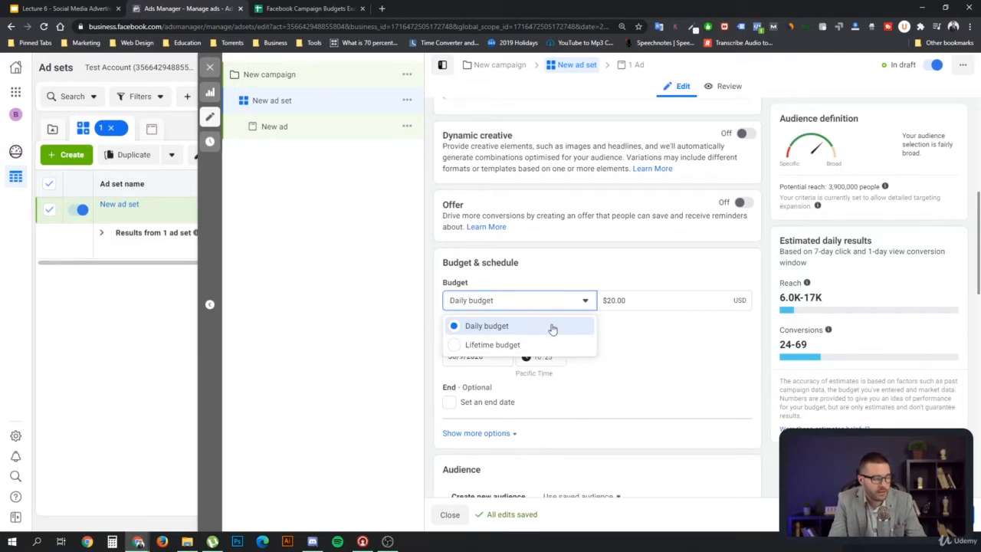
pyautogui.click(500, 346)
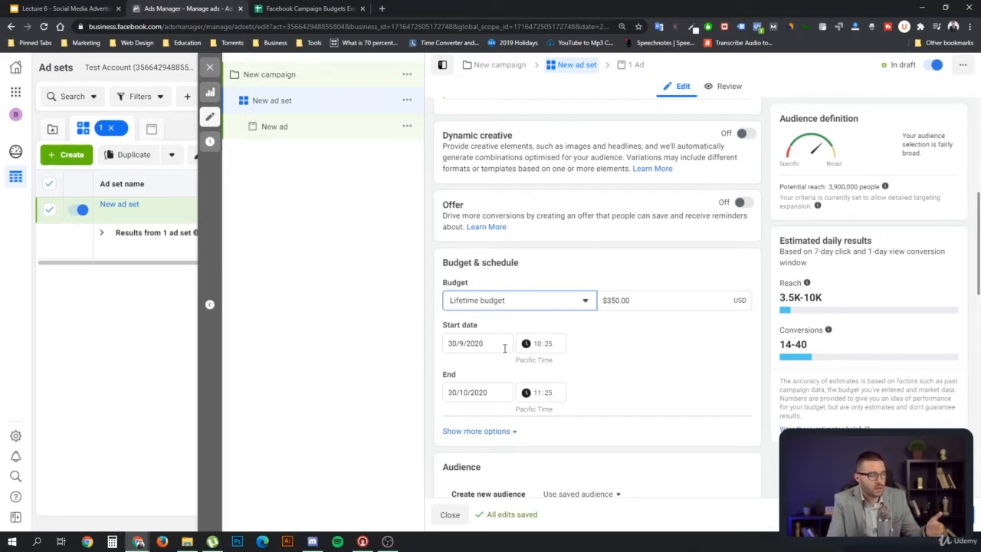
pyautogui.click(491, 392)
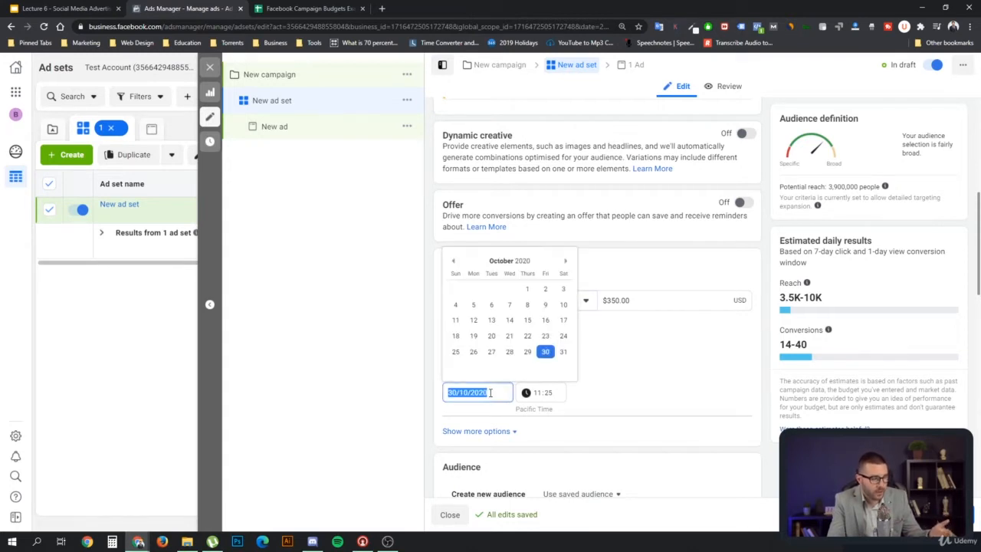
pyautogui.click(629, 390)
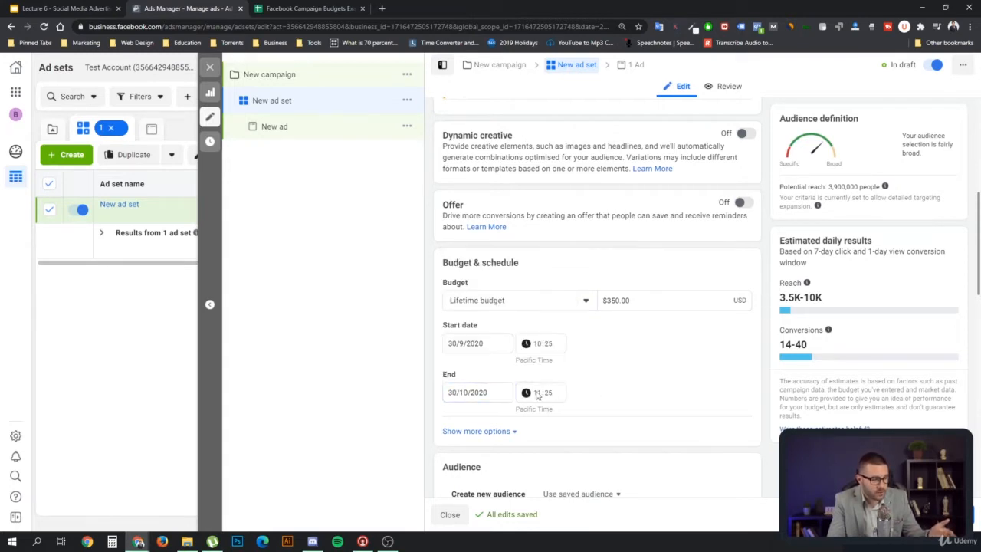
pyautogui.click(490, 392)
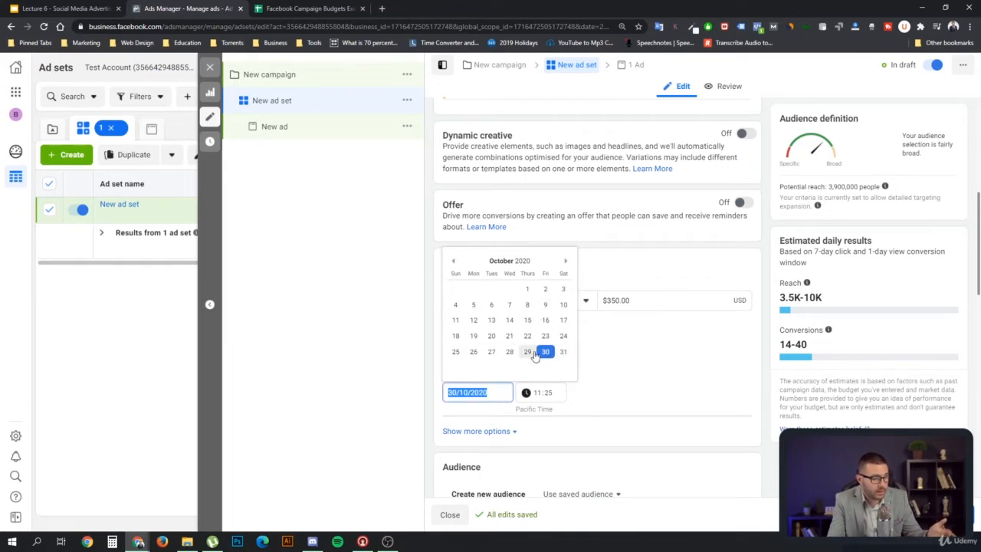
pyautogui.click(613, 363)
# Step: Schedule the ad set to start on 1/10/2020 and end on 1/11/2020
pyautogui.click(490, 344)
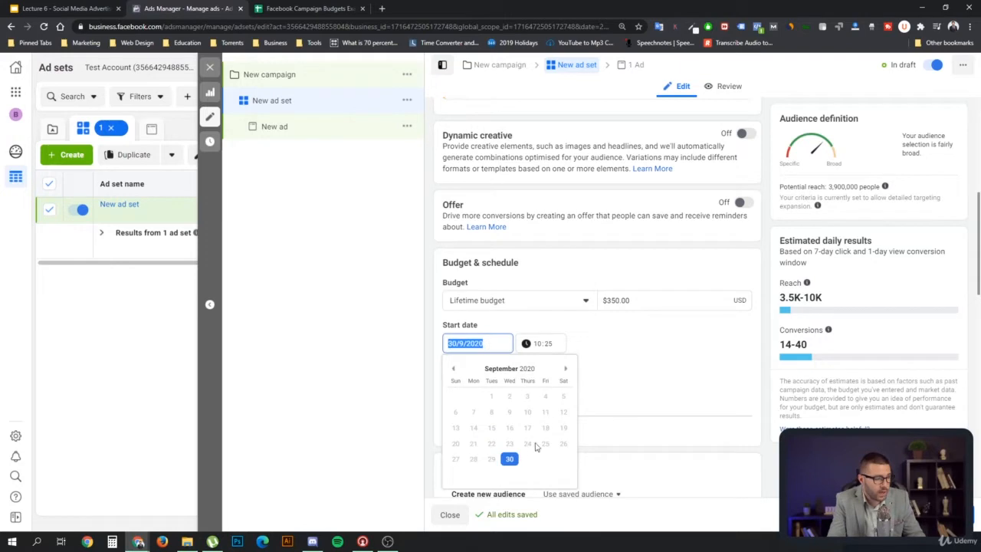
pyautogui.click(566, 370)
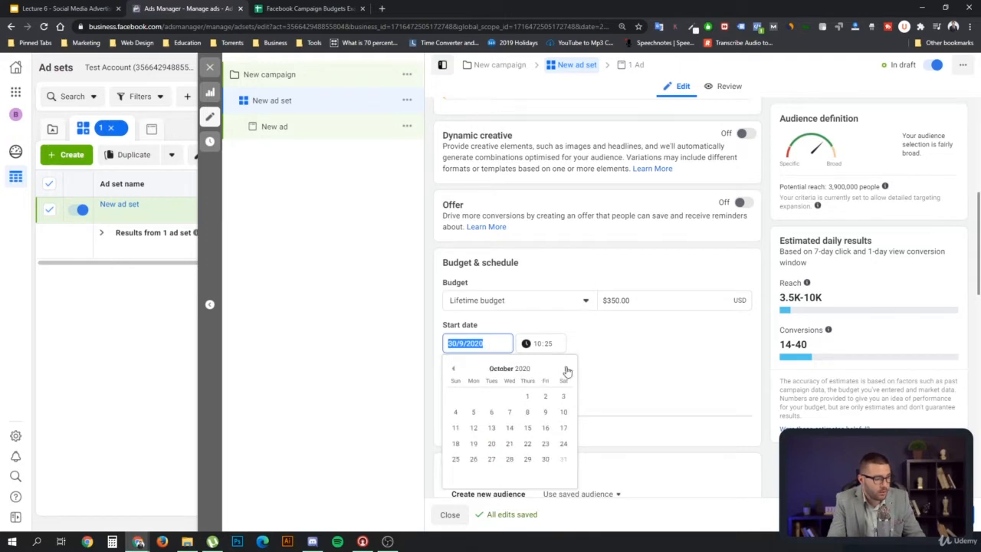
pyautogui.click(528, 397)
pyautogui.click(498, 393)
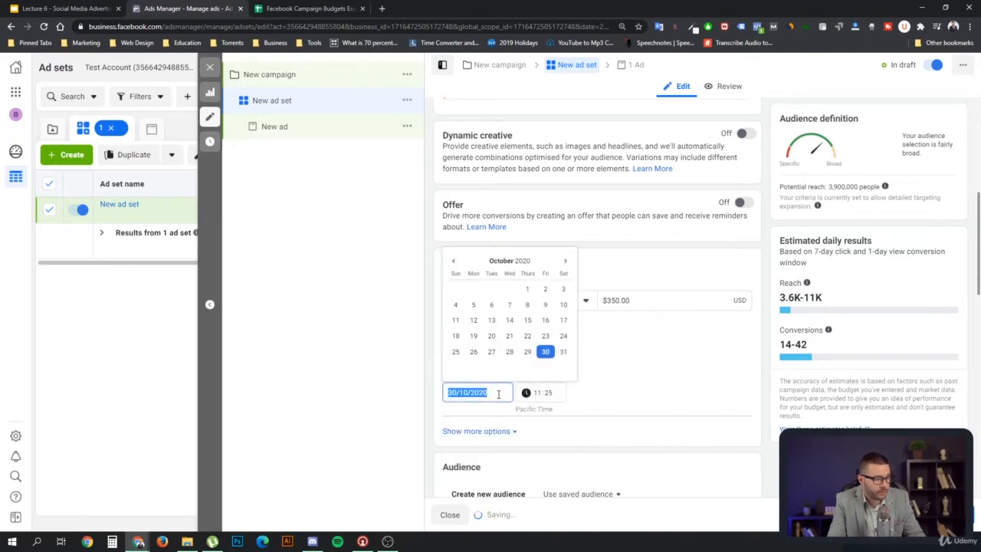
pyautogui.click(566, 260)
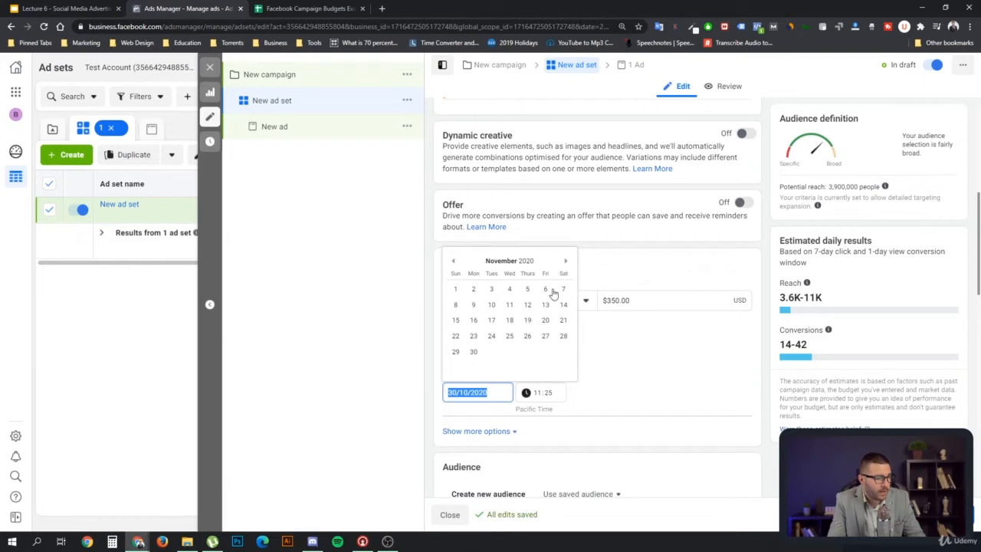
pyautogui.click(453, 261)
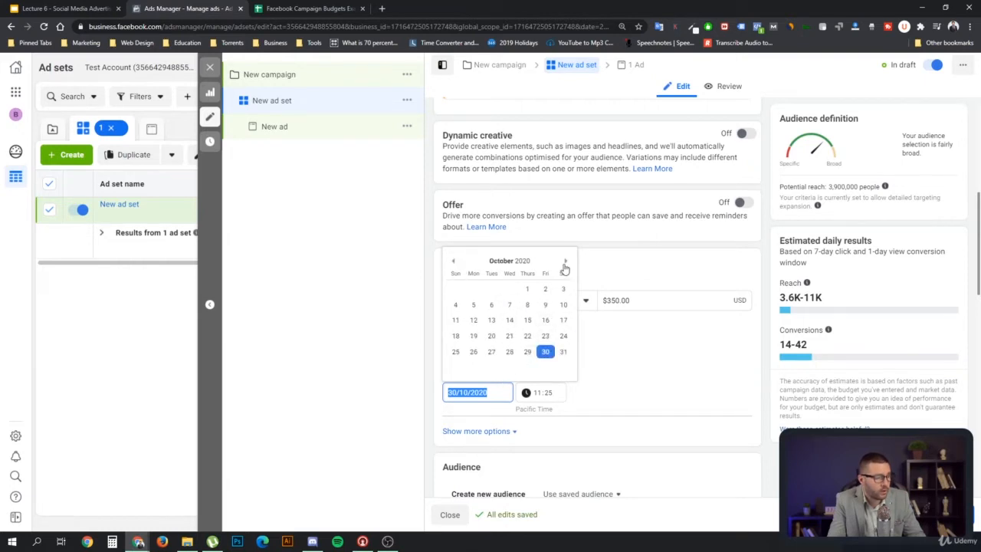
pyautogui.click(566, 262)
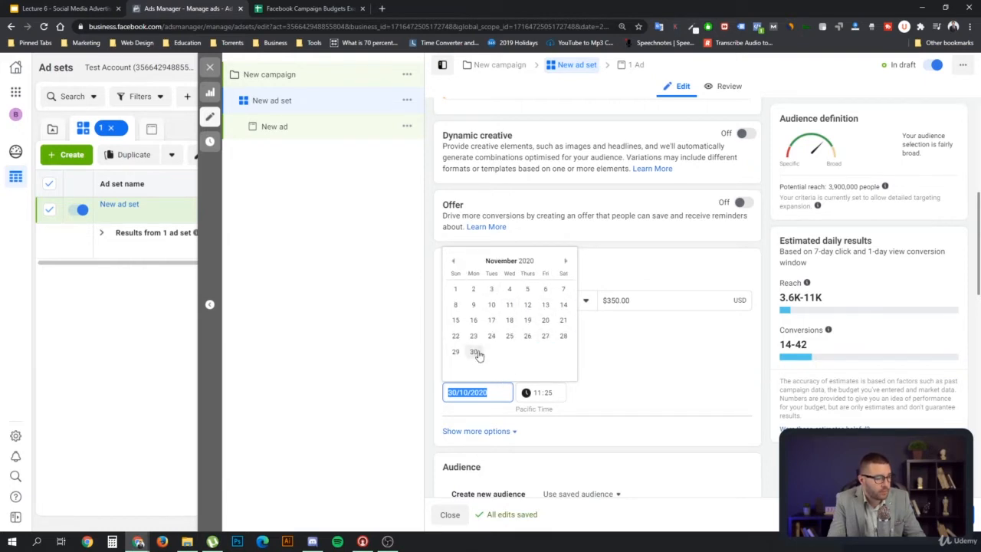
pyautogui.click(455, 289)
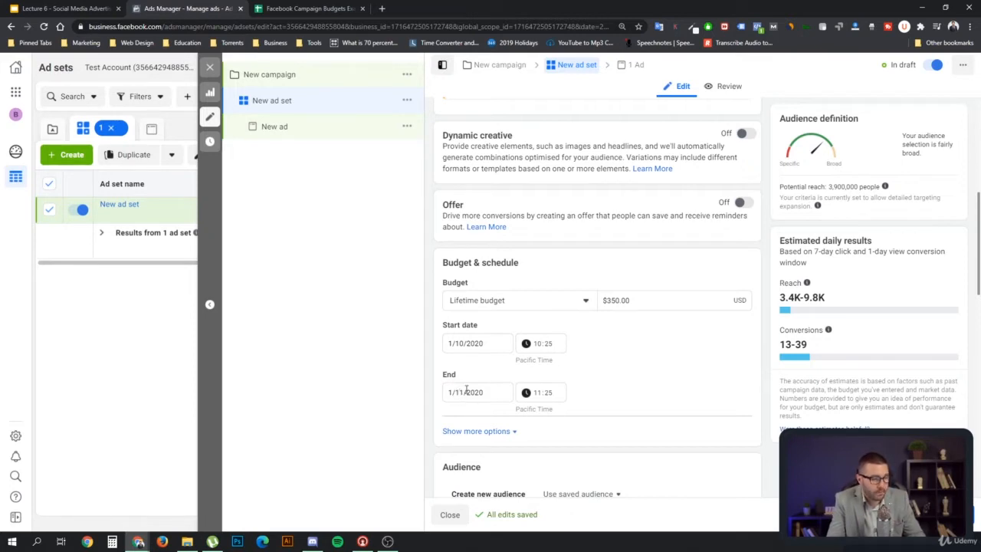
pyautogui.click(630, 303)
pyautogui.moveTo(630, 303); pyautogui.dragTo(595, 306)
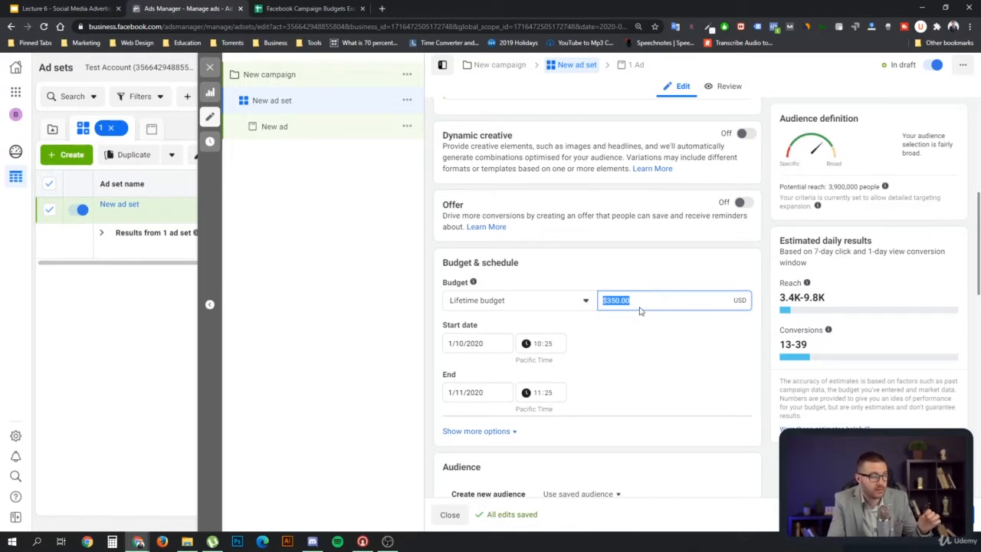
pyautogui.click(491, 391)
pyautogui.click(453, 262)
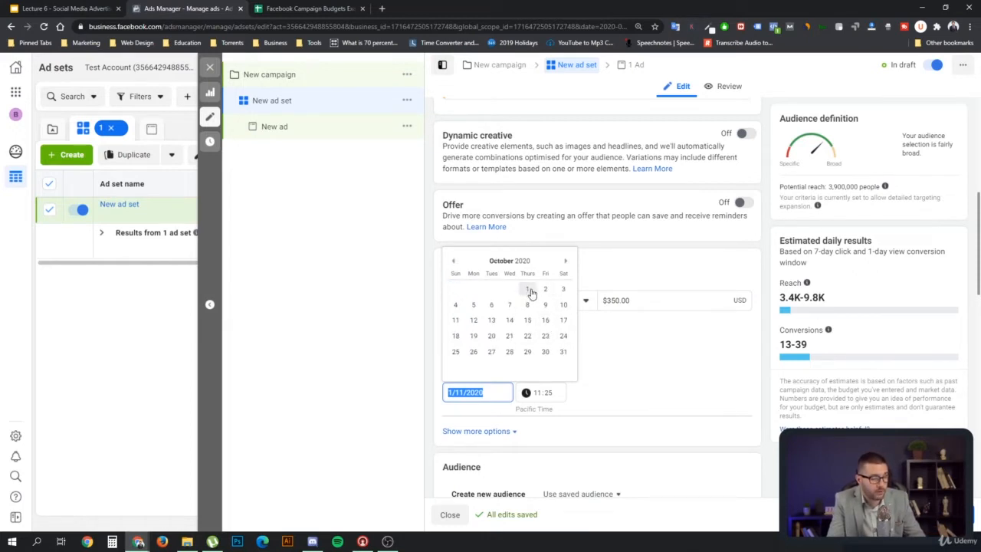
pyautogui.click(642, 372)
pyautogui.click(491, 344)
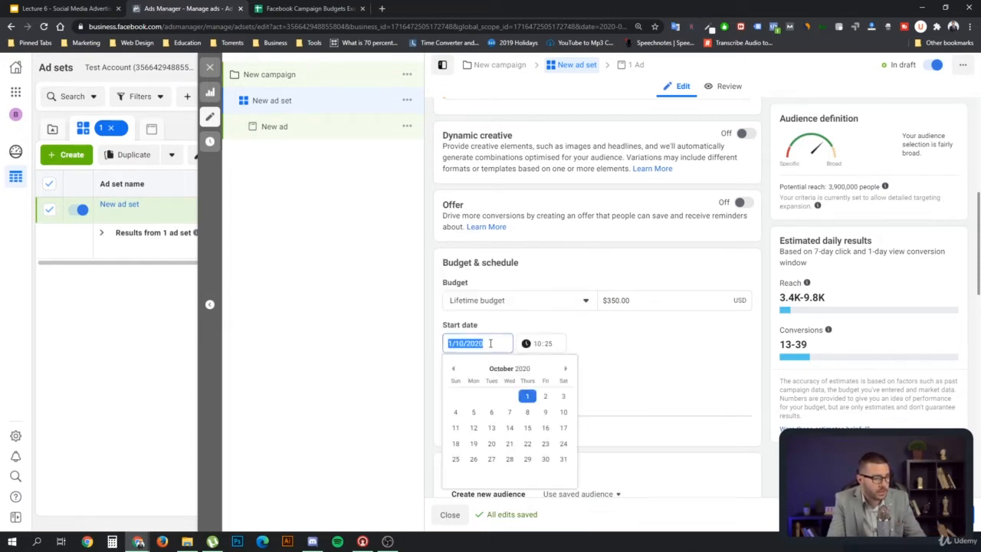
pyautogui.click(564, 371)
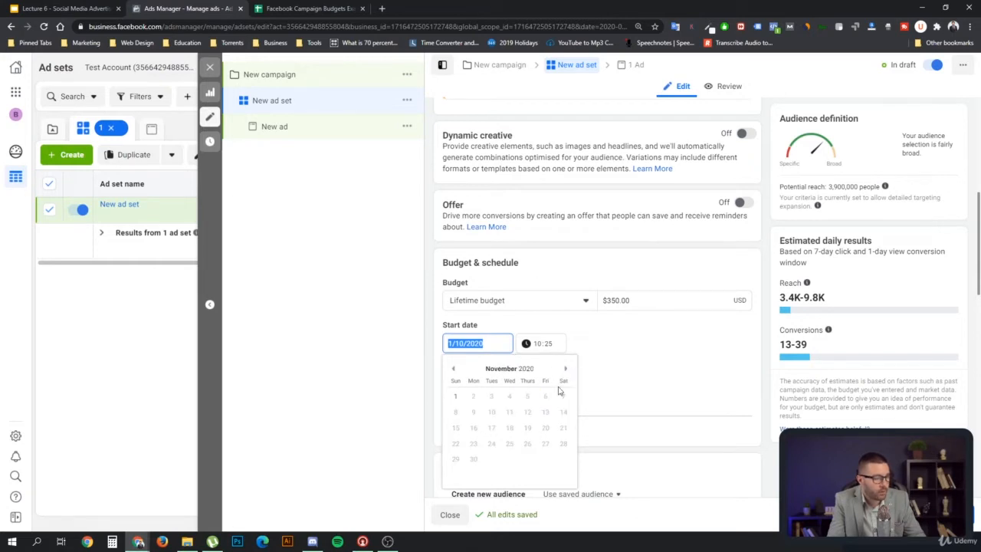
pyautogui.click(598, 395)
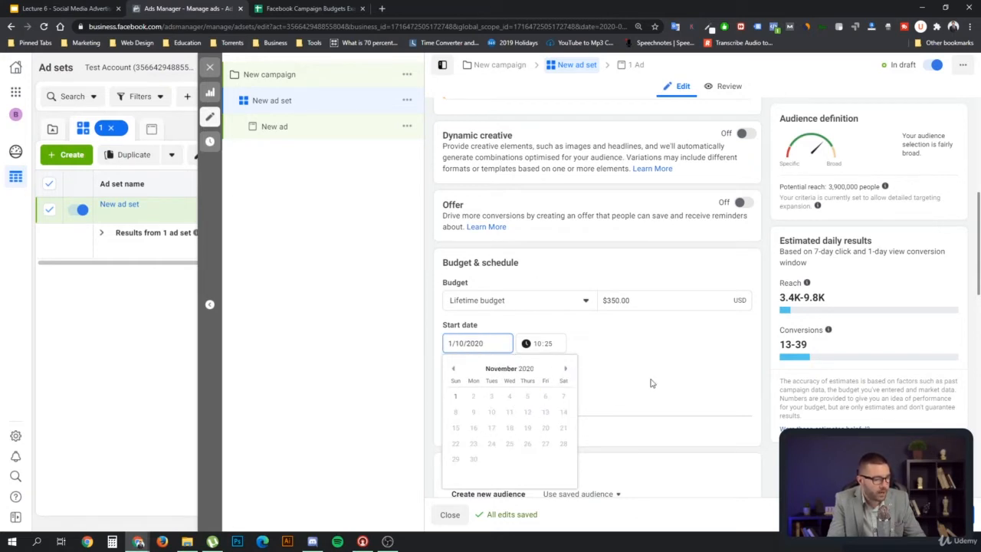
# Step: Reschedule the ad set to start on 22/11/2020 and end on 28/11/2020
pyautogui.click(483, 395)
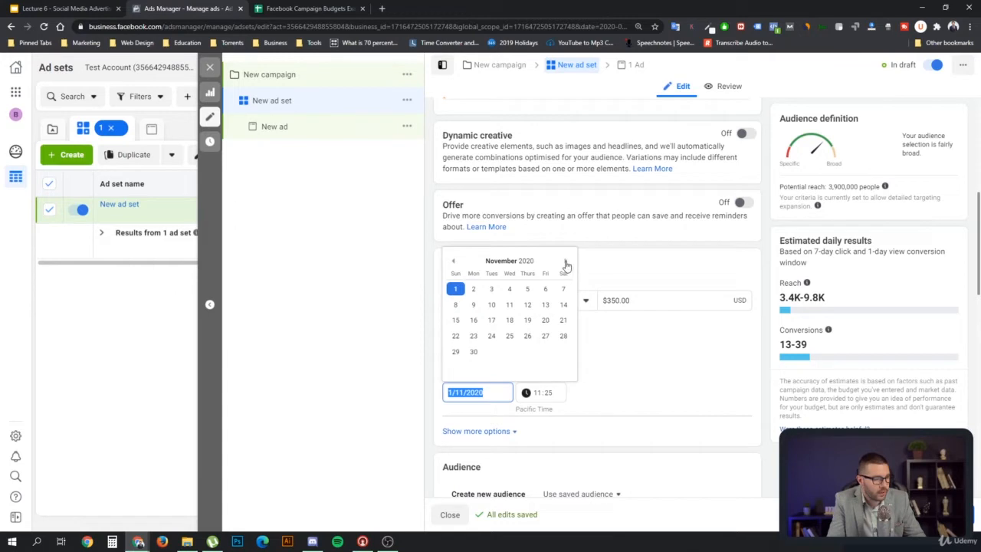
pyautogui.click(565, 262)
pyautogui.click(453, 261)
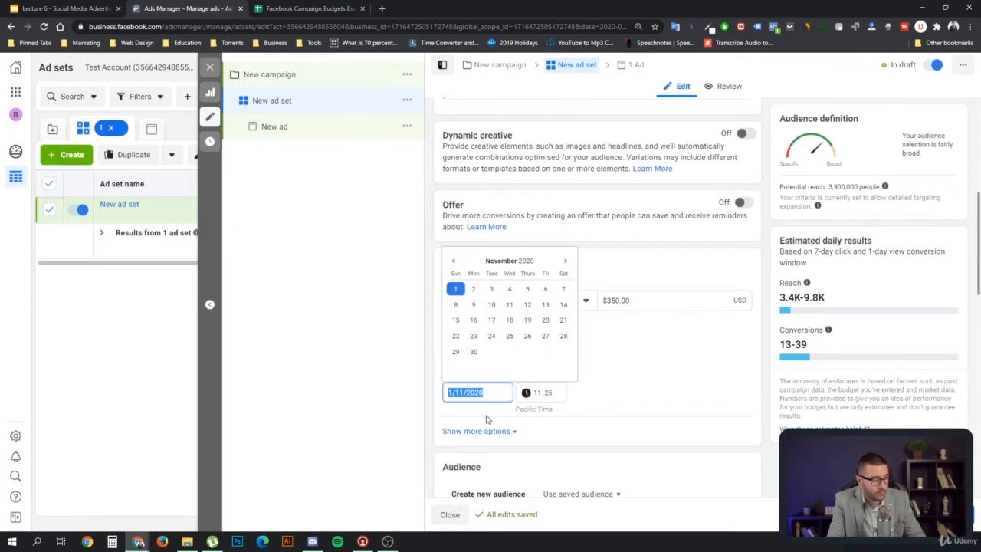
pyautogui.click(546, 344)
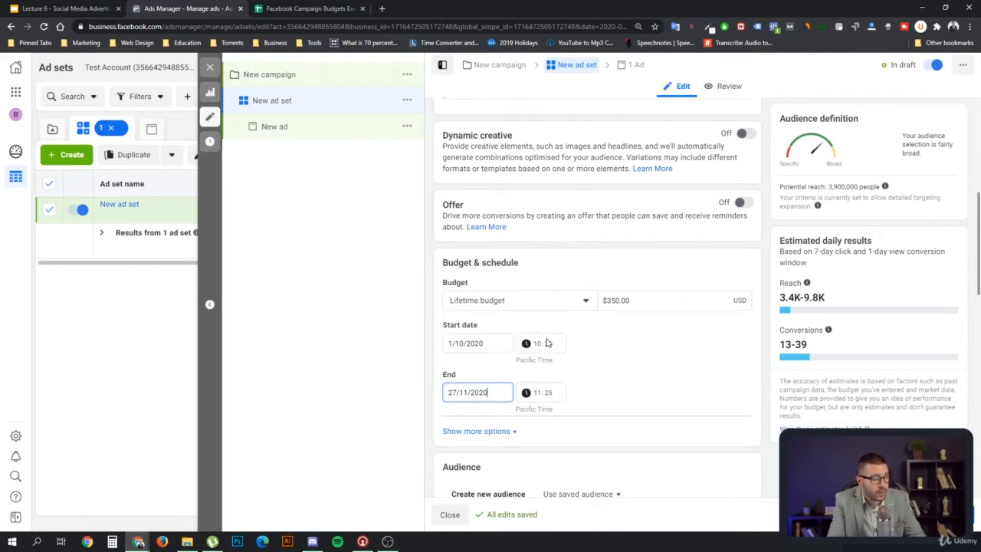
pyautogui.click(506, 392)
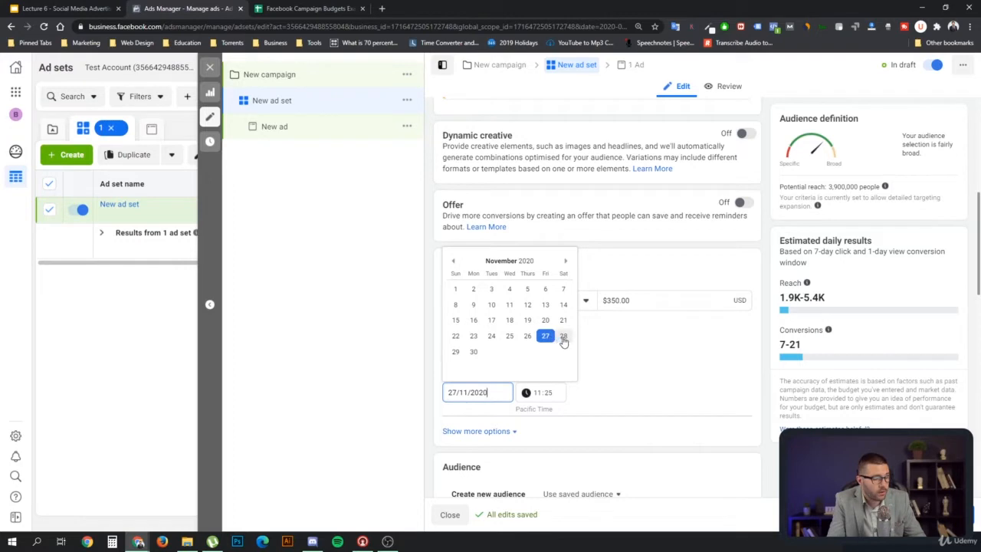
pyautogui.click(564, 337)
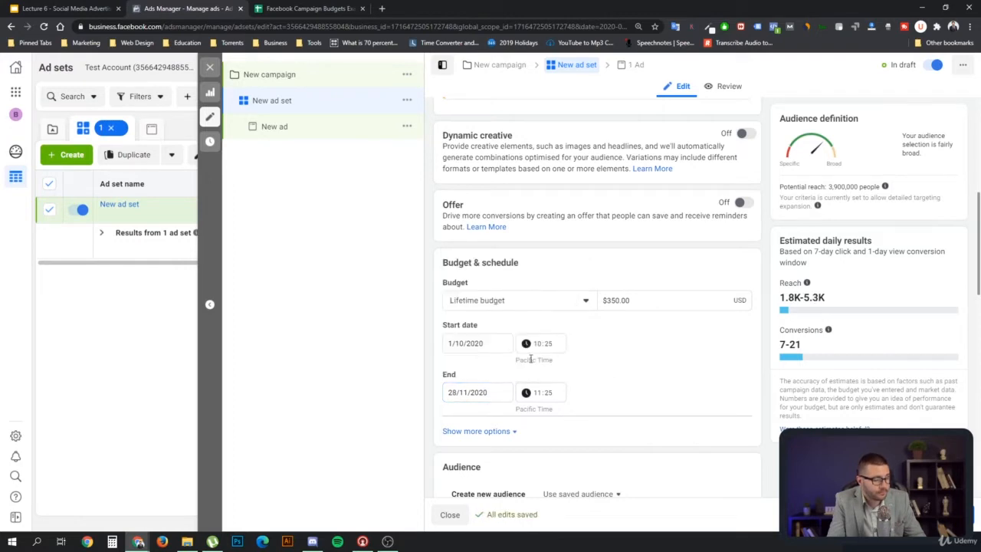
pyautogui.click(494, 342)
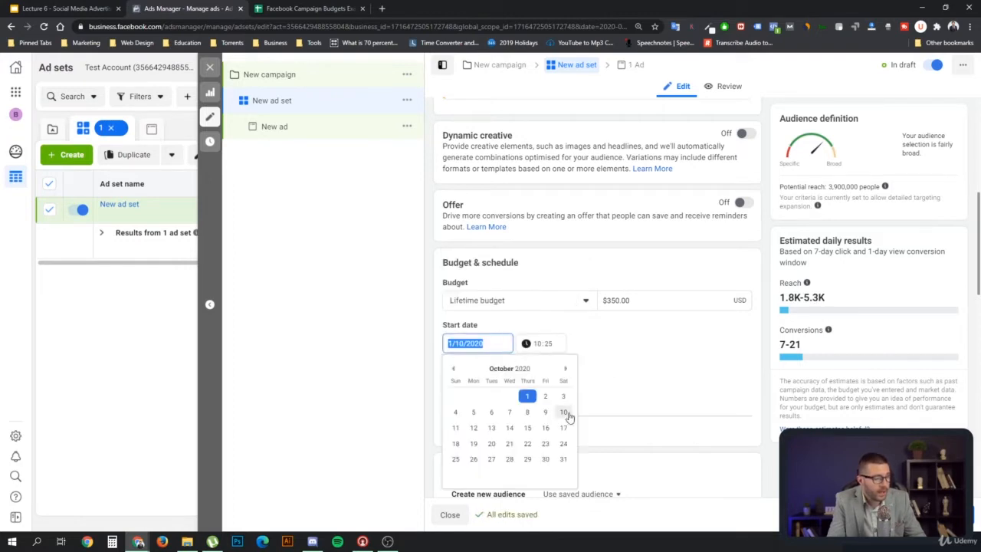
pyautogui.click(567, 370)
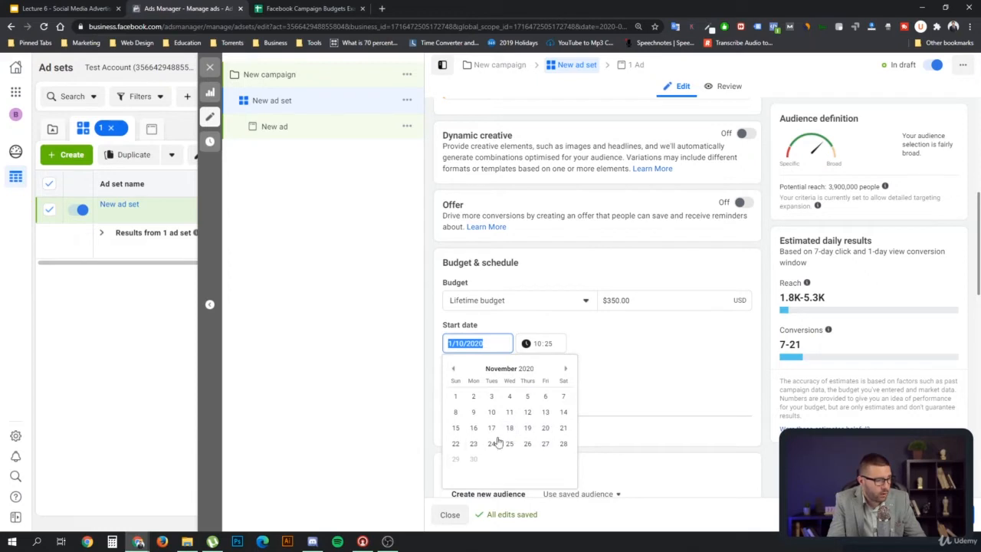
pyautogui.click(456, 445)
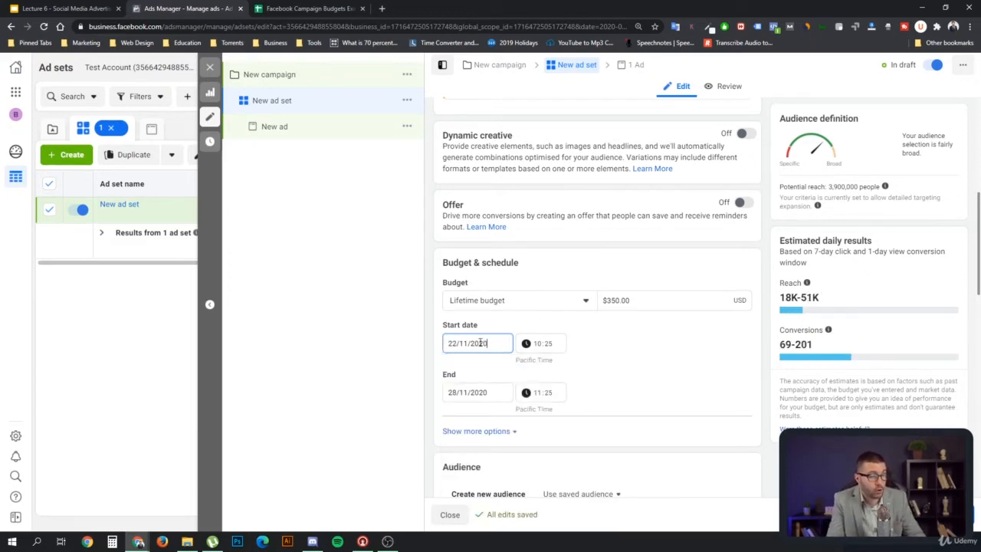
# Step: Raise the ad set's lifetime budget to $35,000
pyautogui.click(616, 300)
pyautogui.write('00')
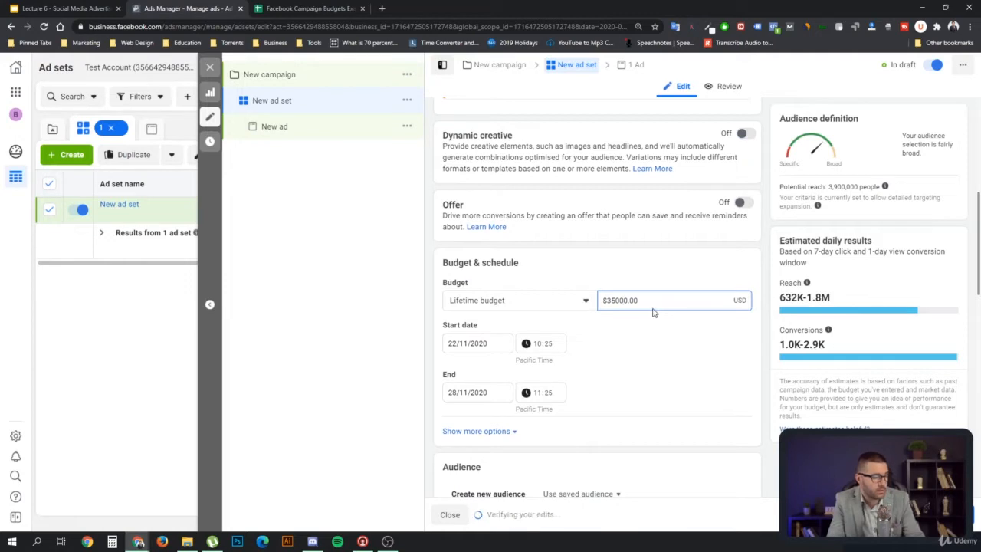
pyautogui.click(653, 314)
pyautogui.moveTo(607, 300); pyautogui.dragTo(641, 301)
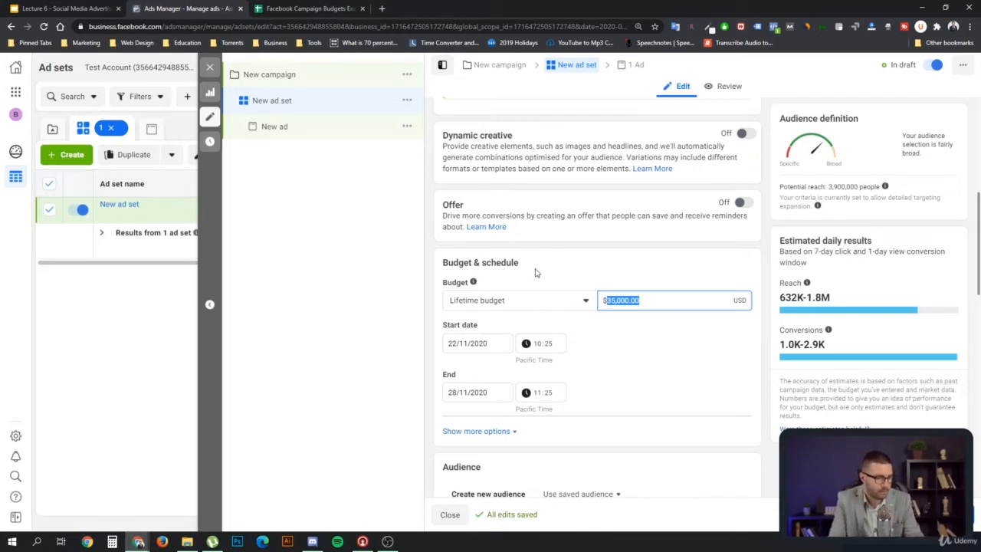
pyautogui.click(655, 352)
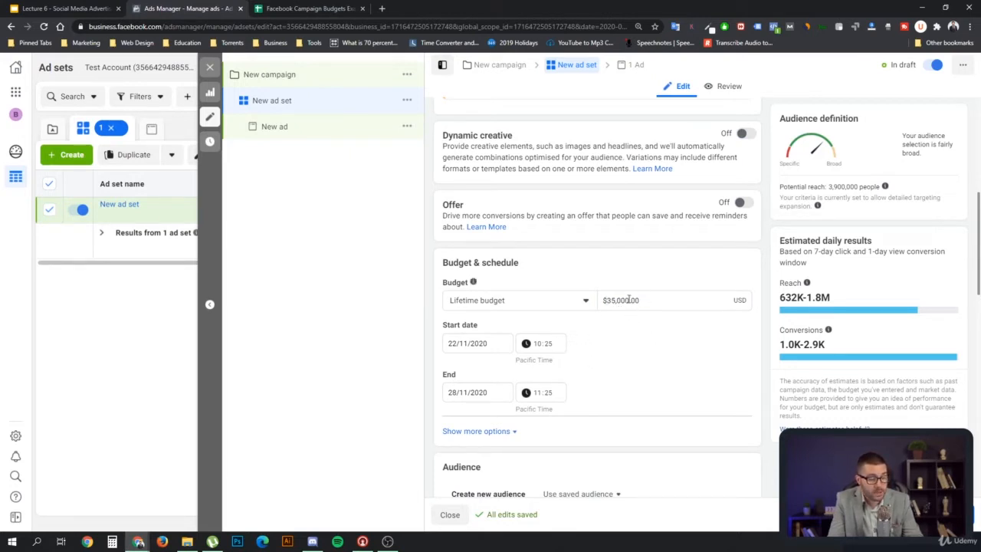
pyautogui.moveTo(604, 299); pyautogui.dragTo(648, 300)
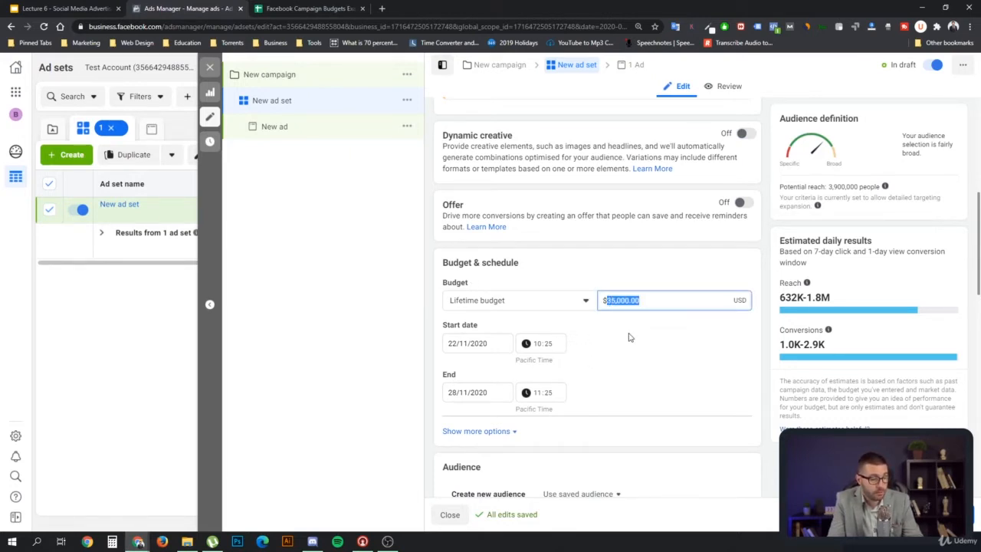
# Step: Set the audience's maximum age to 19 and check the potential reach in the audience definition
pyautogui.scroll(5, 652, 226)
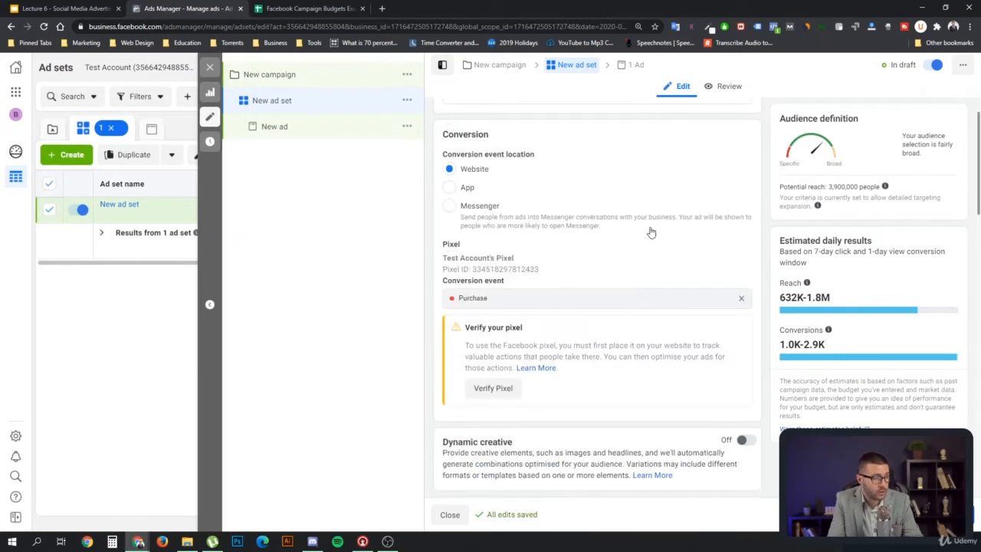
pyautogui.scroll(-10, 627, 264)
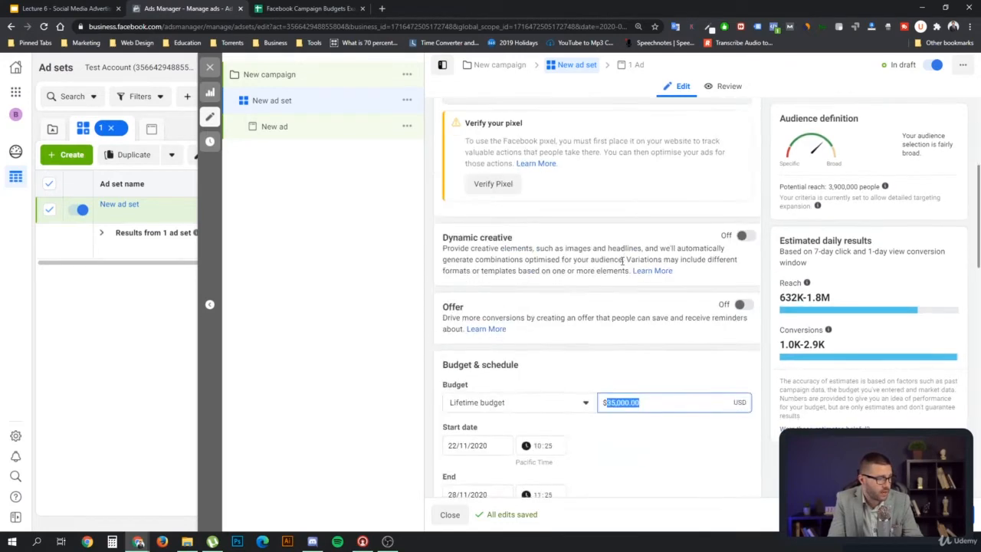
pyautogui.scroll(1, 591, 265)
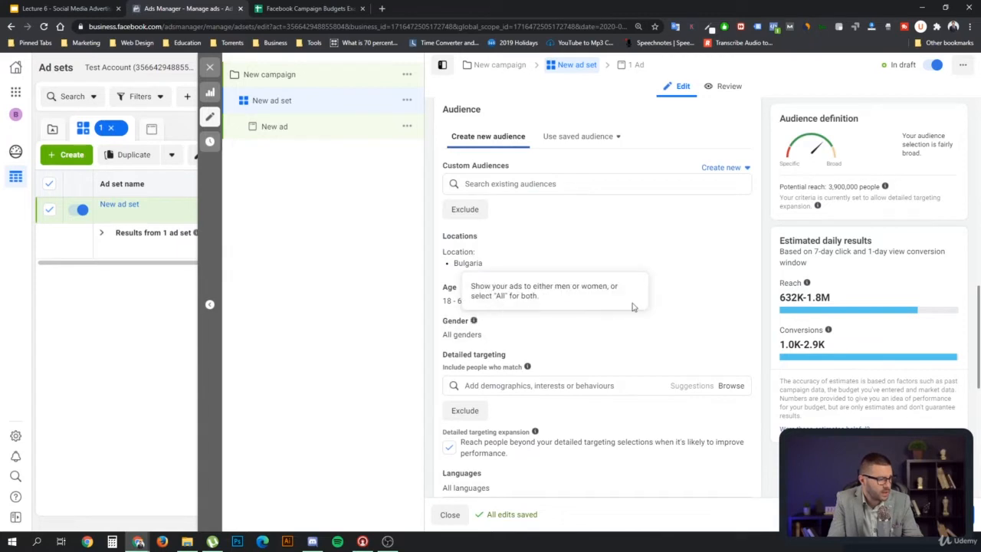
pyautogui.click(737, 289)
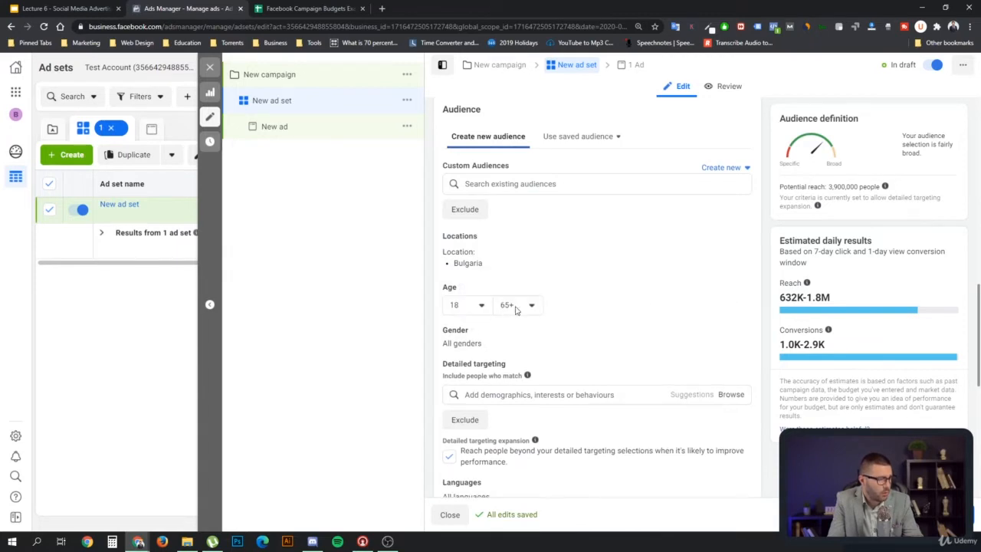
pyautogui.click(515, 306)
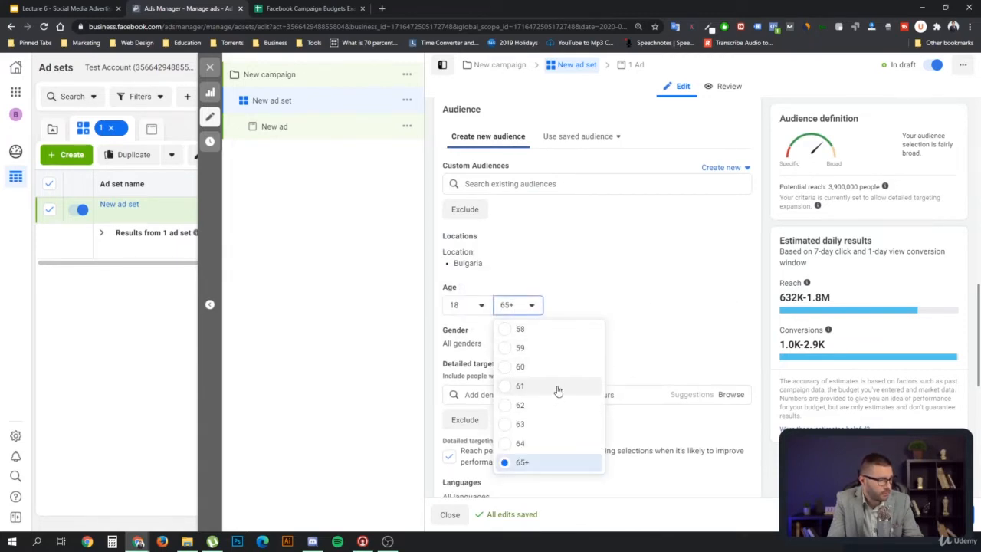
pyautogui.scroll(10, 560, 389)
pyautogui.scroll(-1, 555, 389)
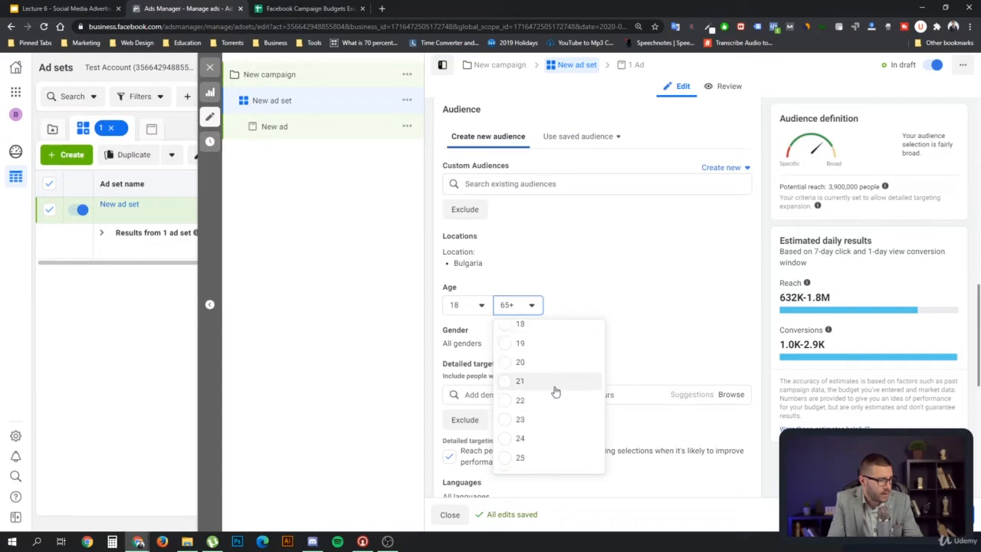
pyautogui.click(523, 347)
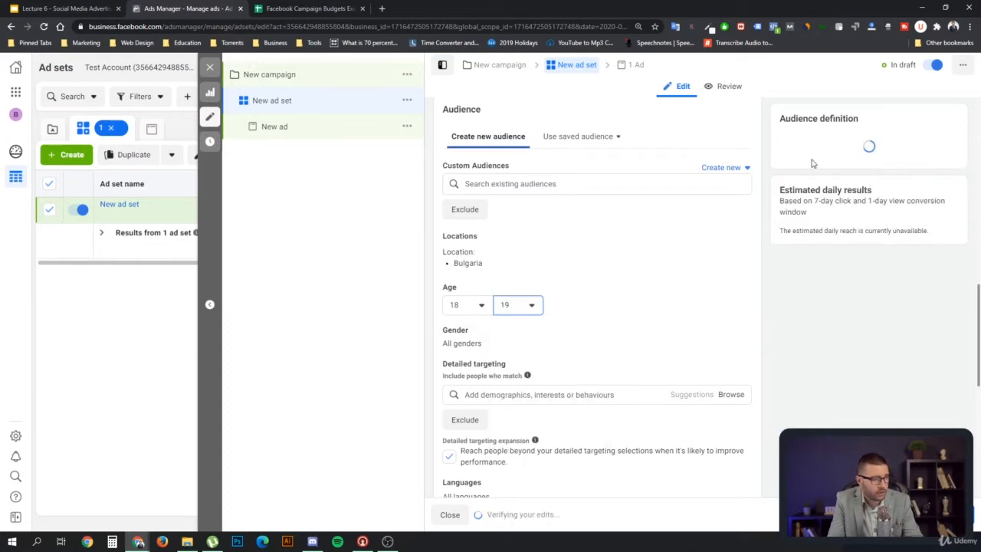
pyautogui.moveTo(834, 186); pyautogui.dragTo(873, 186)
pyautogui.click(856, 185)
pyautogui.doubleClick(851, 186)
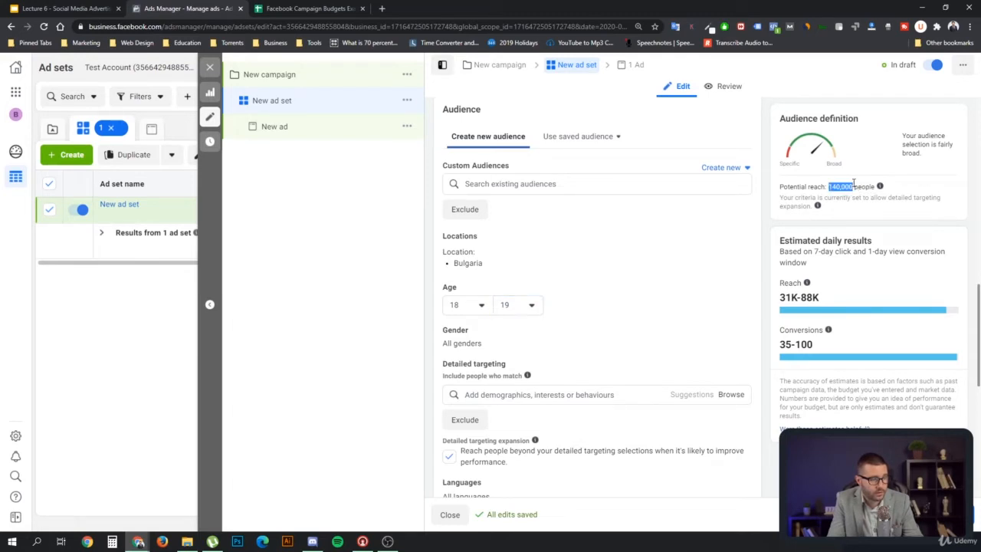
# Step: Change the ad set's budget type to Daily budget
pyautogui.scroll(1, 642, 280)
pyautogui.scroll(4, 642, 280)
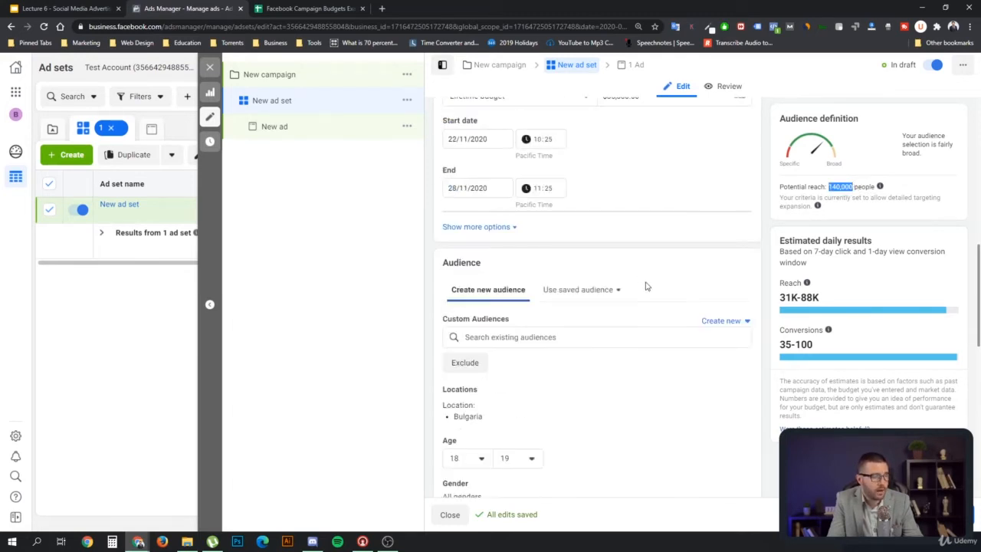
pyautogui.click(624, 274)
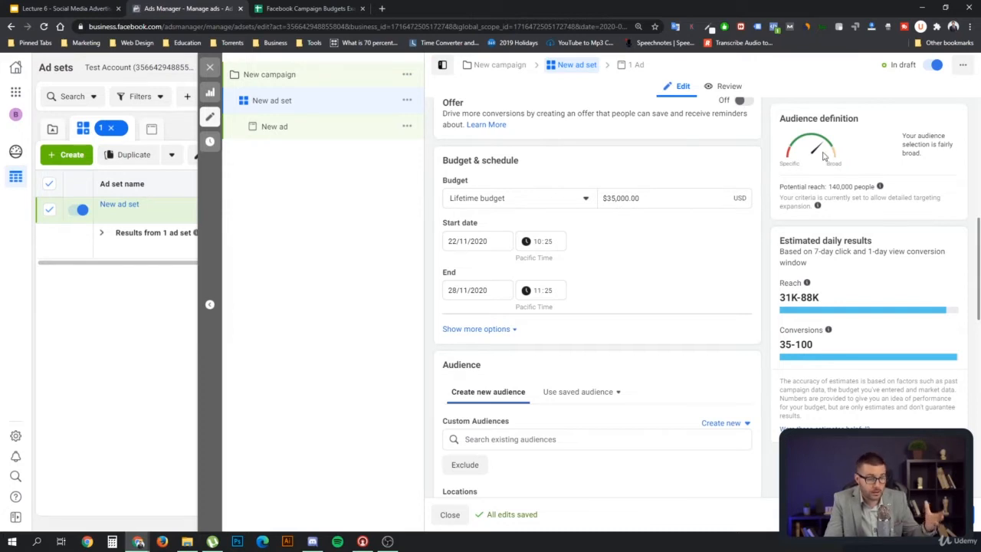
pyautogui.click(560, 201)
pyautogui.click(526, 225)
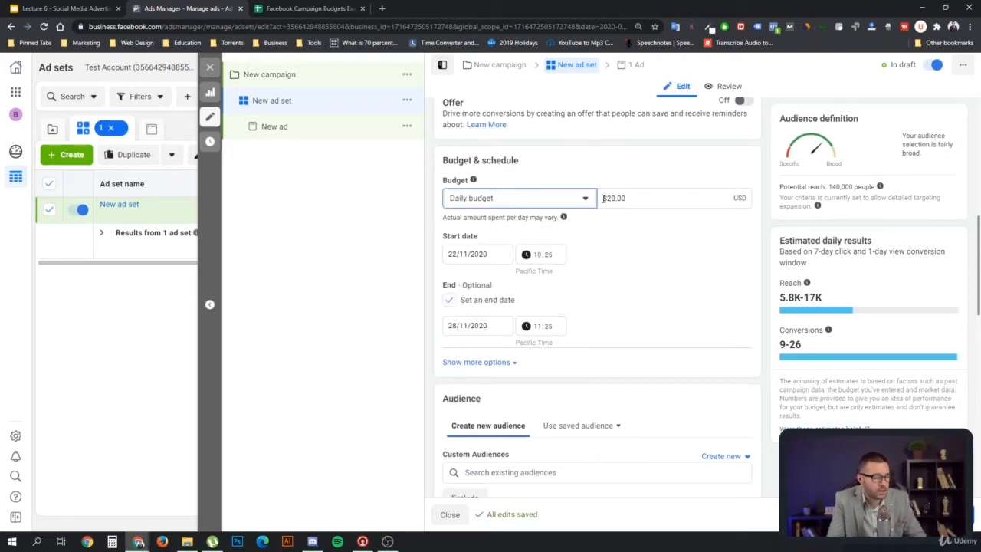
# Step: Examine the note about varying daily spend and read its linked help article about daily budgets
pyautogui.moveTo(564, 219)
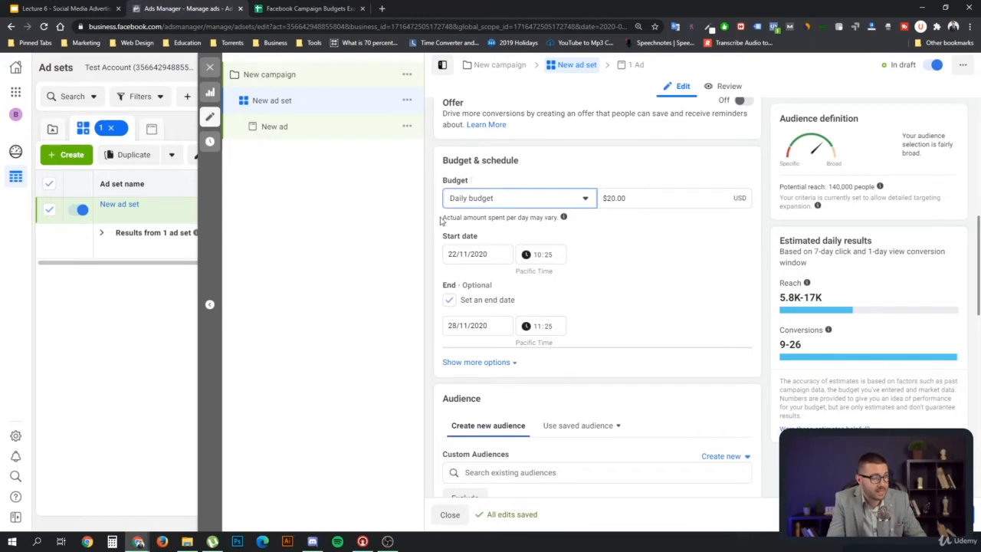
pyautogui.moveTo(441, 220); pyautogui.dragTo(561, 220)
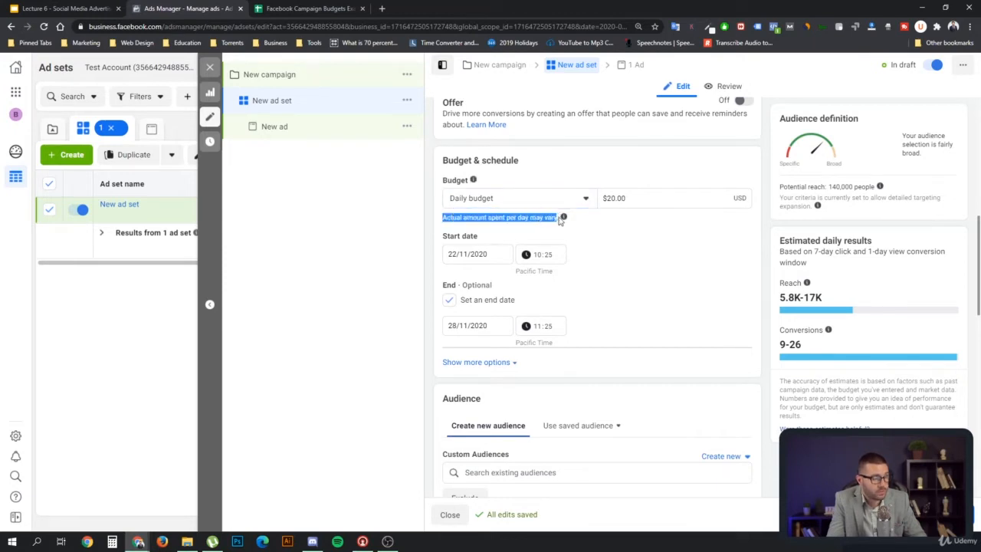
pyautogui.moveTo(562, 220)
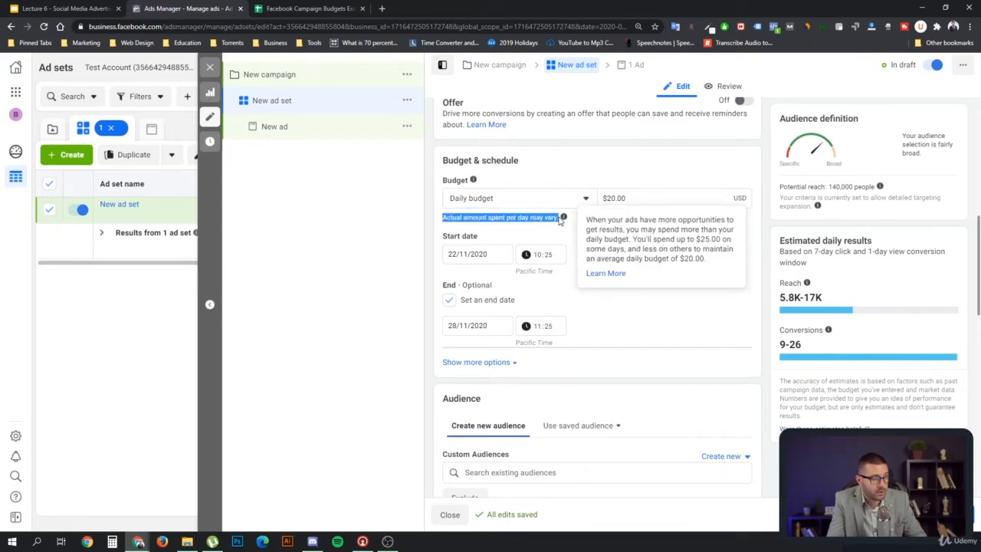
pyautogui.click(606, 274)
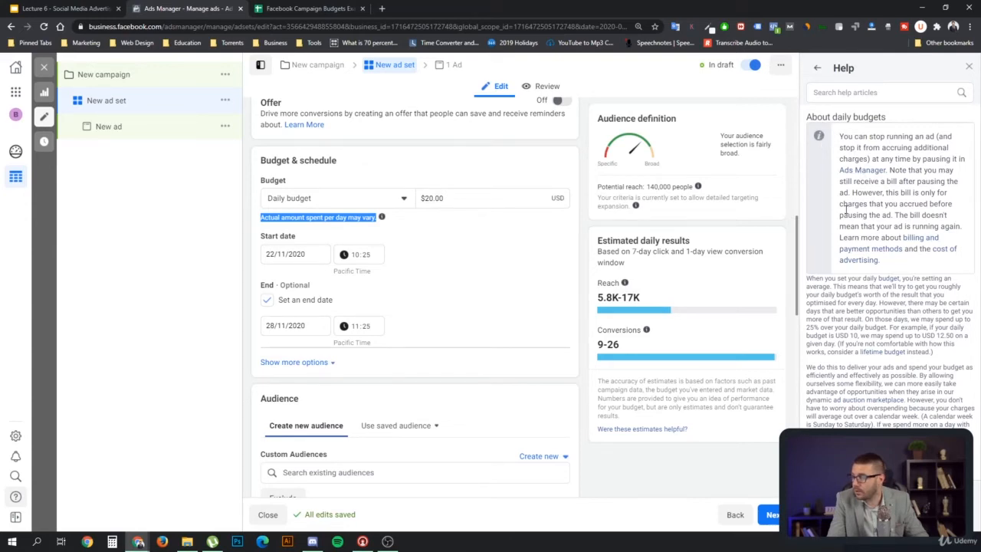
pyautogui.click(892, 341)
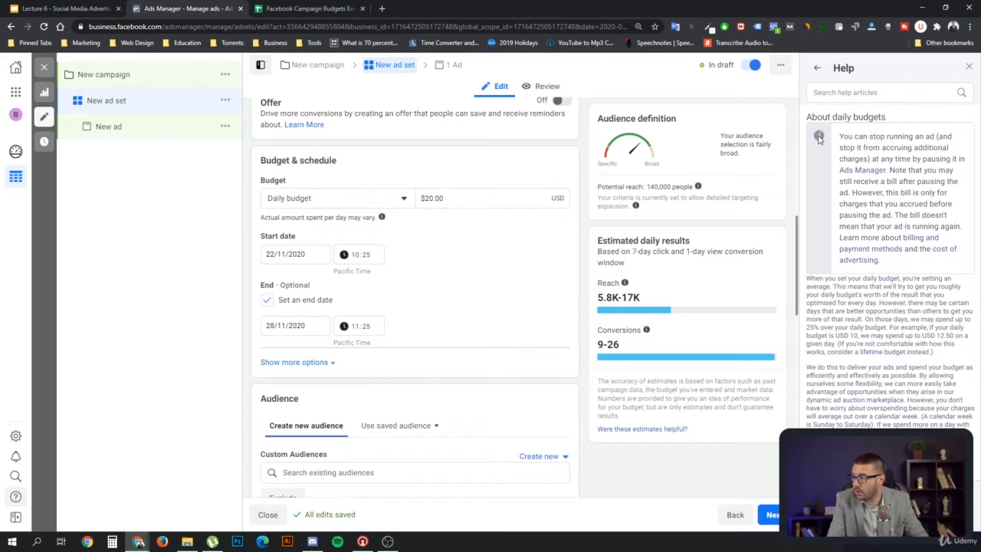
pyautogui.scroll(-1, 889, 288)
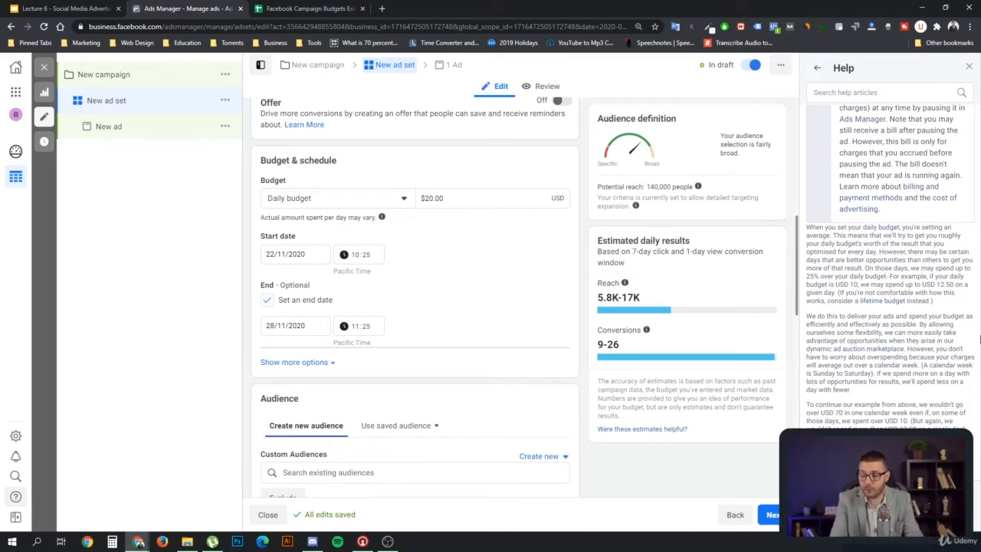
# Step: Expand the additional schedule options and remove the ad set's end date, leaving the daily budget amount as is
pyautogui.click(322, 363)
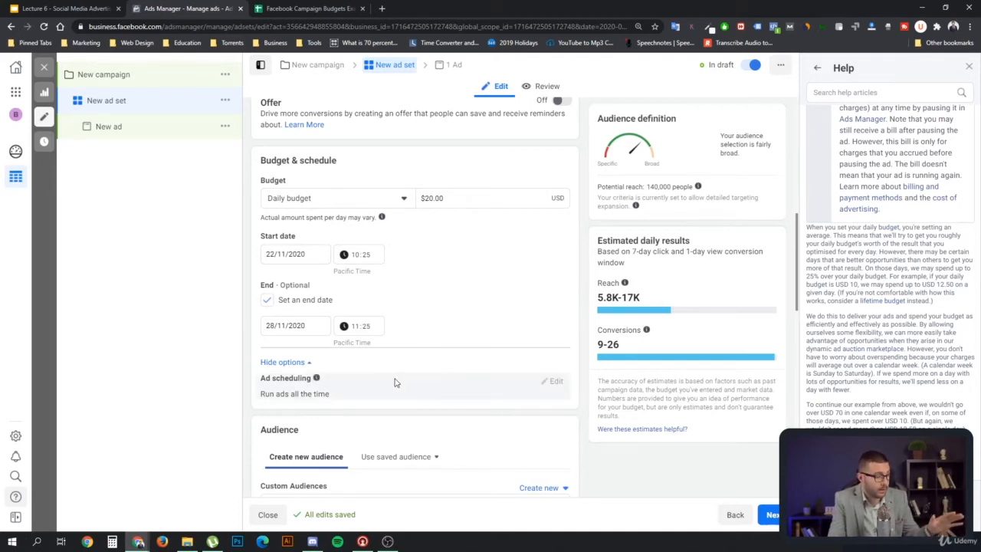
pyautogui.click(268, 304)
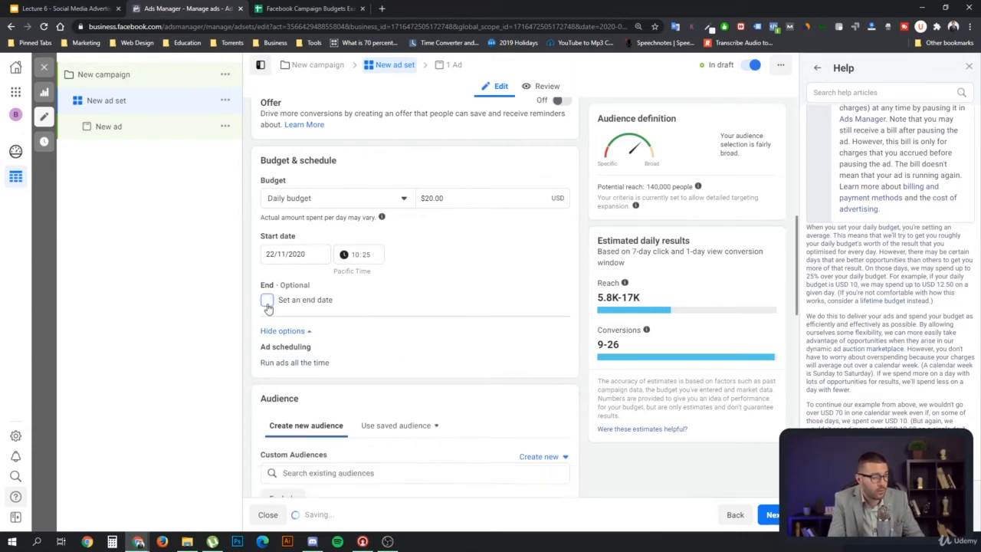
pyautogui.click(268, 307)
pyautogui.click(267, 306)
pyautogui.click(268, 307)
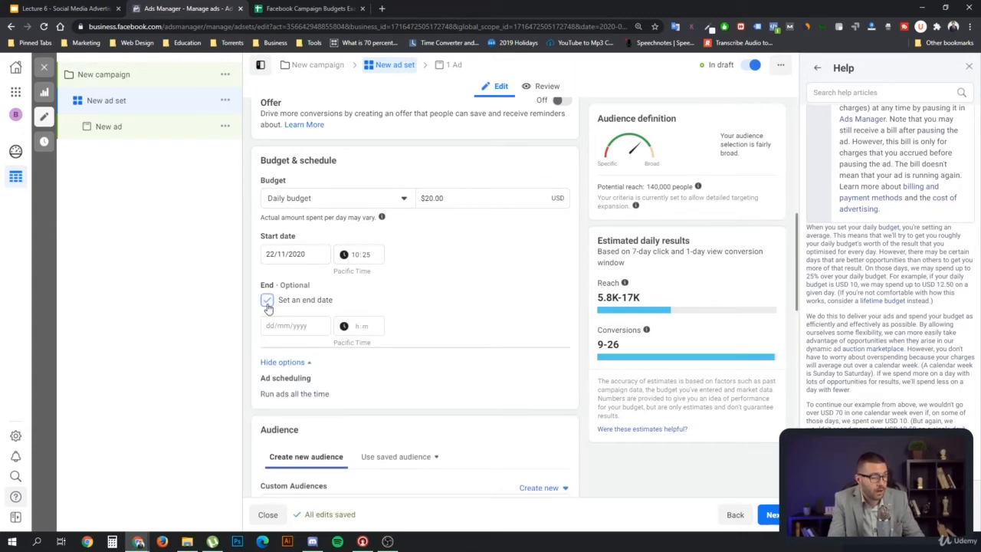
pyautogui.click(268, 306)
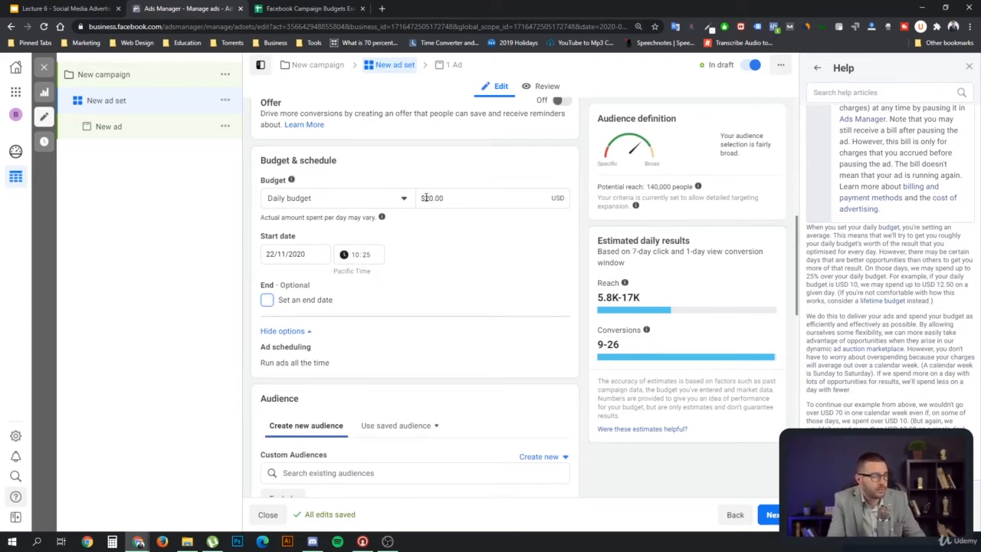
pyautogui.moveTo(424, 198); pyautogui.dragTo(439, 200)
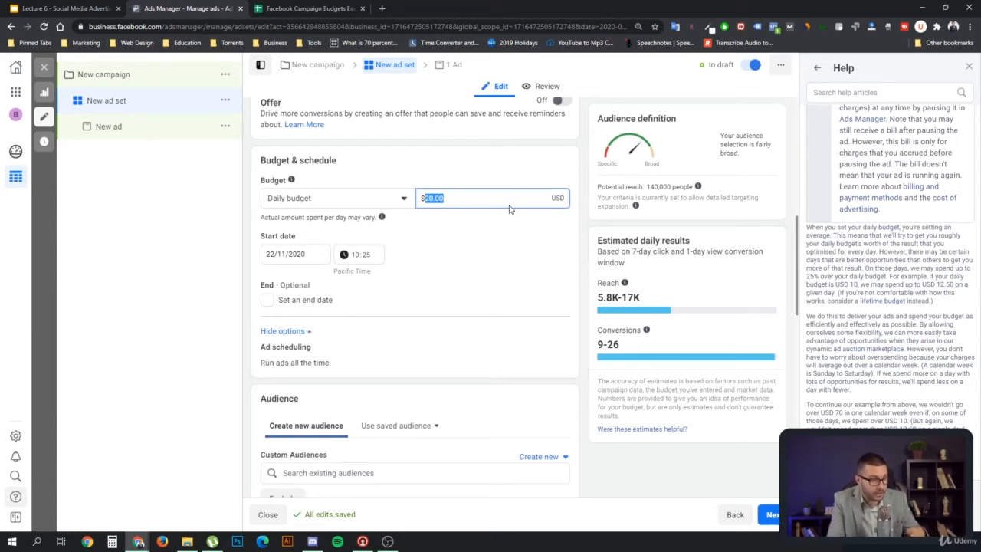
pyautogui.moveTo(656, 317)
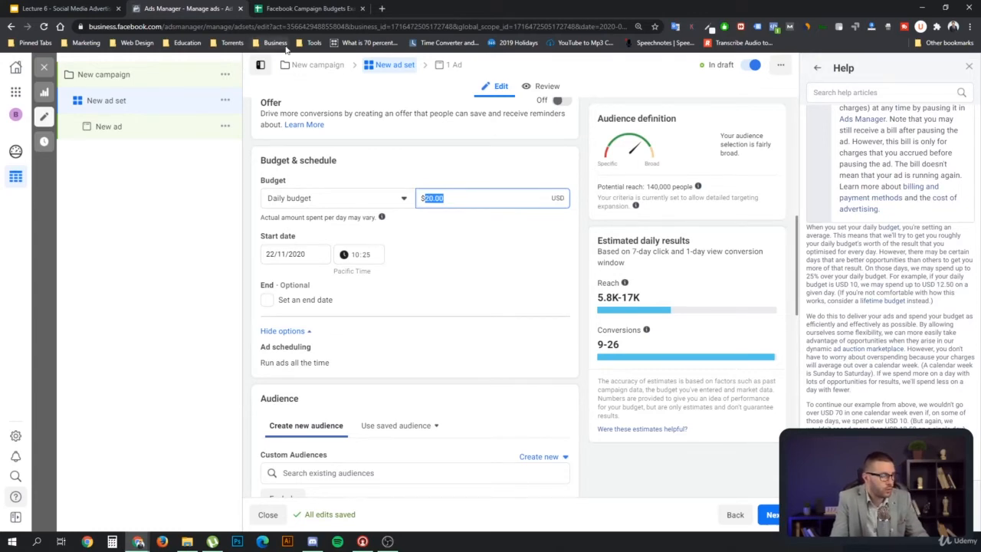
# Step: Switch to the Facebook Campaign Budgets Example spreadsheet and examine how the ad spend is calculated from the budget
pyautogui.click(303, 9)
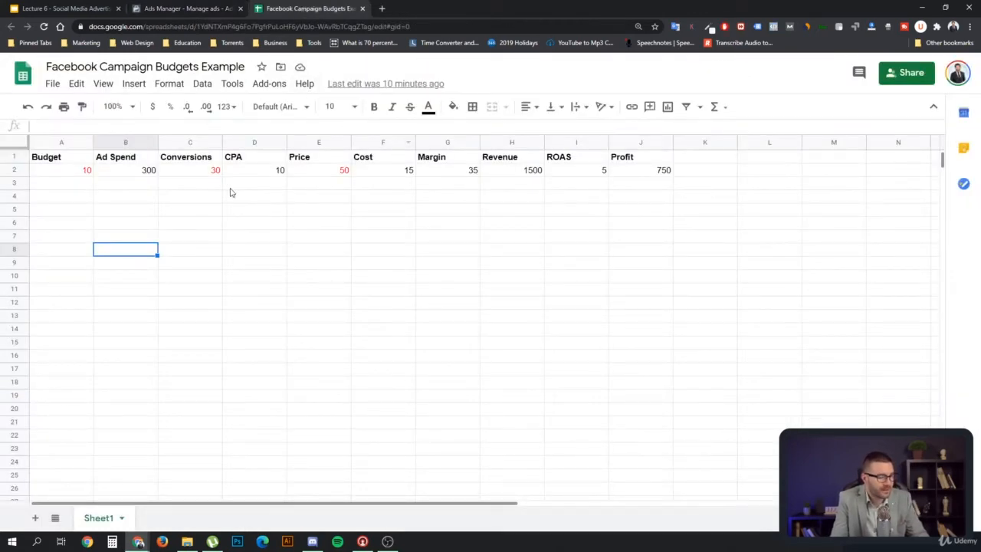
pyautogui.click(69, 173)
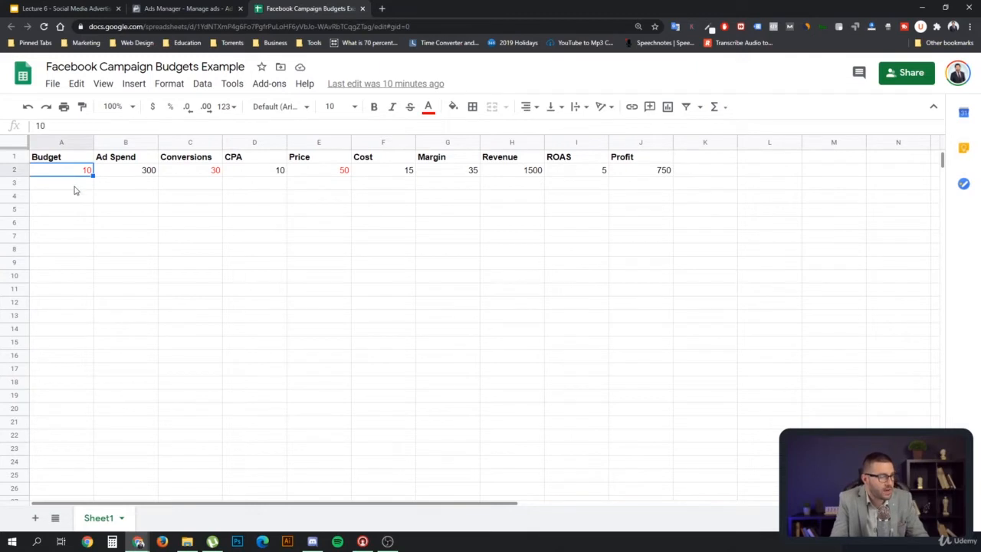
pyautogui.click(74, 189)
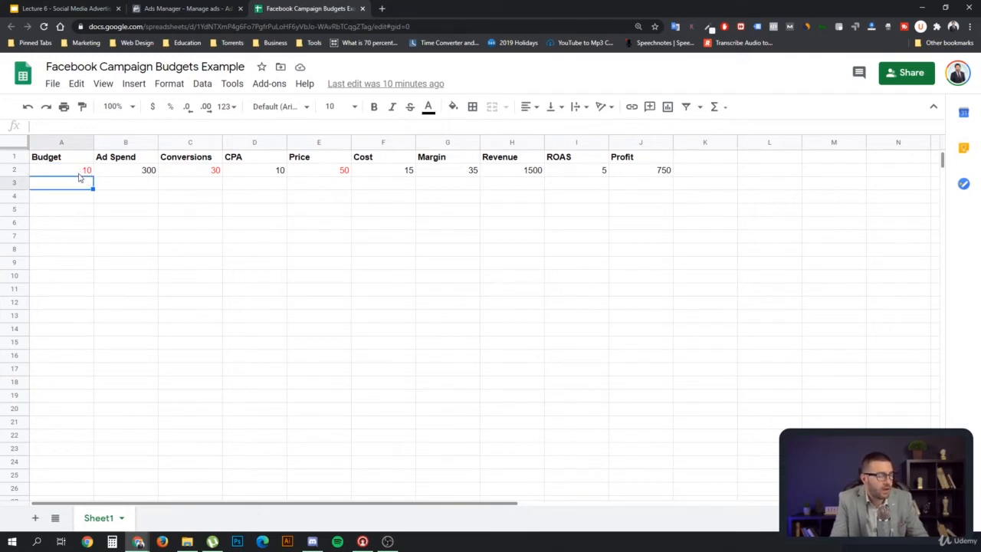
pyautogui.click(81, 173)
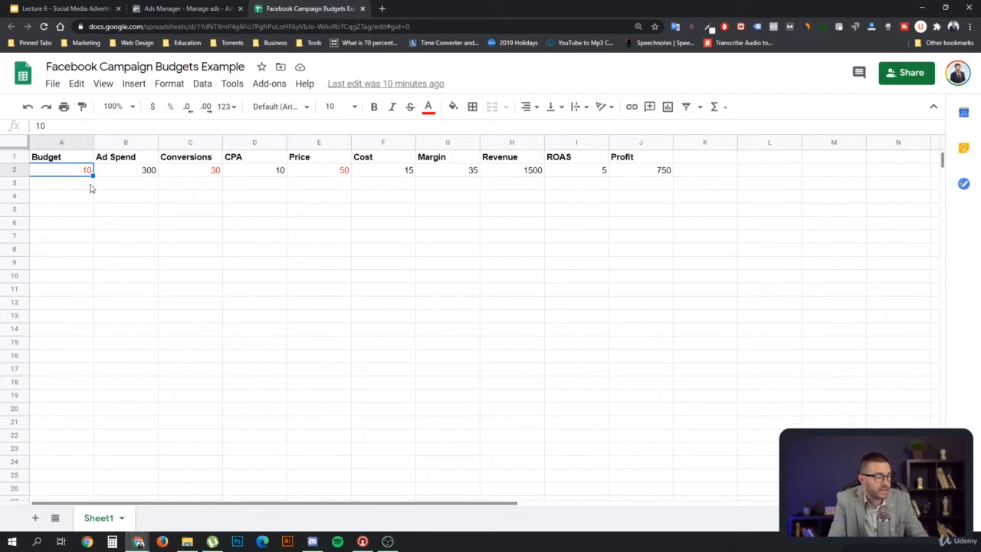
pyautogui.click(121, 169)
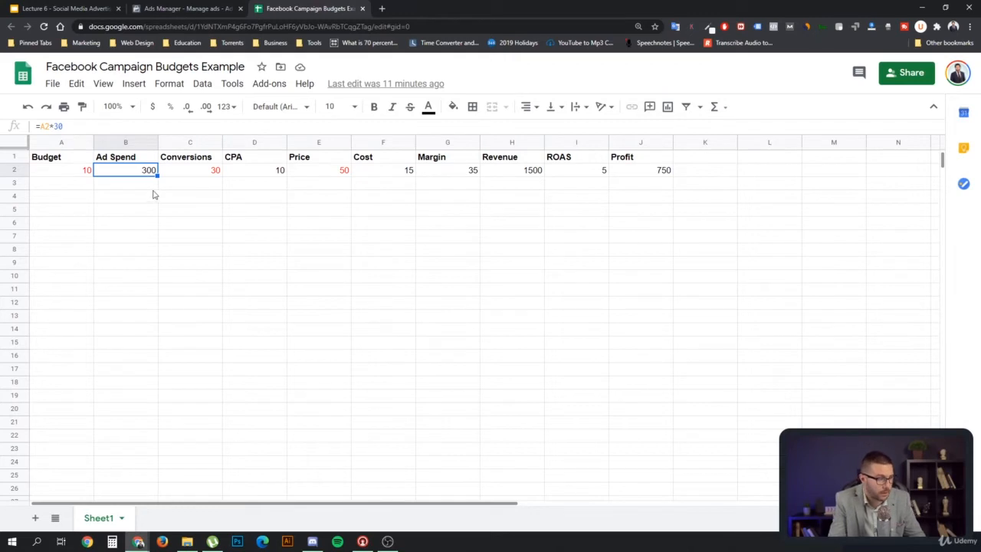
pyautogui.click(89, 176)
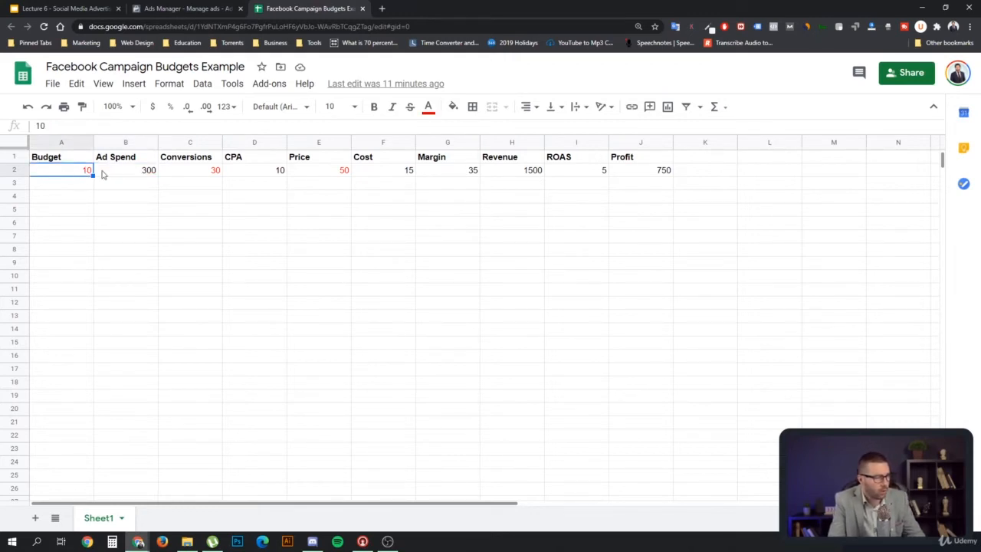
pyautogui.click(111, 176)
pyautogui.click(79, 176)
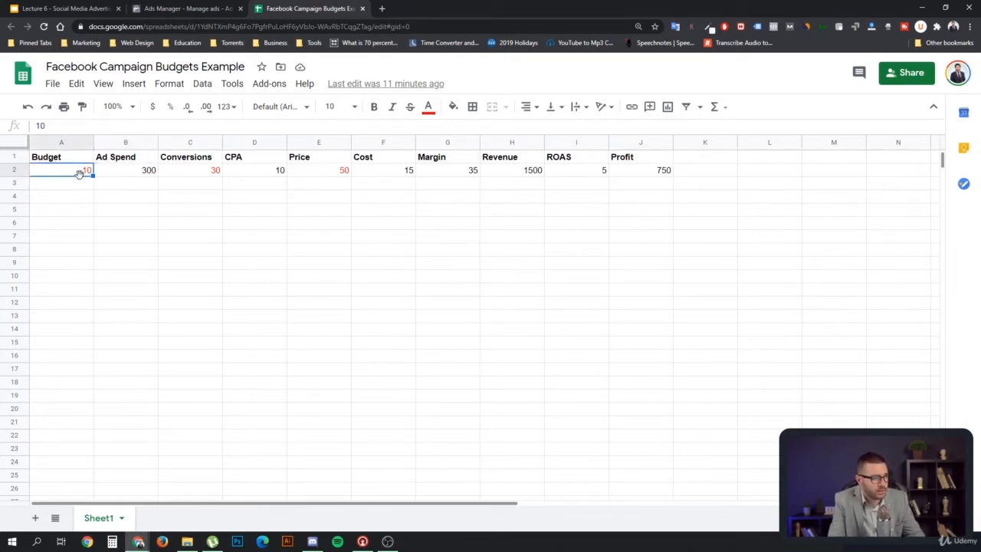
pyautogui.click(120, 175)
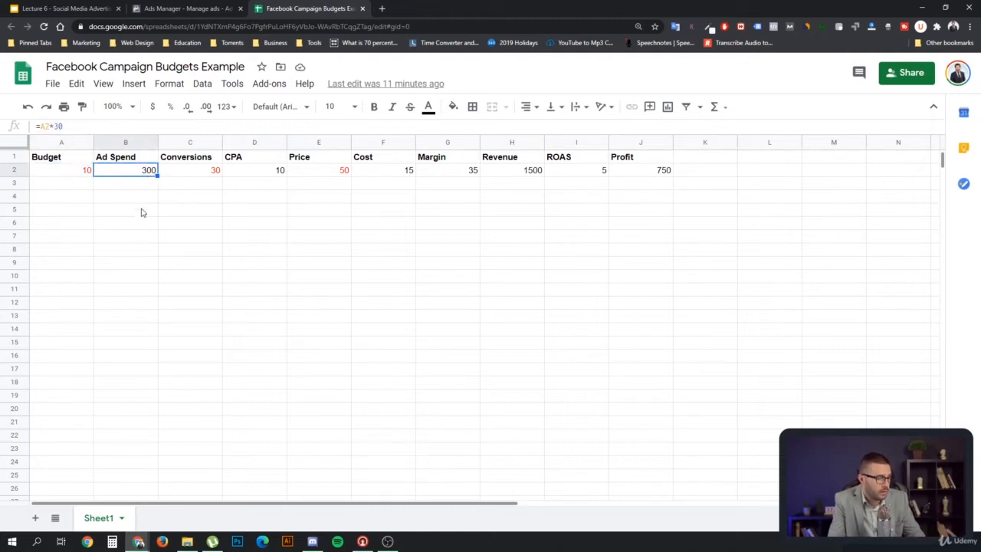
# Step: Examine the conversions value and how the CPA formula relates ad spend to conversions
pyautogui.click(190, 175)
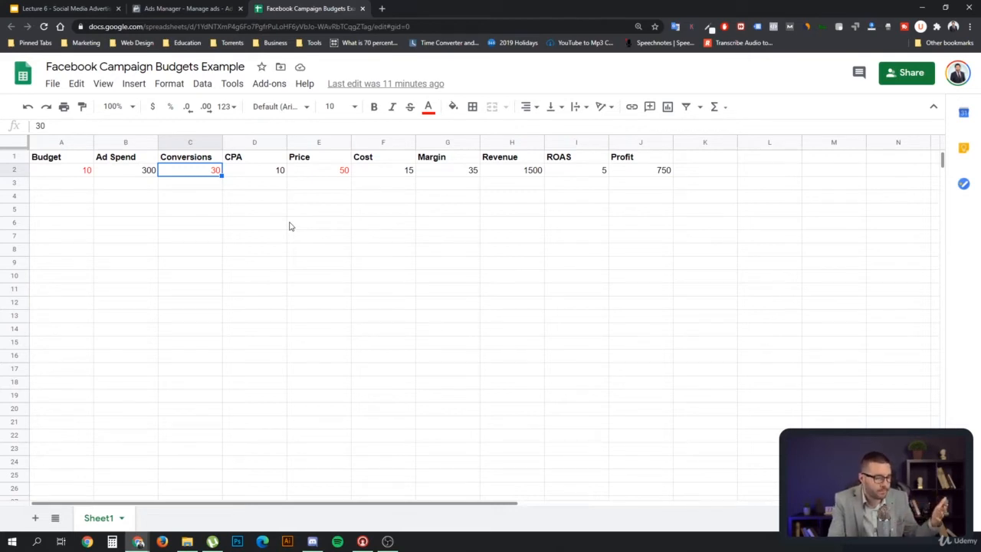
pyautogui.click(67, 176)
pyautogui.click(139, 175)
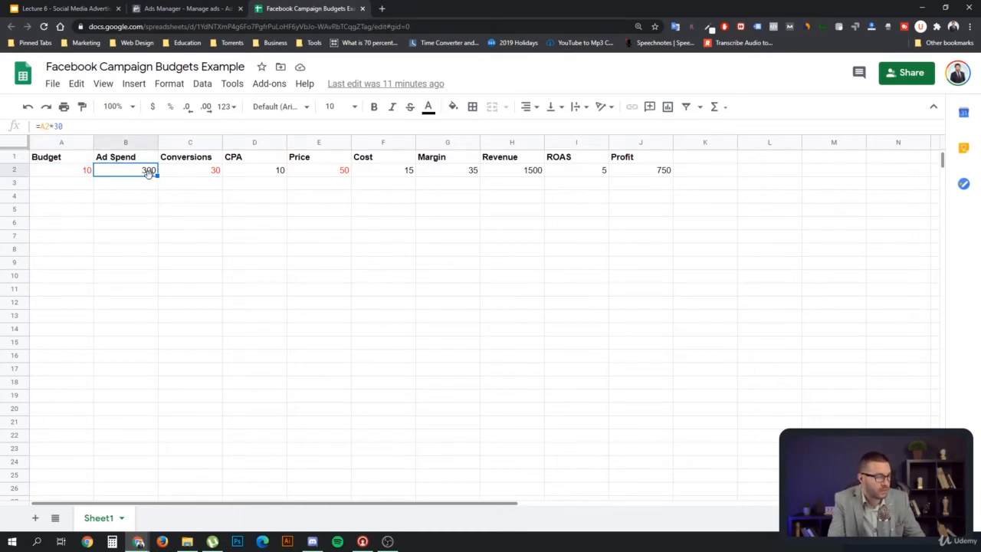
pyautogui.click(192, 176)
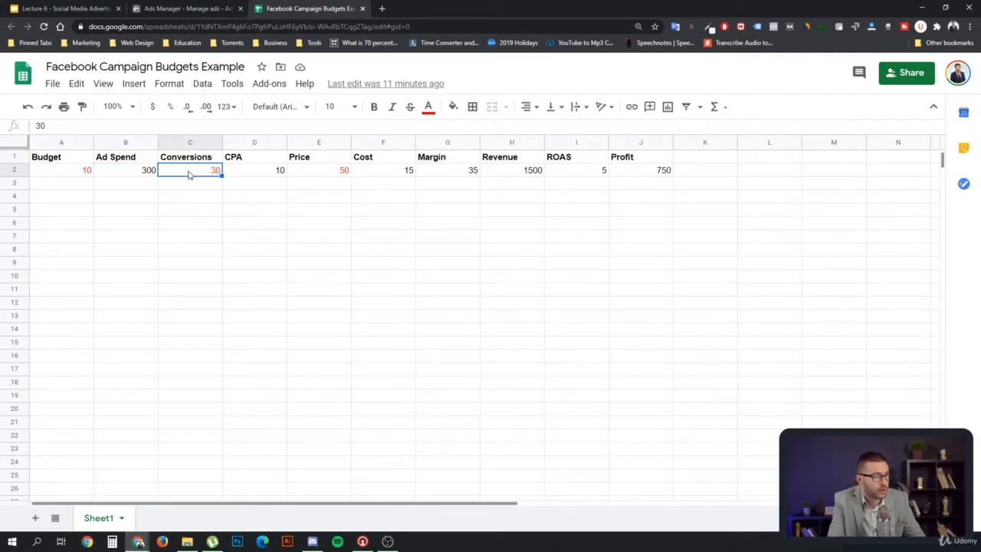
pyautogui.click(259, 176)
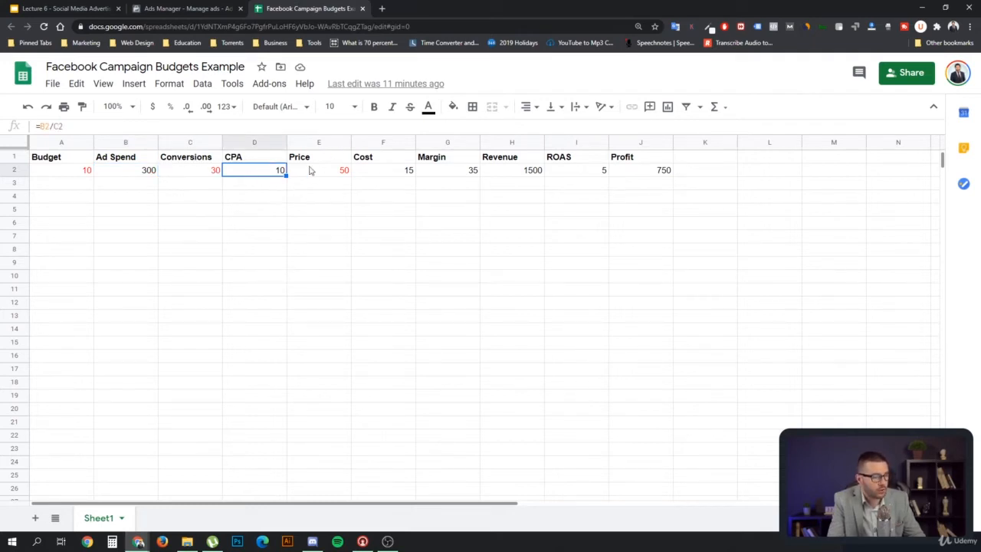
pyautogui.click(197, 175)
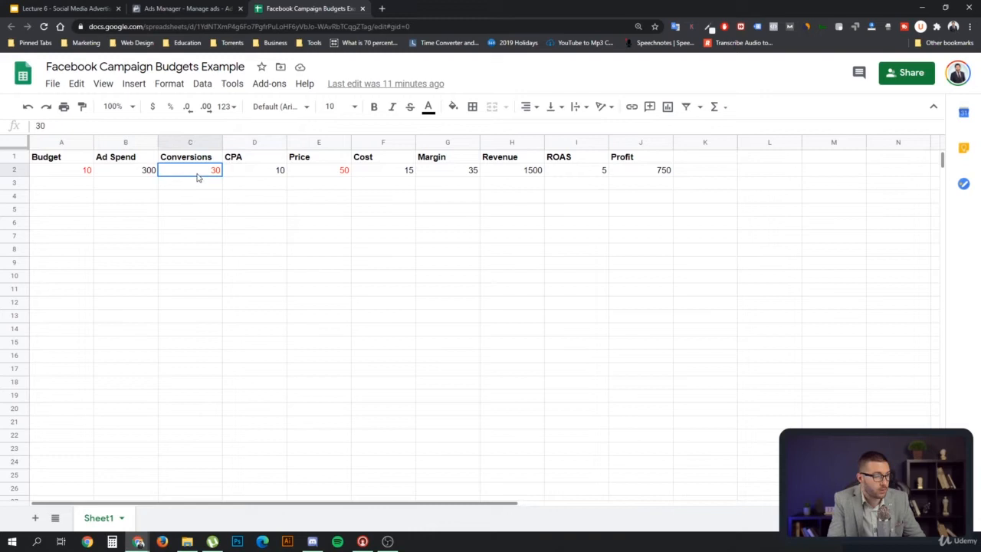
pyautogui.click(258, 175)
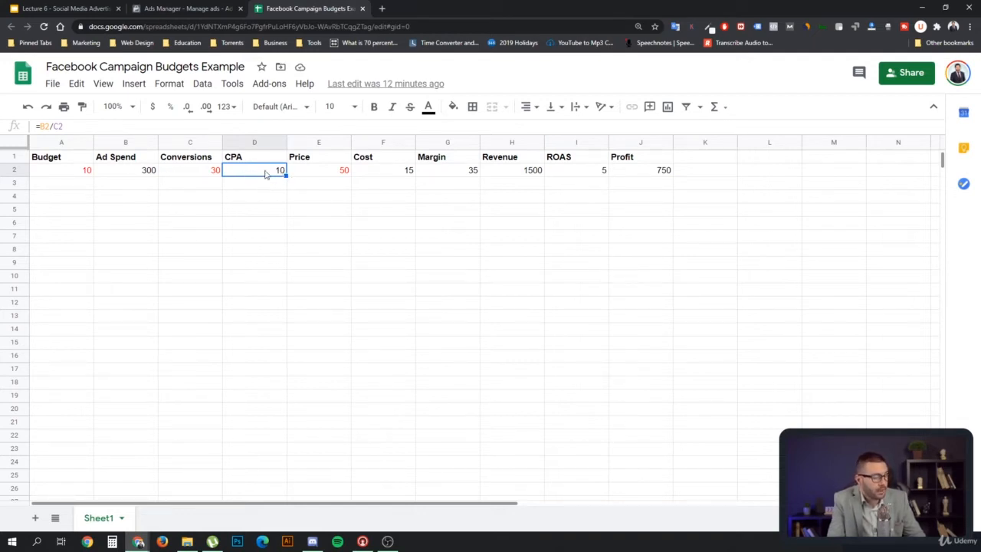
# Step: Review the price, cost and margin cells and check how revenue is calculated from conversions and price
pyautogui.click(326, 172)
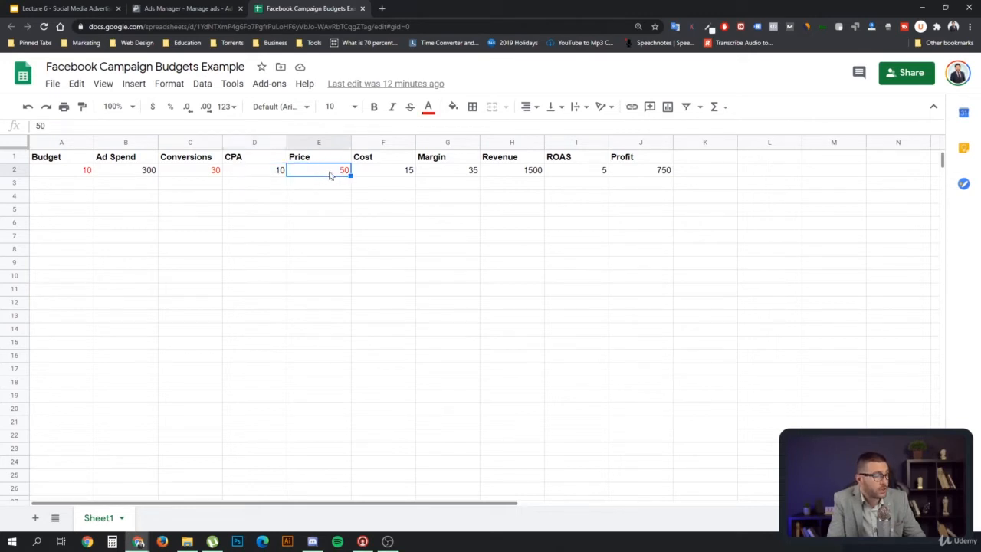
pyautogui.click(387, 170)
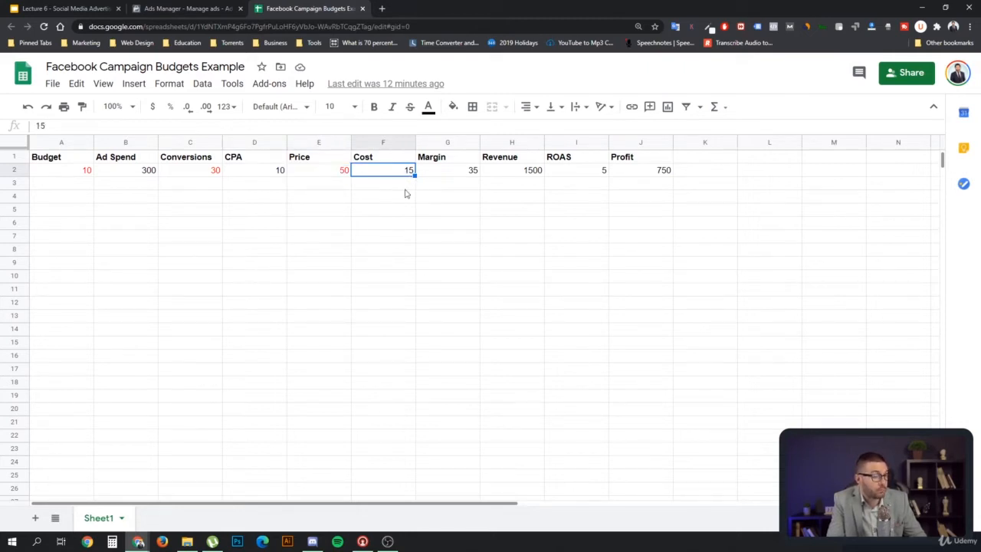
pyautogui.click(464, 176)
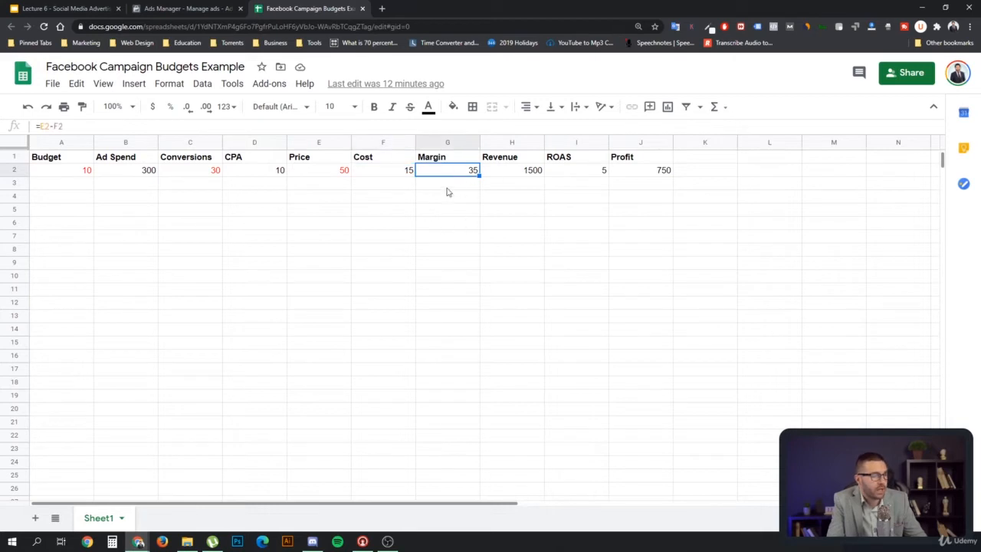
pyautogui.click(522, 174)
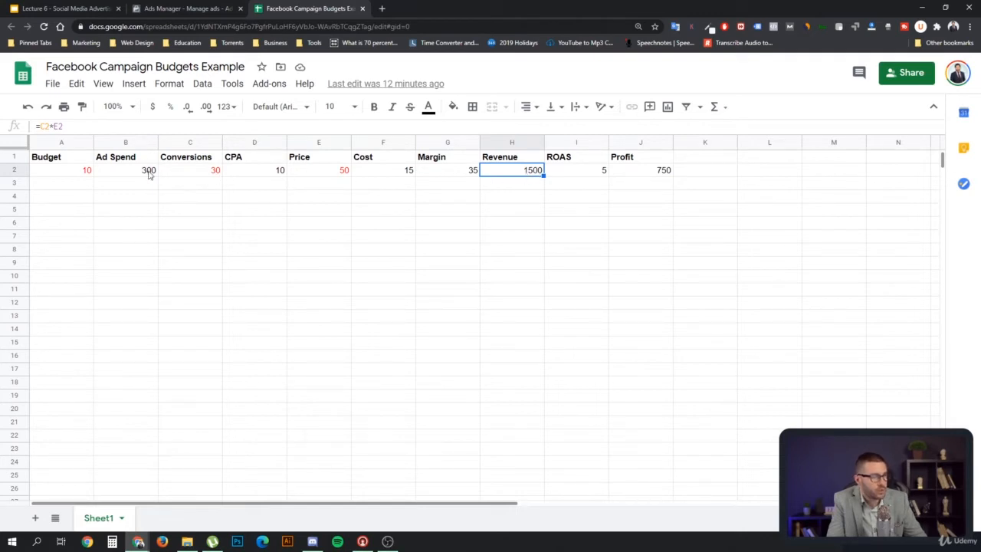
pyautogui.click(203, 176)
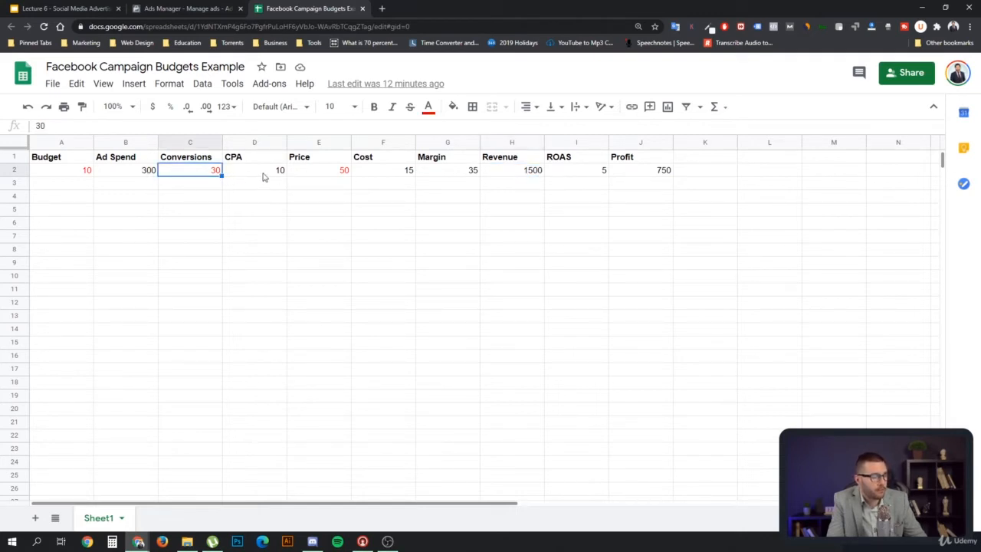
pyautogui.click(322, 172)
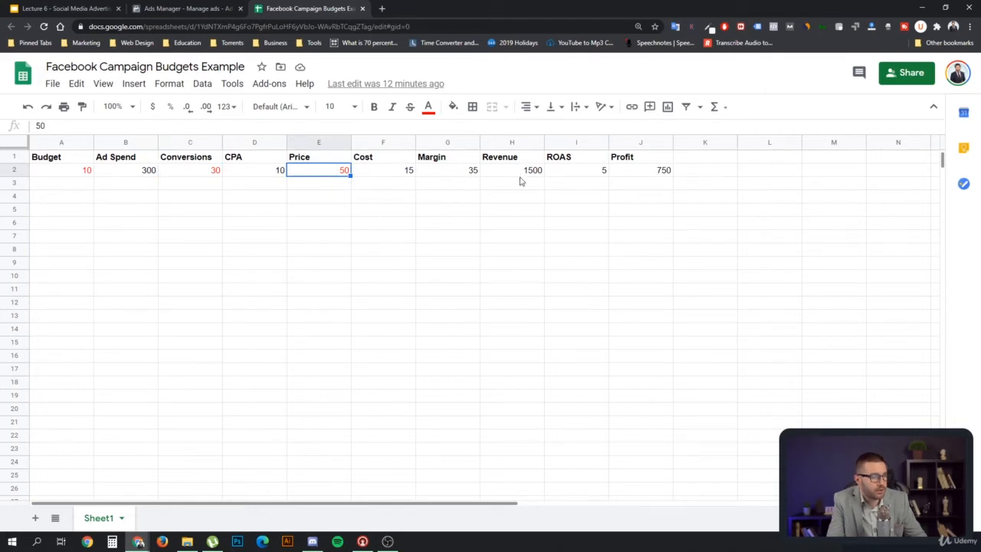
pyautogui.press('Right')
pyautogui.press('Right')
pyautogui.press('Right')
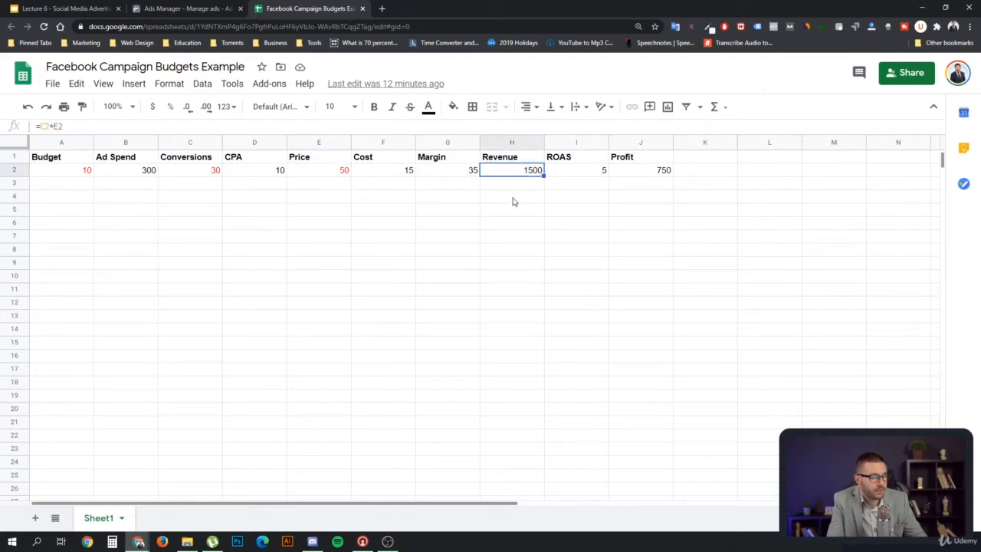
# Step: Examine the ROAS formula against ad spend and revenue, and inspect the cells referenced by the revenue formula
pyautogui.click(575, 173)
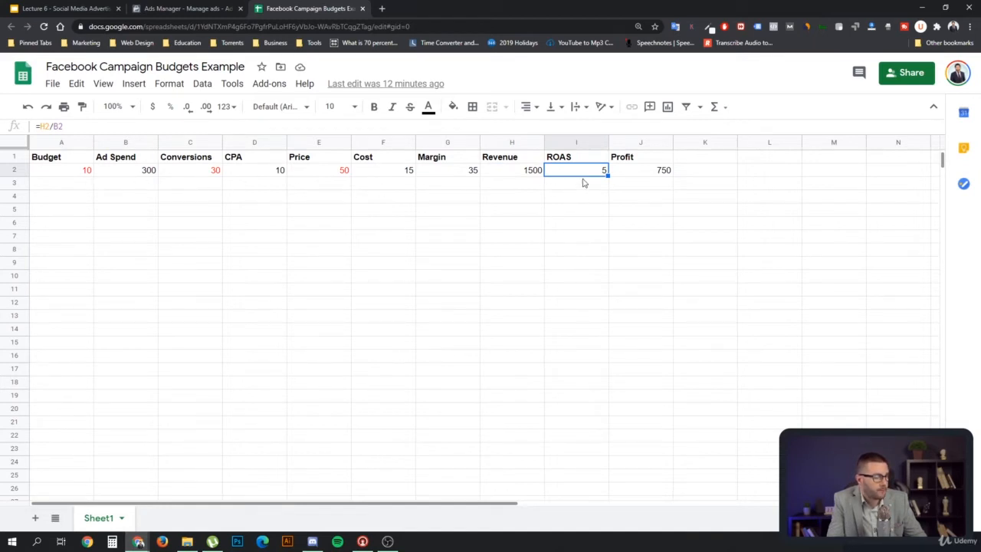
pyautogui.click(142, 174)
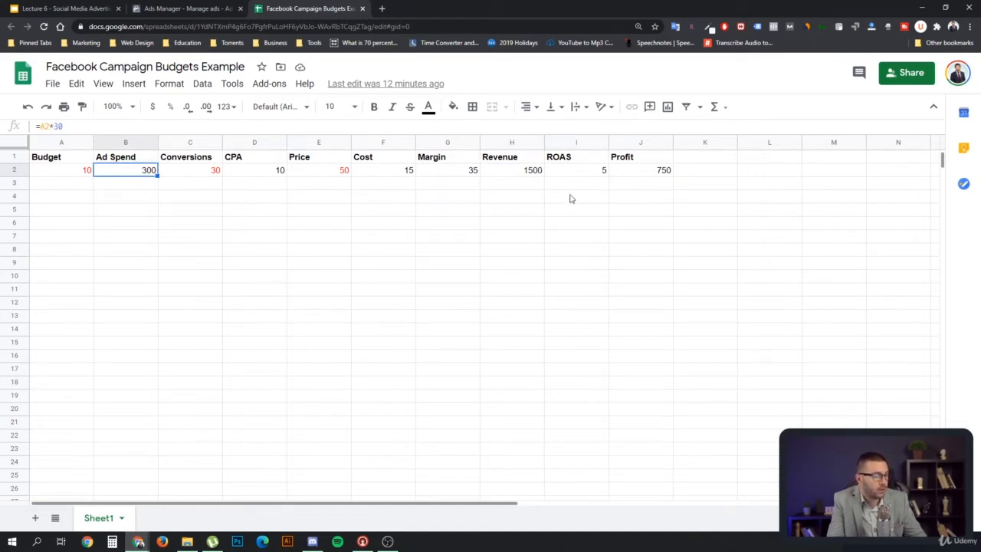
pyautogui.click(580, 177)
pyautogui.click(144, 172)
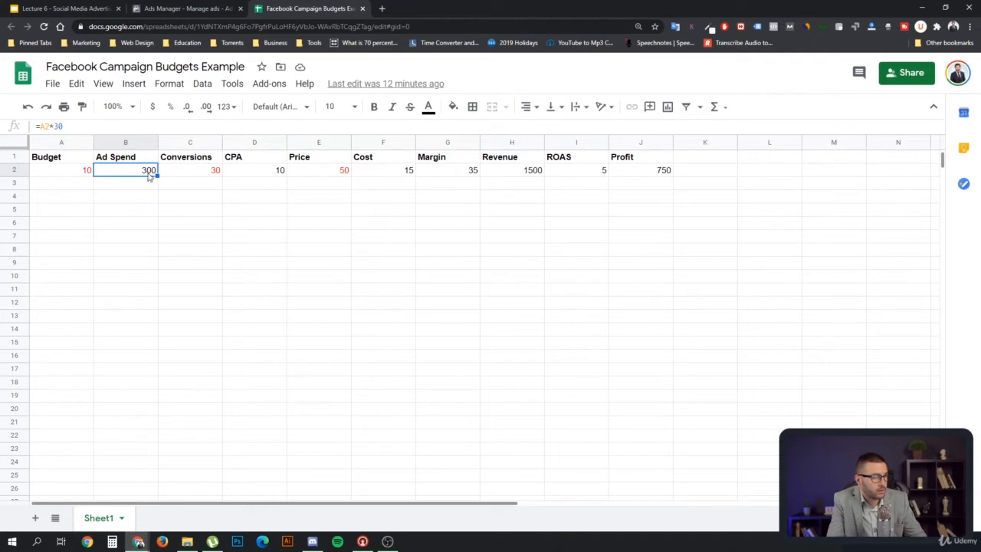
pyautogui.click(517, 175)
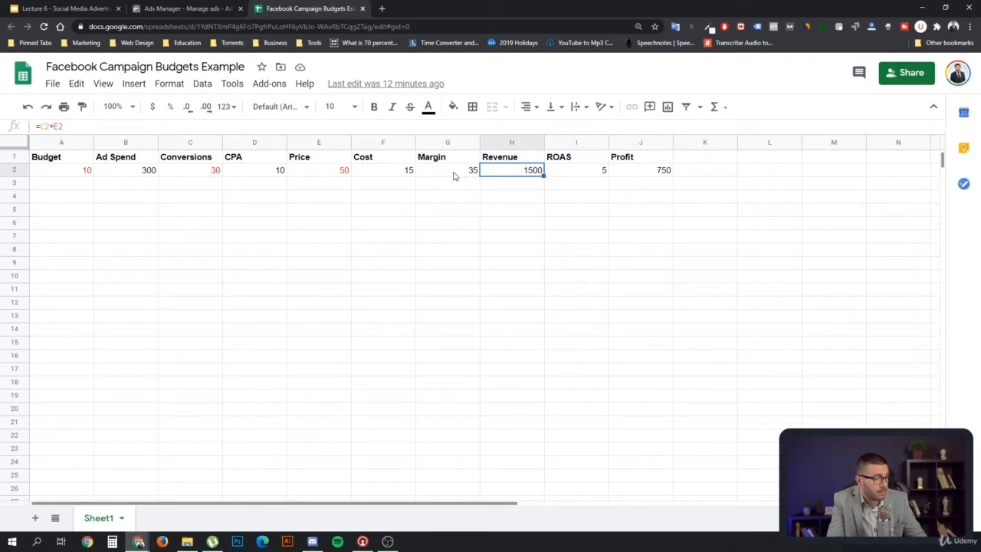
pyautogui.click(314, 175)
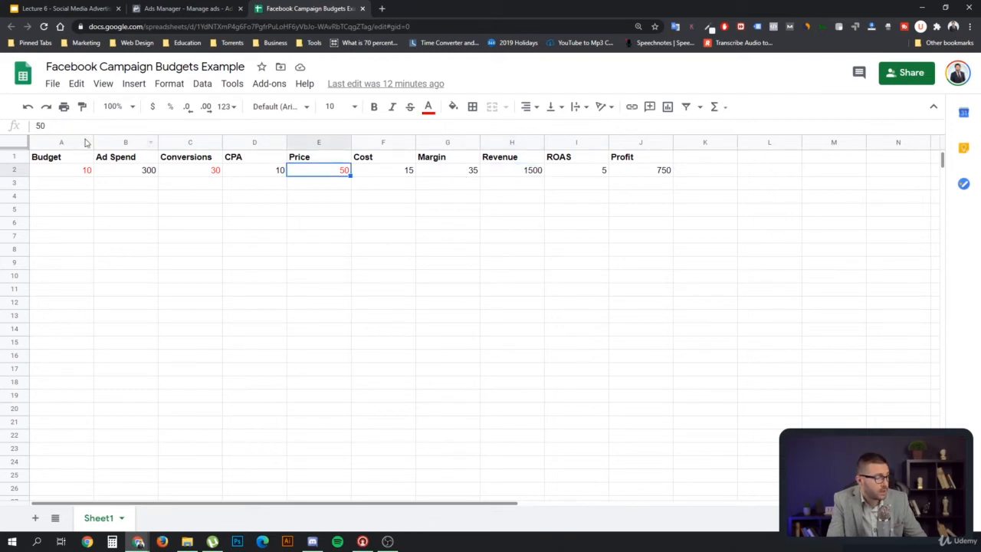
pyautogui.click(528, 175)
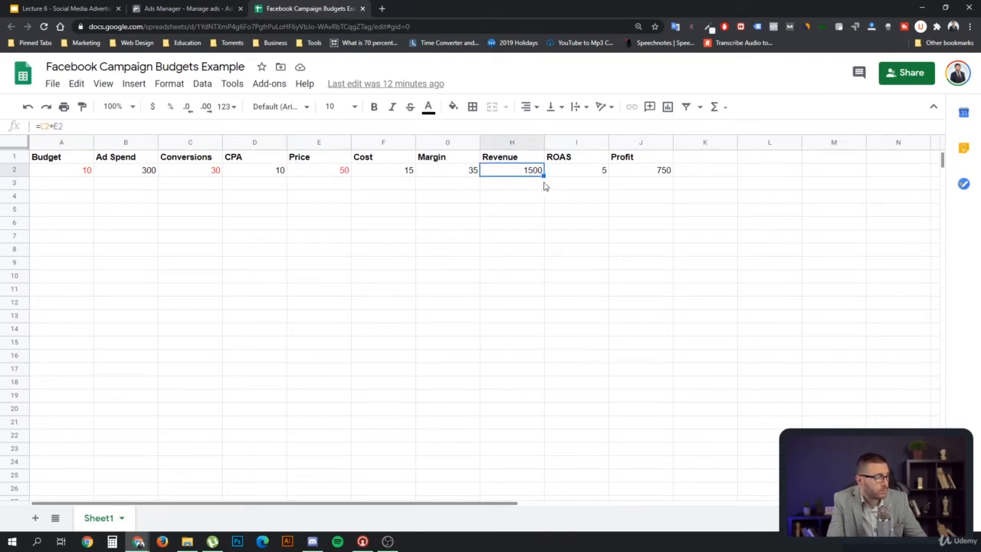
pyautogui.click(570, 176)
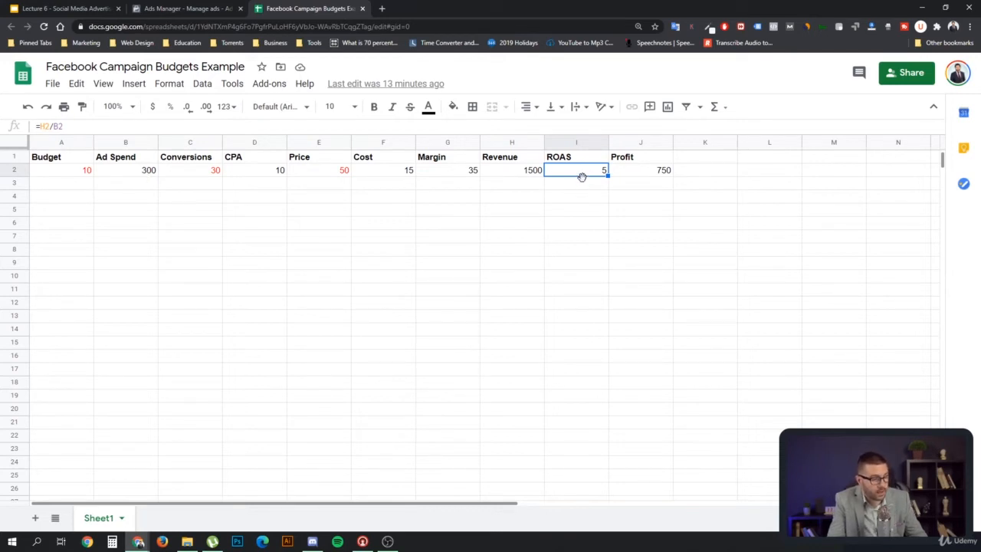
pyautogui.click(524, 170)
pyautogui.doubleClick(524, 169)
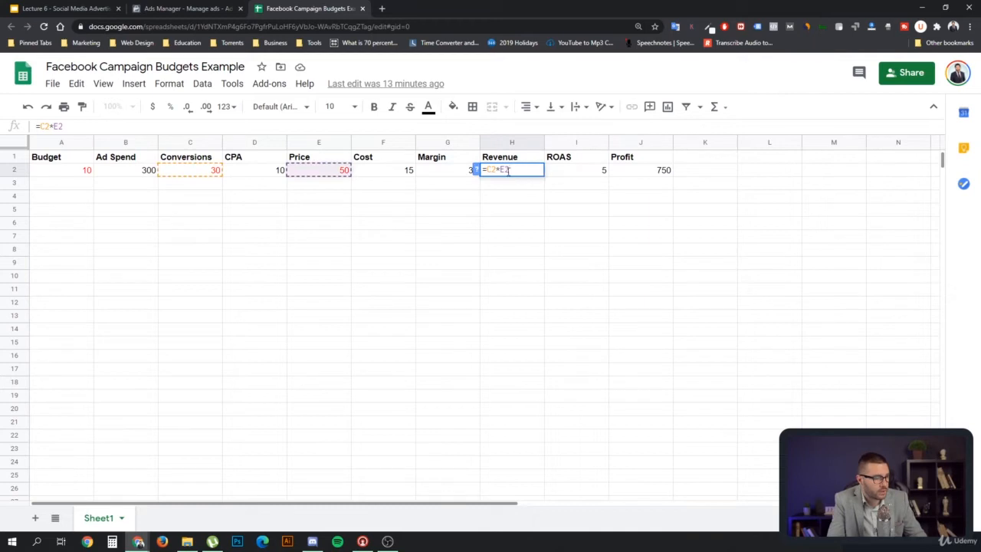
pyautogui.click(364, 198)
# Step: Set the product price in row 2 to 16
pyautogui.click(341, 175)
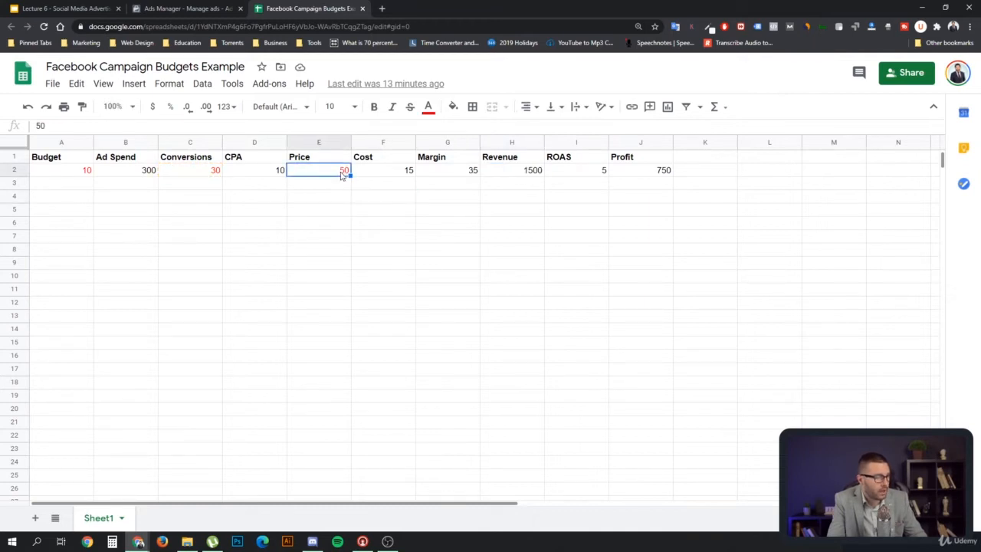
pyautogui.doubleClick(342, 170)
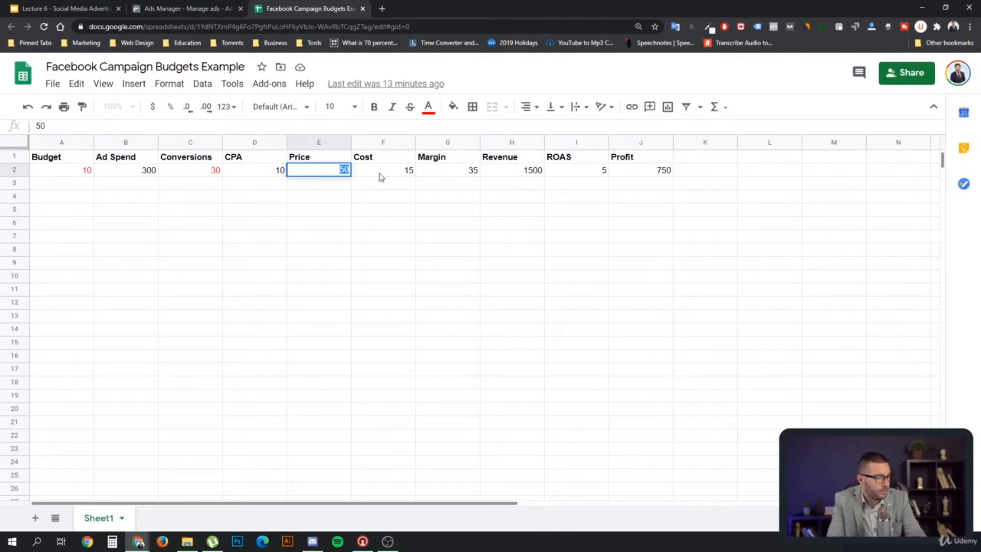
pyautogui.write('16')
pyautogui.press('Return')
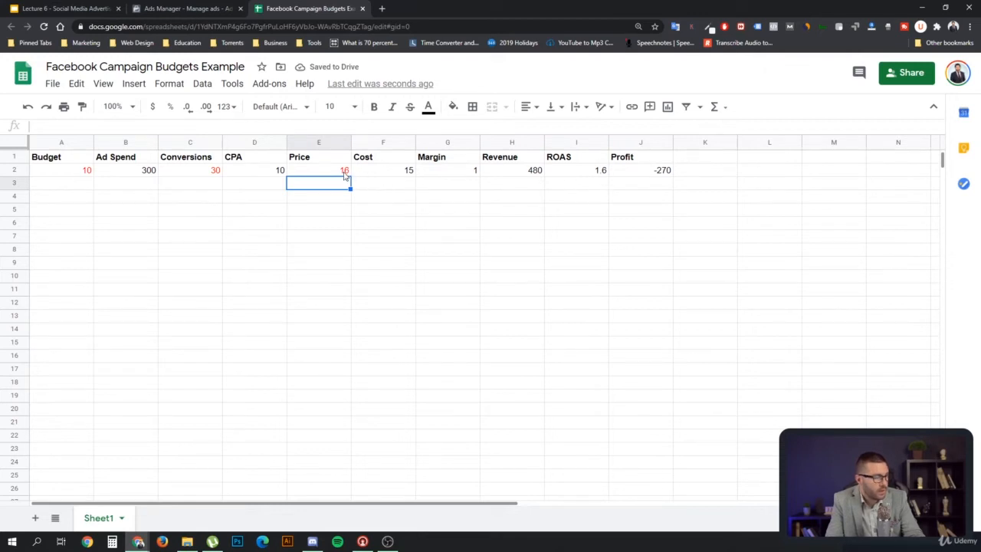
# Step: Set the product cost to 1 and the price to 2 in row 2
pyautogui.click(344, 174)
pyautogui.click(404, 173)
pyautogui.write('1')
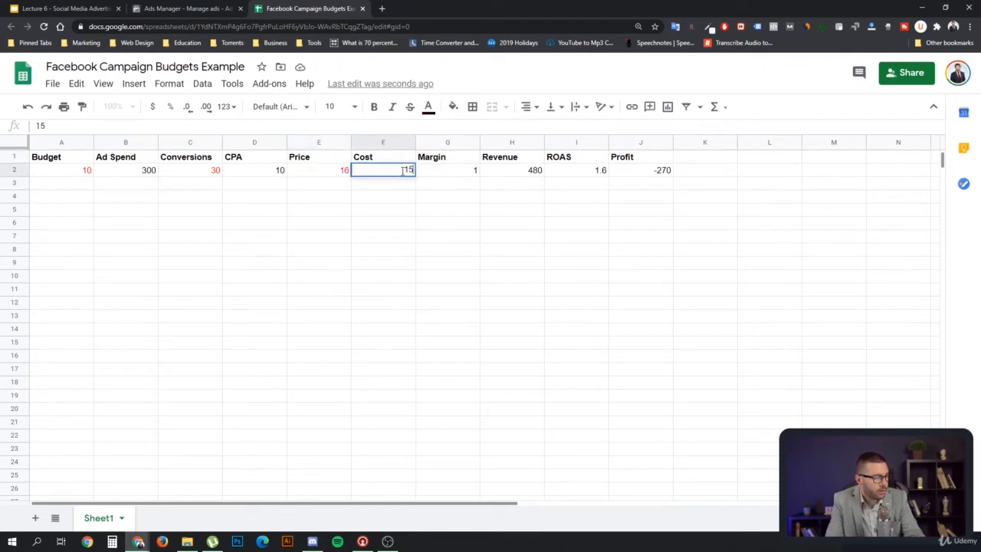
pyautogui.click(334, 177)
pyautogui.write('2')
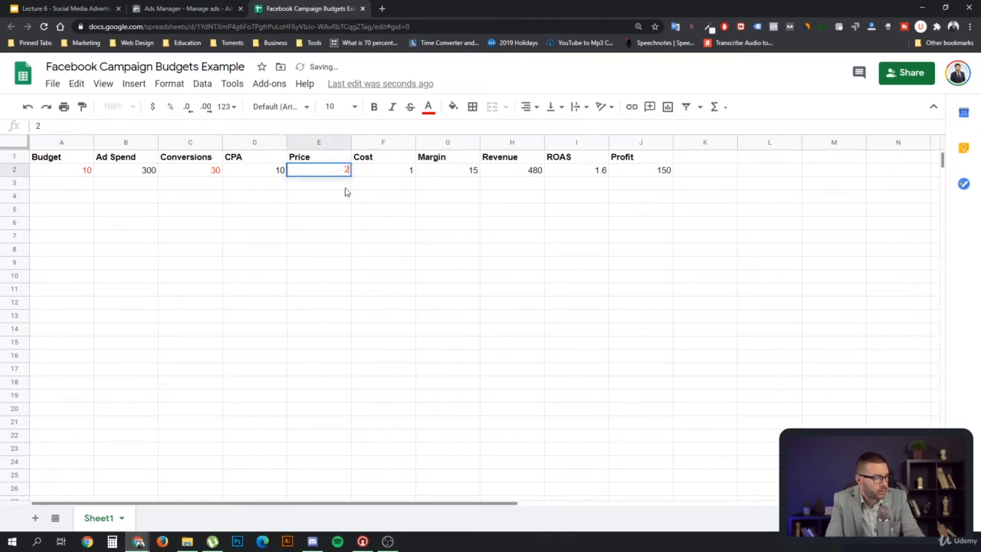
pyautogui.press('Return')
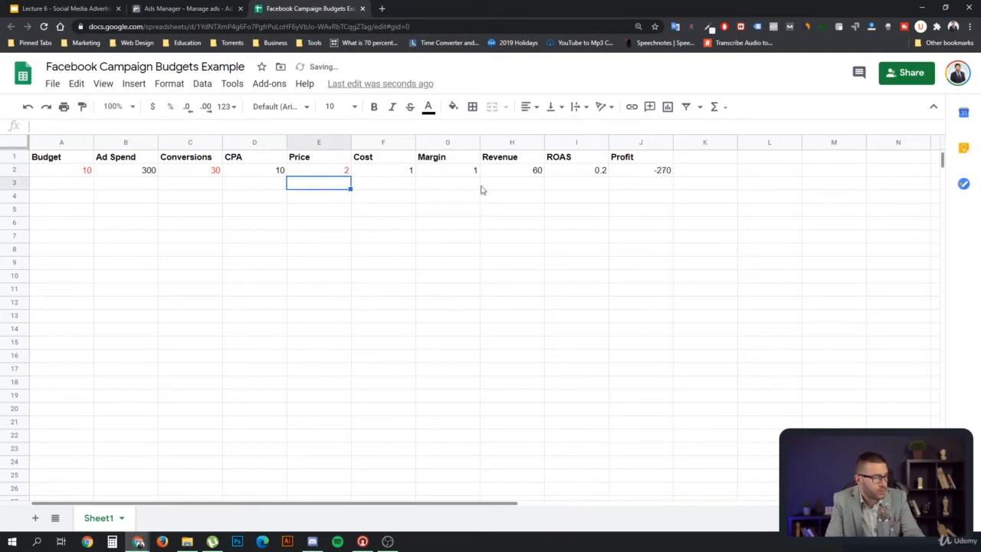
# Step: Set the product price in row 2 to 50 and the product cost to 15
pyautogui.click(582, 171)
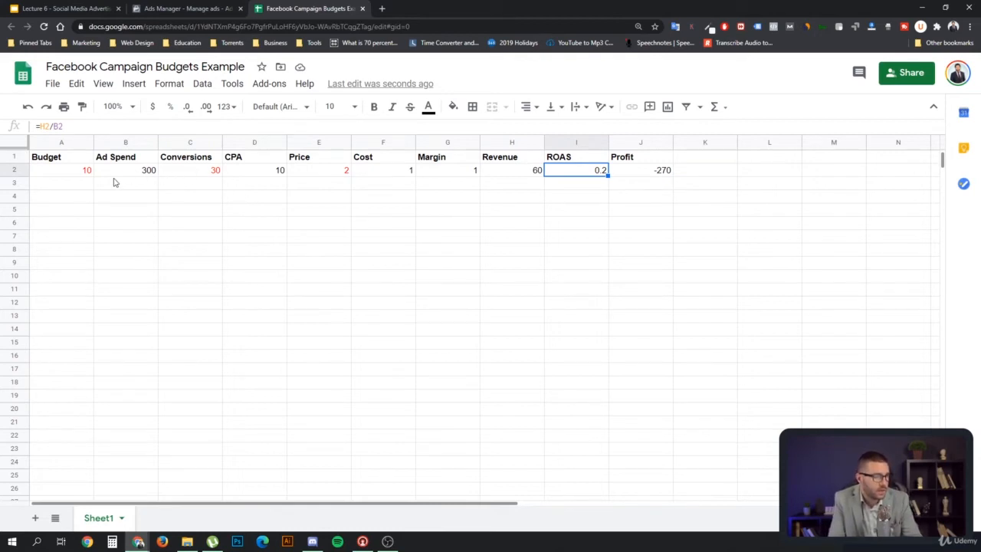
pyautogui.click(526, 177)
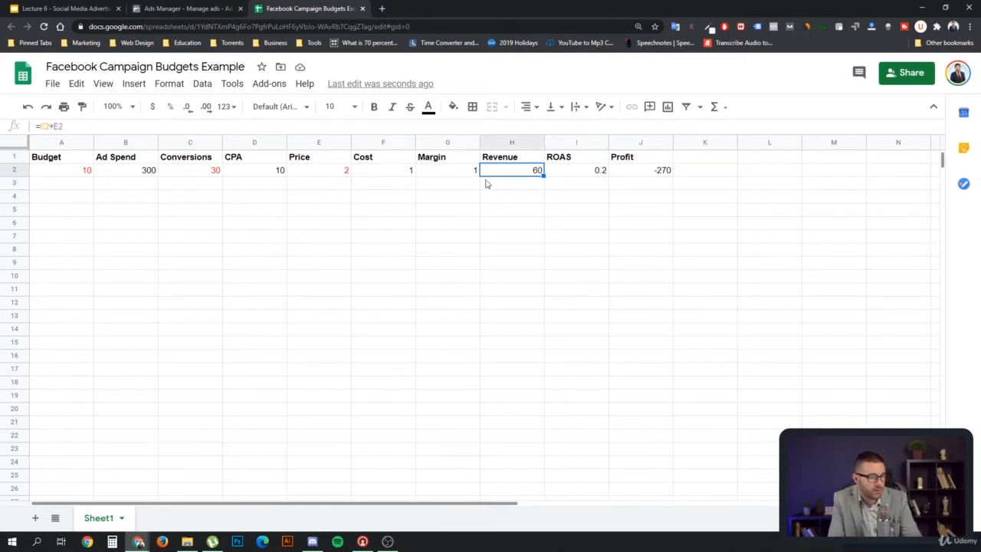
pyautogui.click(346, 170)
pyautogui.doubleClick(346, 171)
pyautogui.write('5')
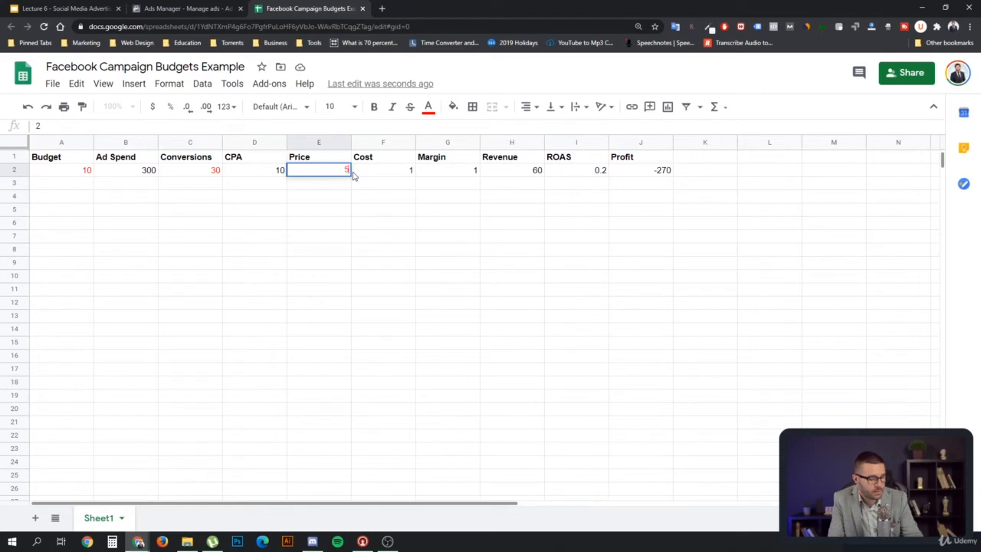
pyautogui.write('0')
pyautogui.click(372, 195)
pyautogui.click(383, 171)
pyautogui.doubleClick(399, 171)
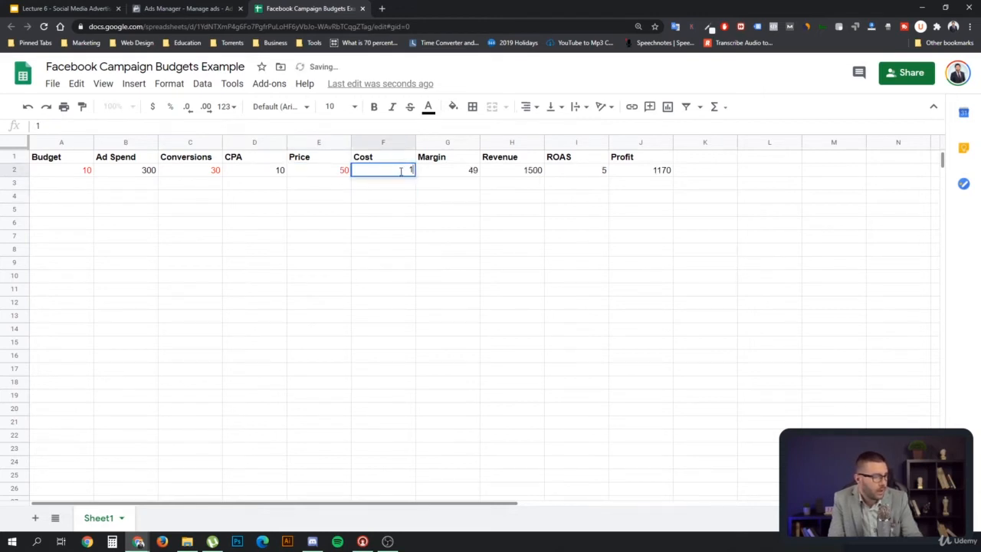
pyautogui.write('5')
pyautogui.click(394, 197)
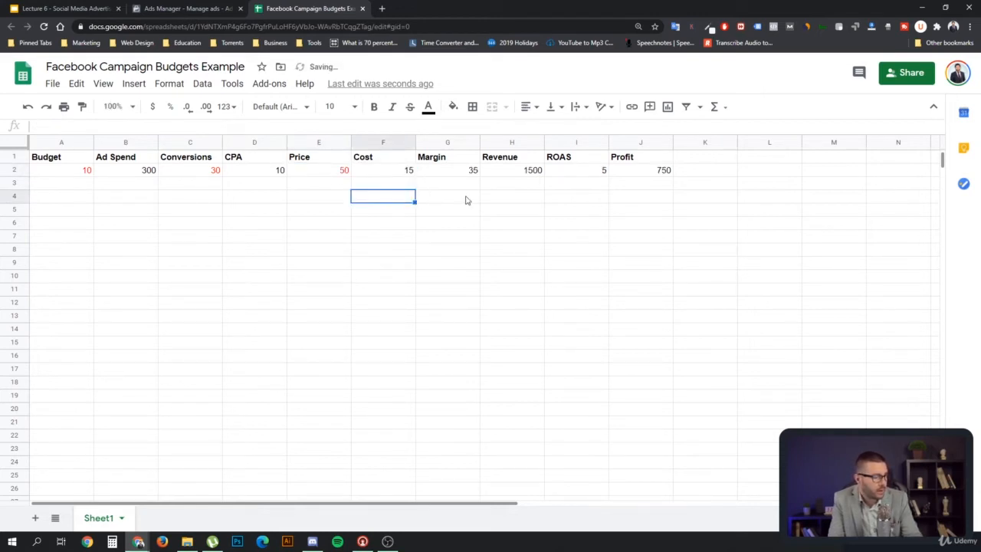
# Step: Examine the ROAS, profit and margin formulas in row 2, including the cells the margin formula references
pyautogui.click(580, 174)
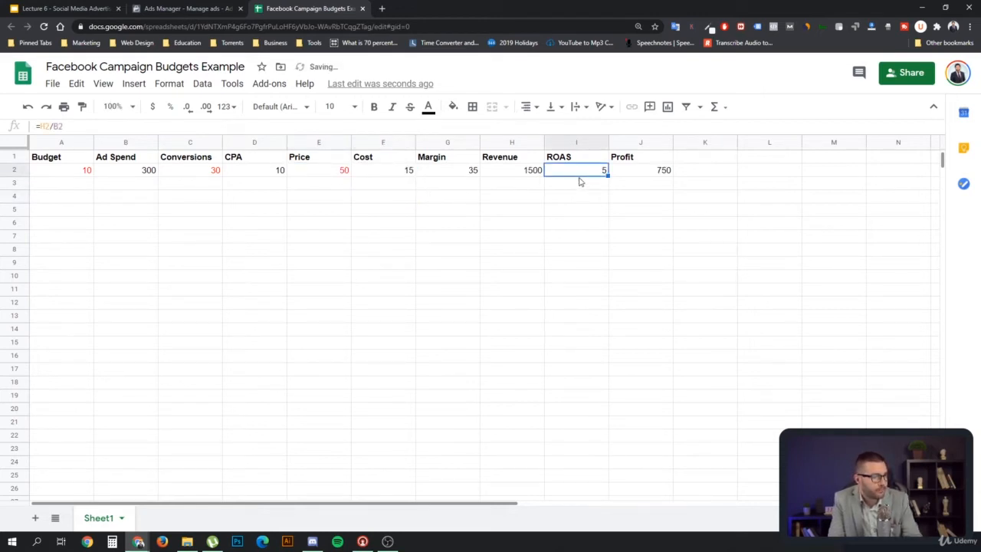
pyautogui.click(631, 172)
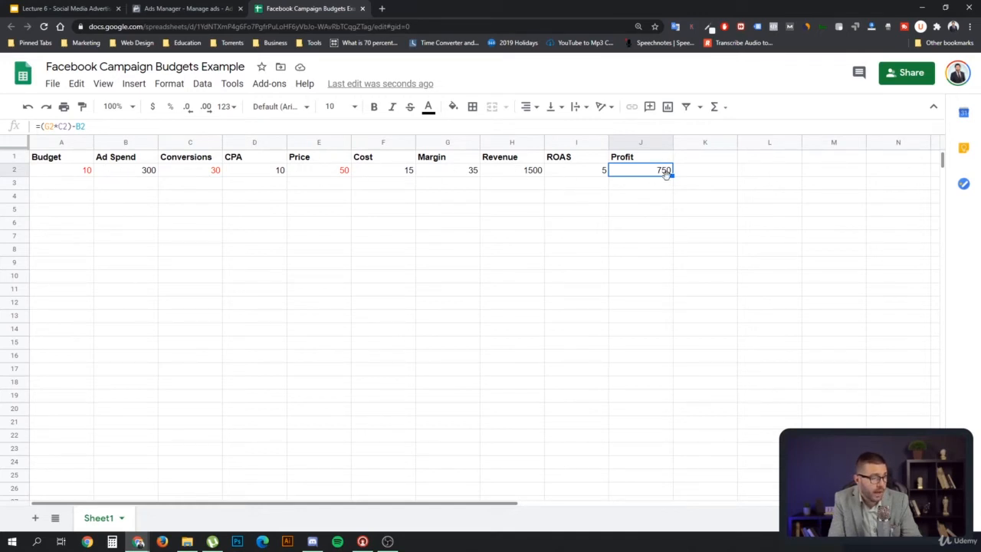
pyautogui.click(649, 196)
pyautogui.click(642, 170)
pyautogui.click(84, 185)
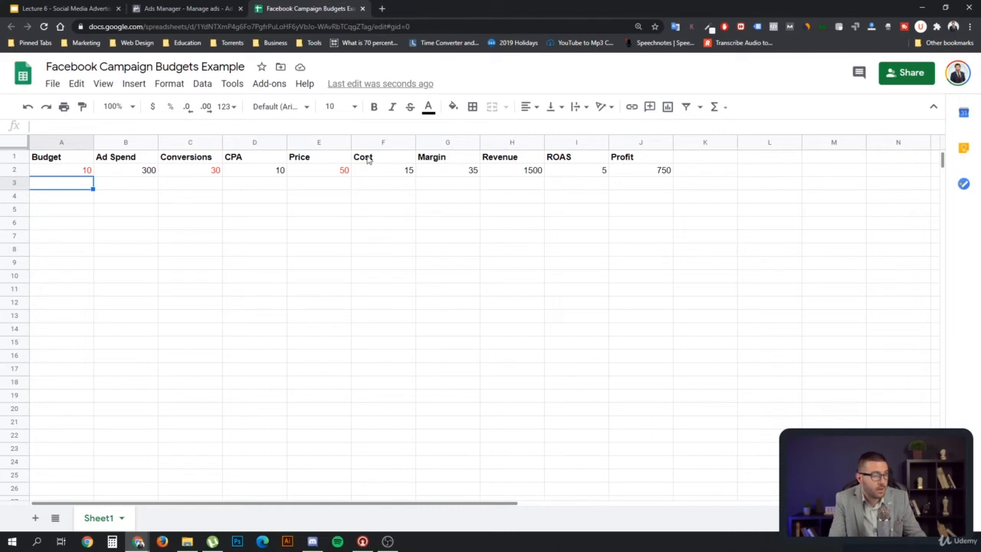
pyautogui.click(579, 174)
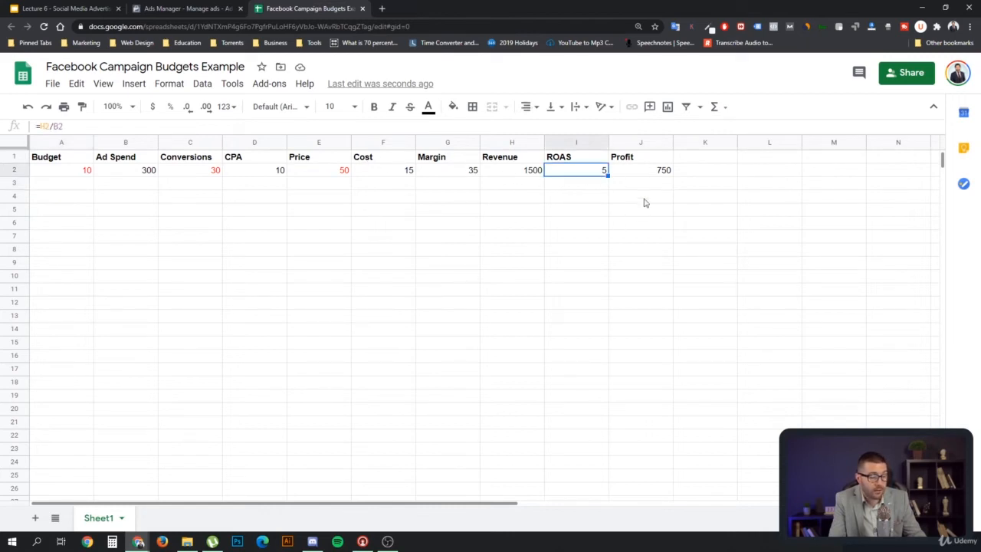
pyautogui.click(646, 175)
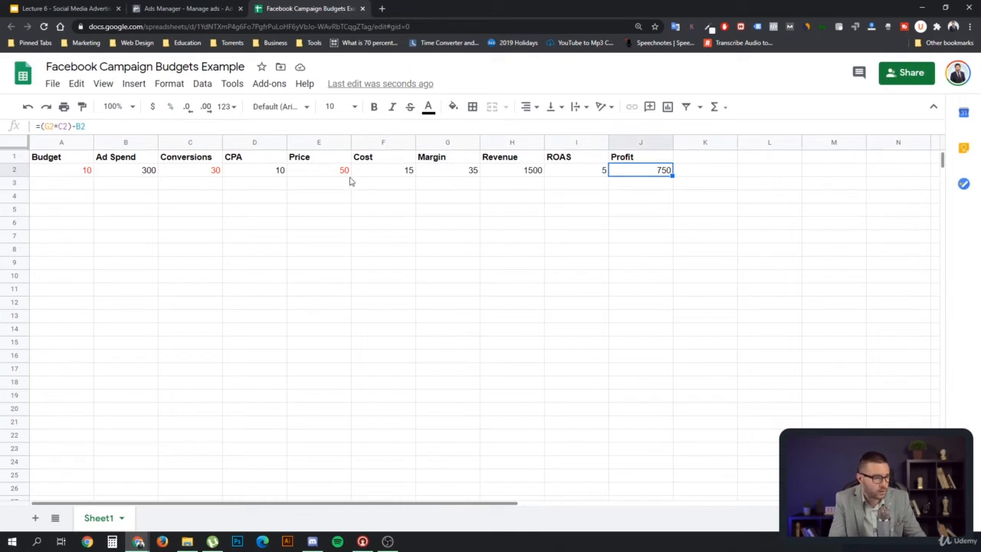
pyautogui.click(448, 175)
pyautogui.doubleClick(454, 170)
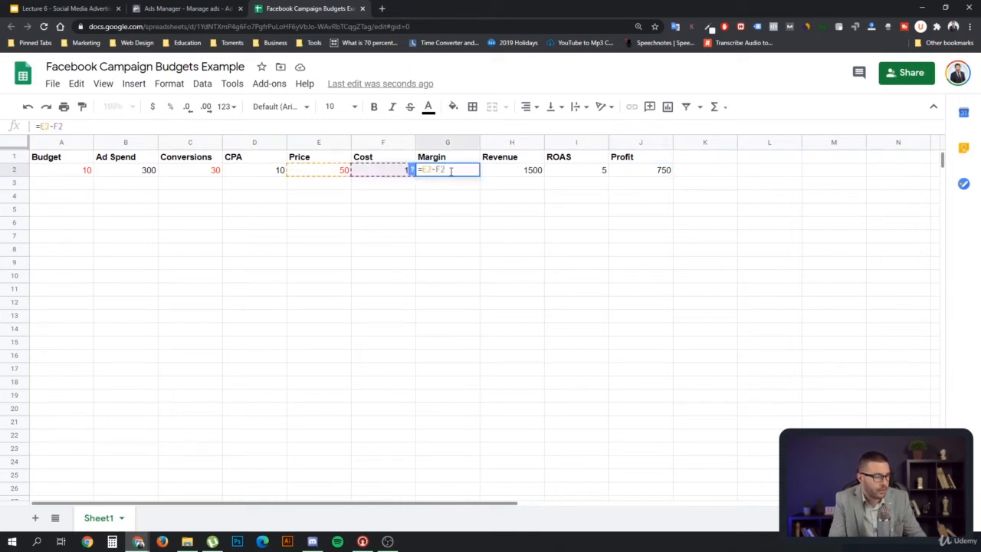
pyautogui.click(426, 198)
# Step: Set the product cost in row 2 to 45
pyautogui.doubleClick(402, 170)
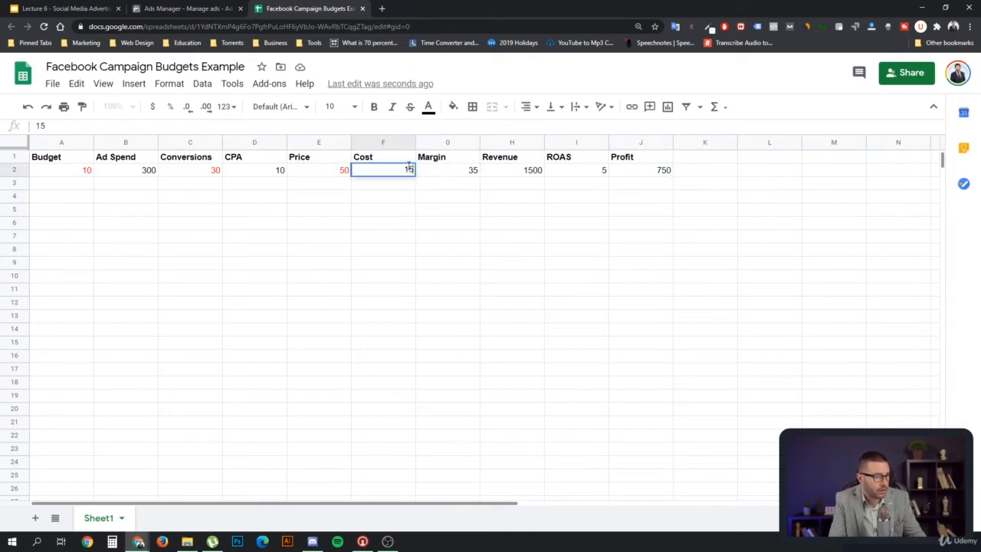
pyautogui.write('45')
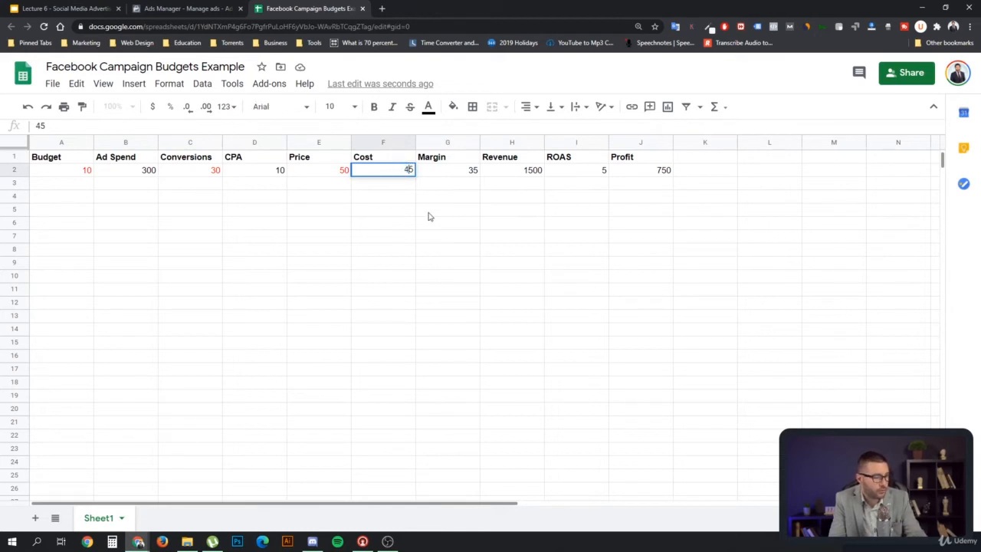
pyautogui.click(429, 214)
# Step: Compare the profit in row 2 with its ROAS, revenue, ad spend and margin
pyautogui.click(636, 171)
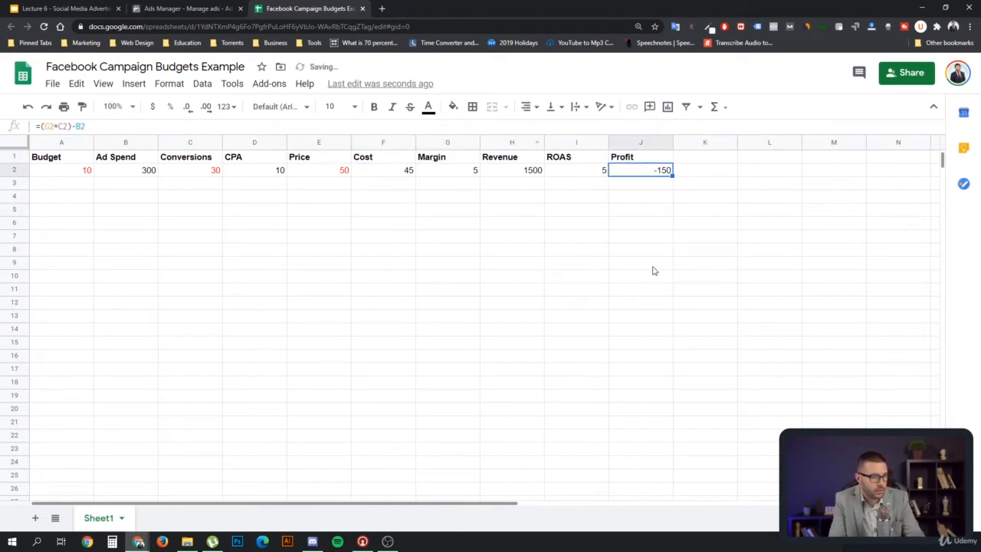
pyautogui.click(580, 176)
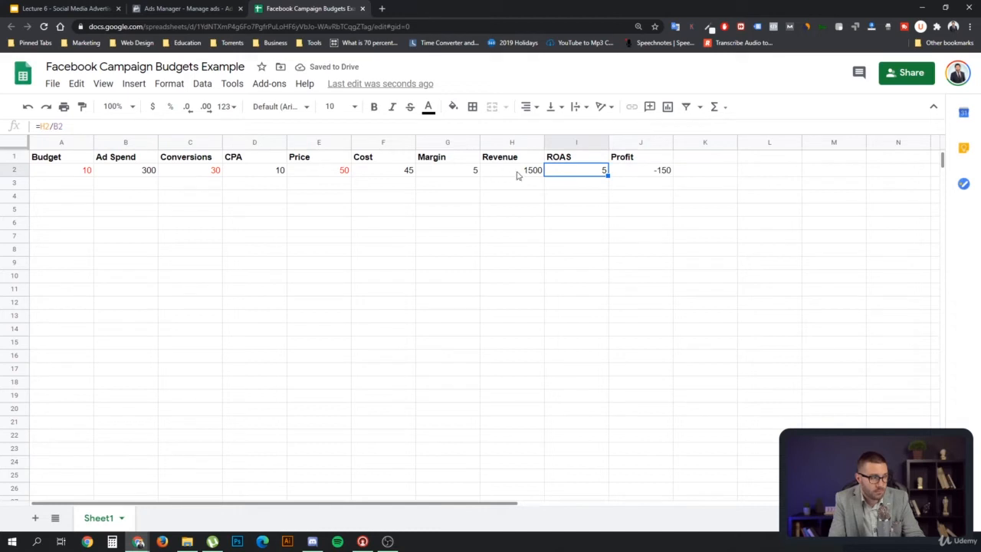
pyautogui.click(518, 173)
pyautogui.click(643, 175)
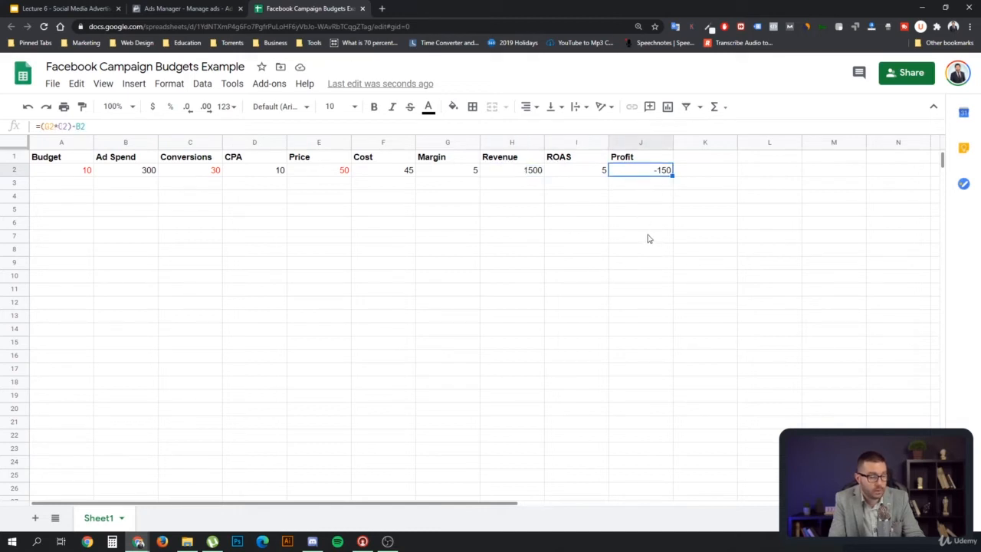
pyautogui.click(132, 173)
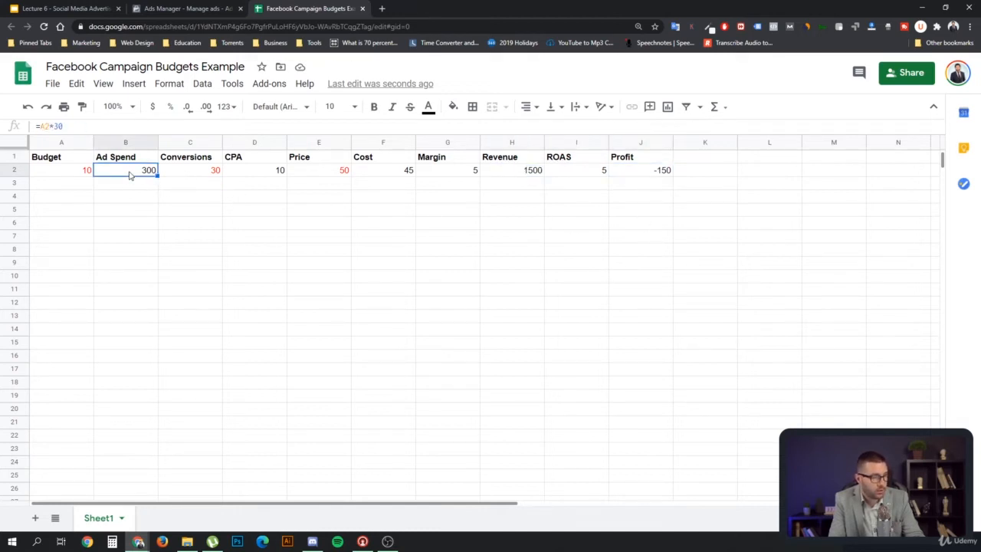
pyautogui.click(443, 173)
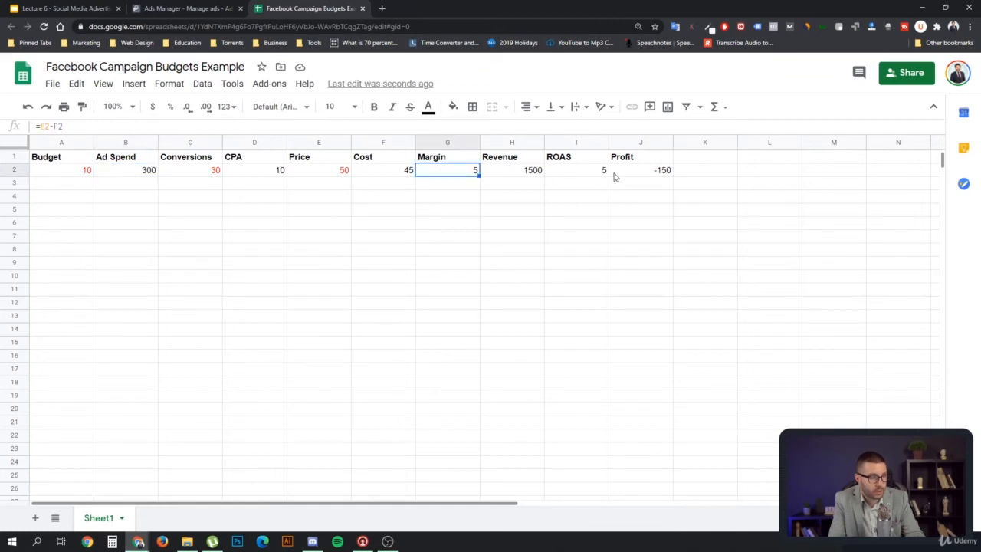
pyautogui.click(615, 176)
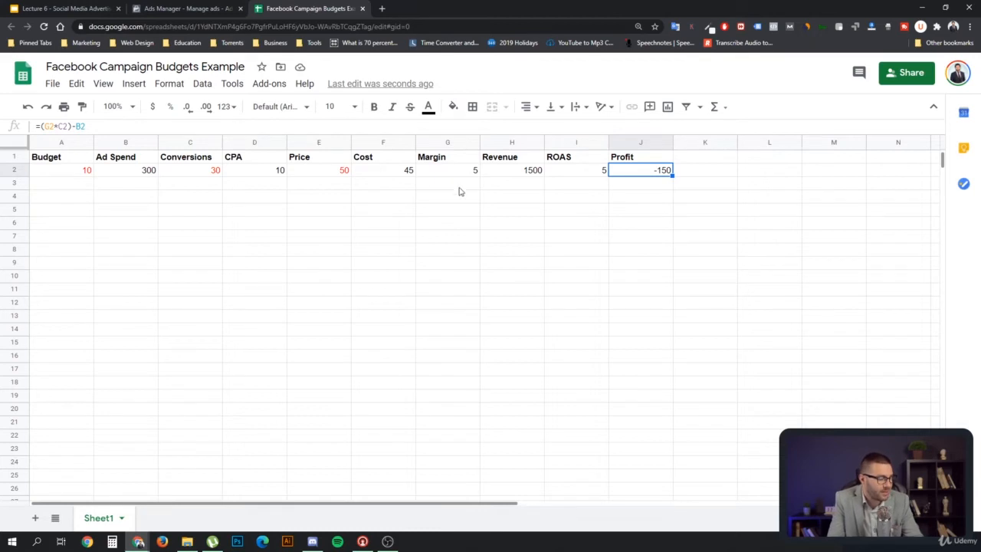
# Step: Set the product cost in row 2 back to 15
pyautogui.doubleClick(409, 171)
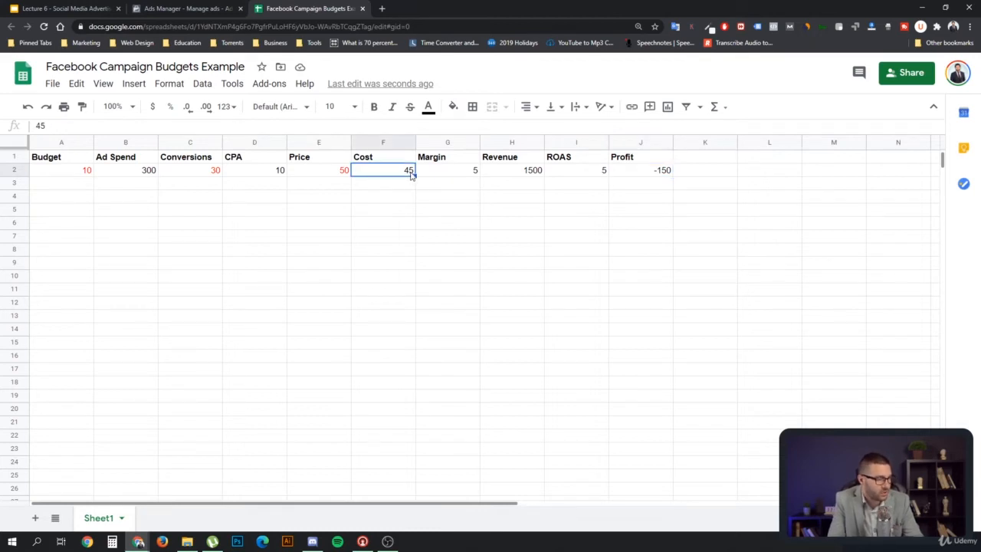
pyautogui.write('1')
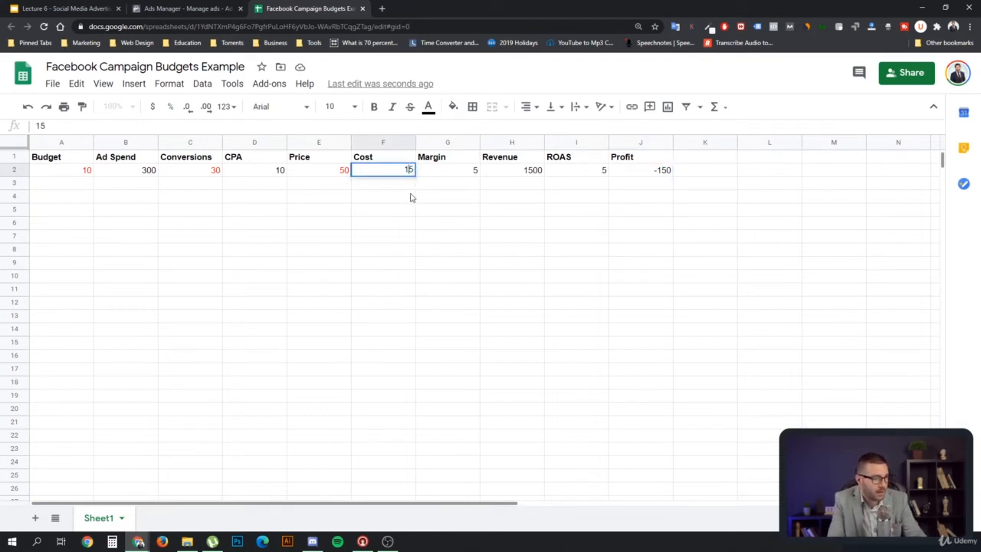
pyautogui.click(410, 197)
# Step: Duplicate the campaign row from Budget through Profit (A2:J2) into row 3
pyautogui.click(62, 185)
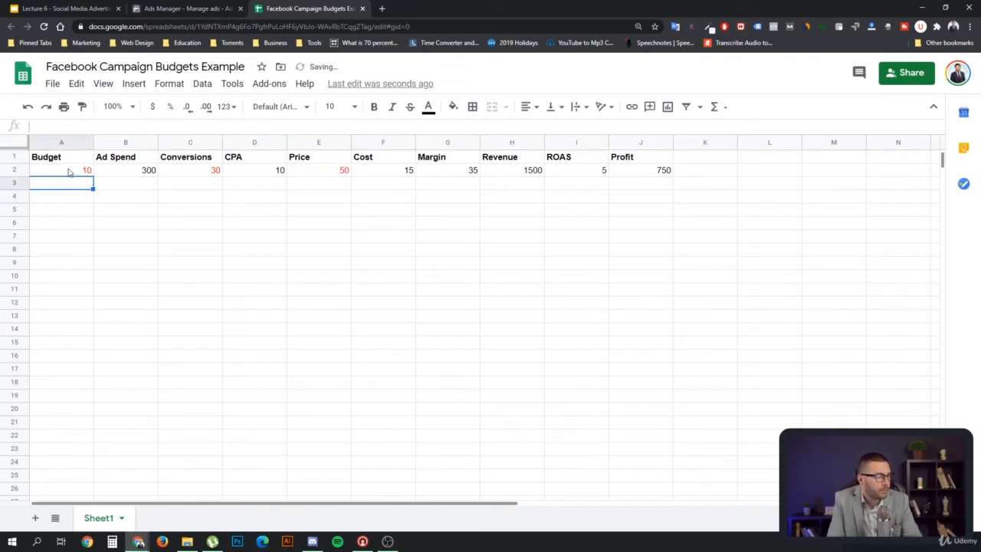
pyautogui.click(68, 172)
pyautogui.keyDown('shift'); pyautogui.click(637, 171); pyautogui.keyUp('shift')
pyautogui.hotkey('ctrl', 'c')
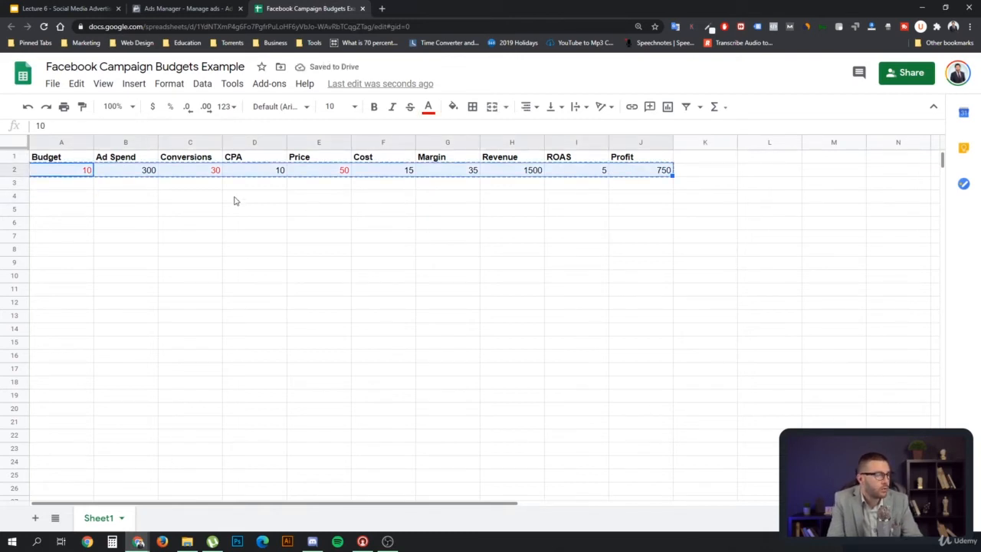
pyautogui.click(85, 188)
pyautogui.hotkey('ctrl', 'v')
# Step: Set the budget in row 3 to 20
pyautogui.click(83, 187)
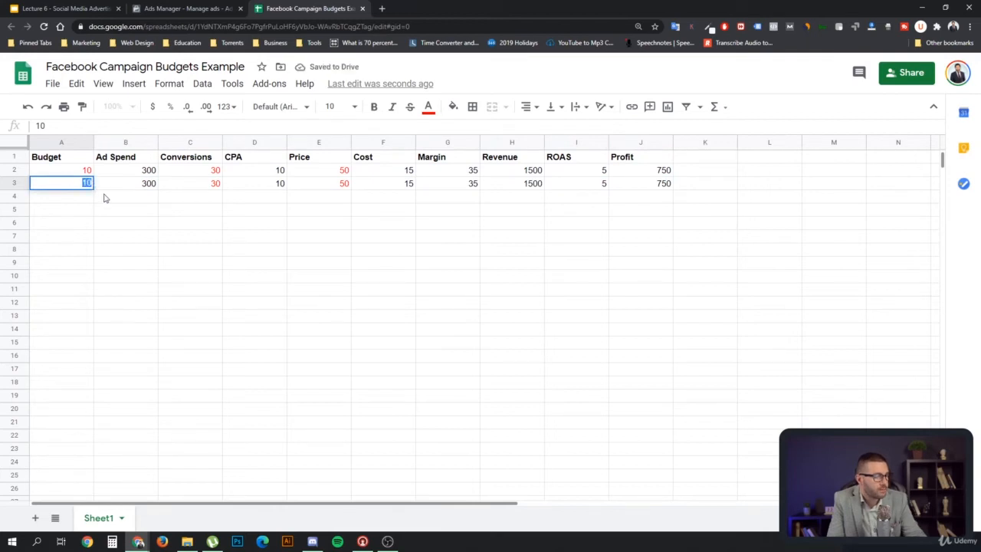
pyautogui.write('2')
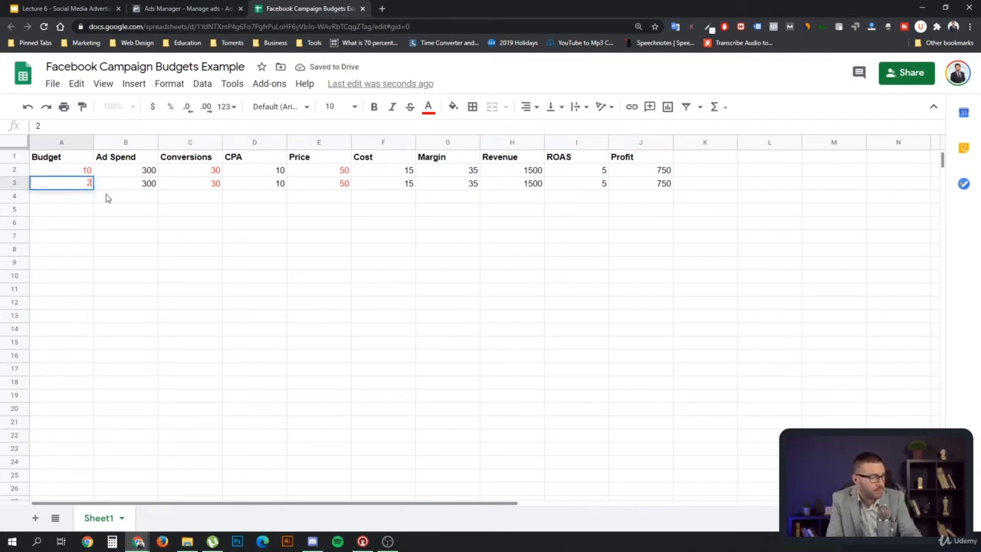
pyautogui.write('0')
pyautogui.press('Return')
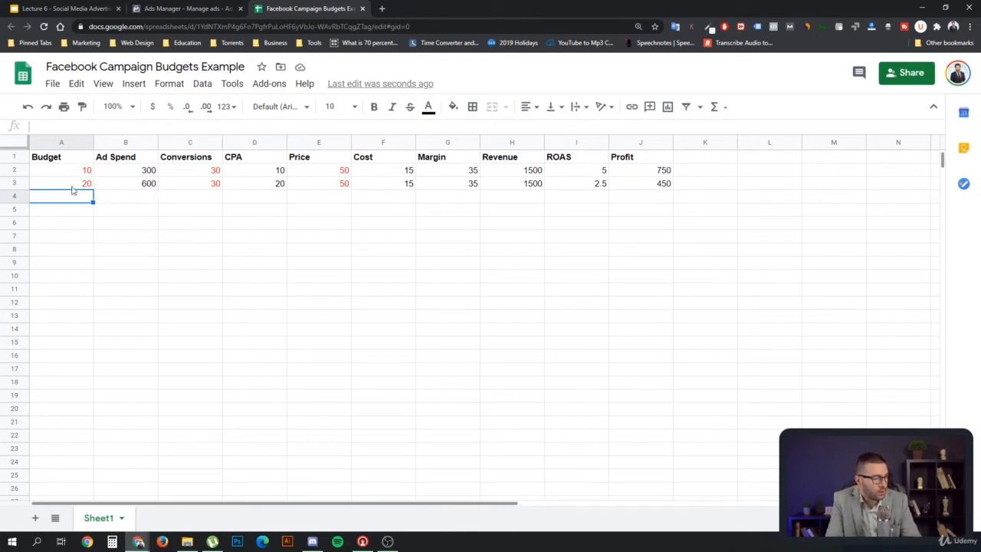
# Step: Check the ad spend formula in row 3 and set that row's conversions to 60
pyautogui.click(145, 188)
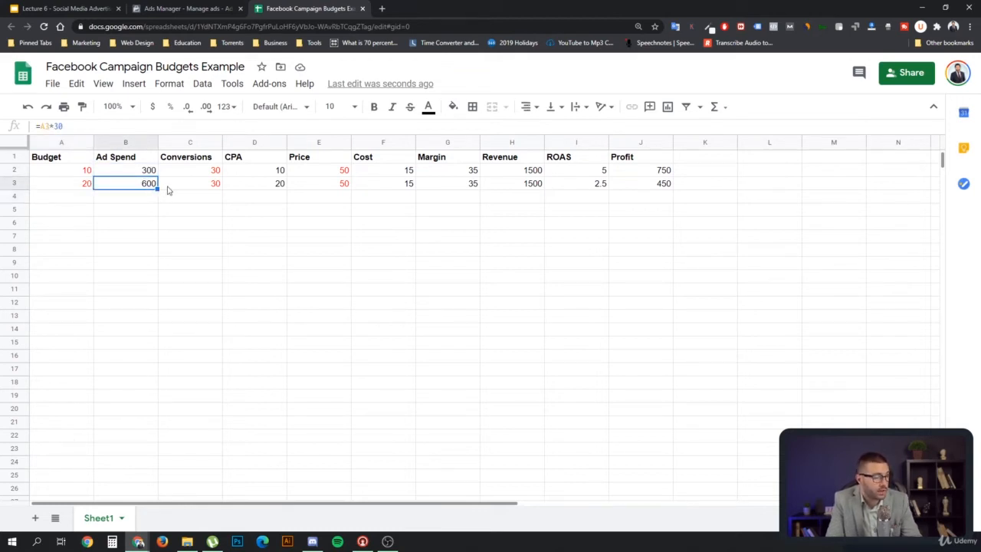
pyautogui.click(212, 190)
pyautogui.doubleClick(212, 190)
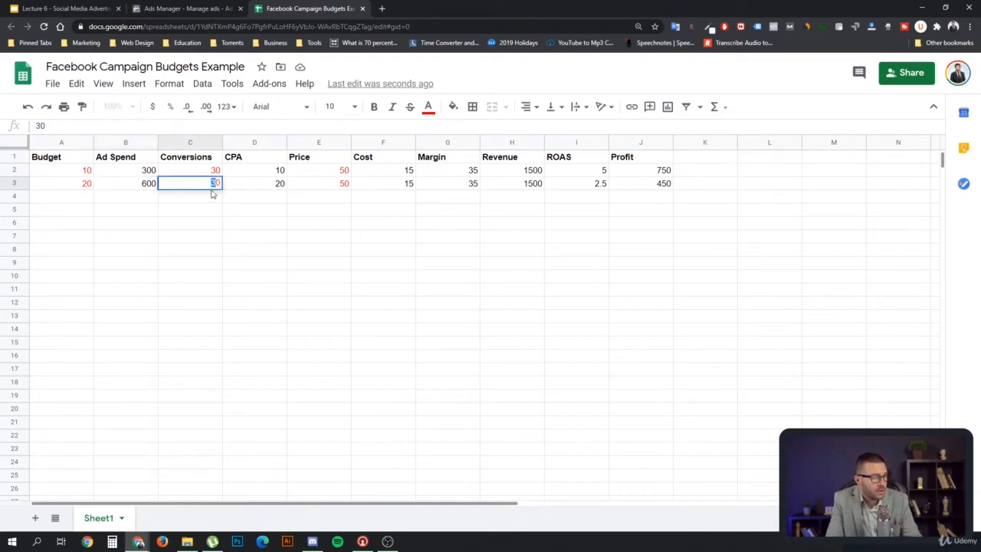
pyautogui.write('6')
pyautogui.click(213, 204)
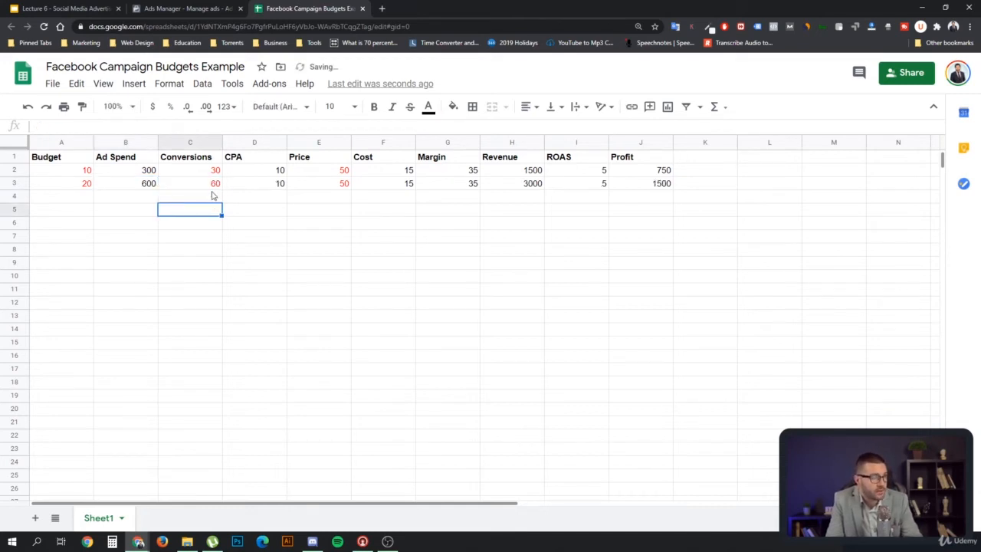
# Step: Set the conversions in row 3 to 45 and select that row's ad spend for review
pyautogui.click(323, 188)
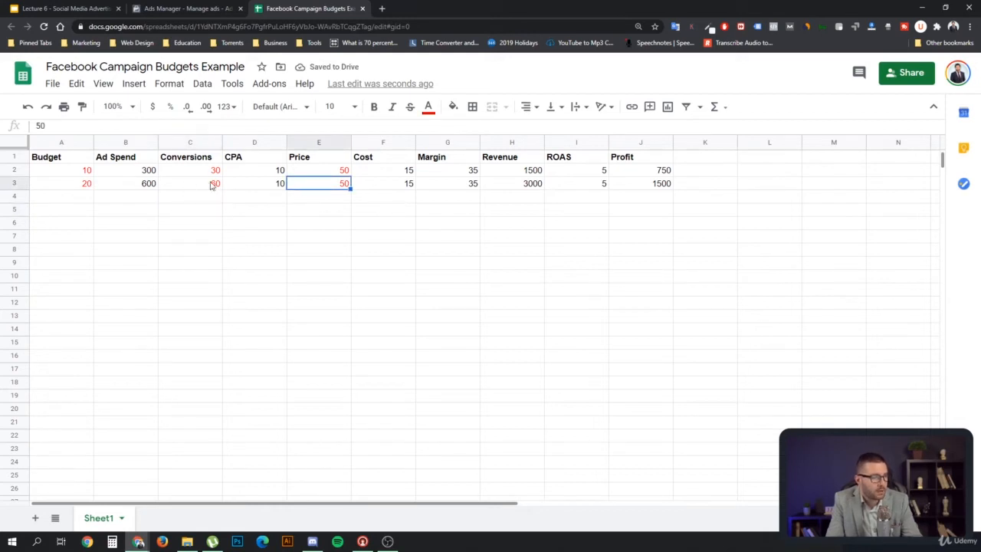
pyautogui.click(213, 185)
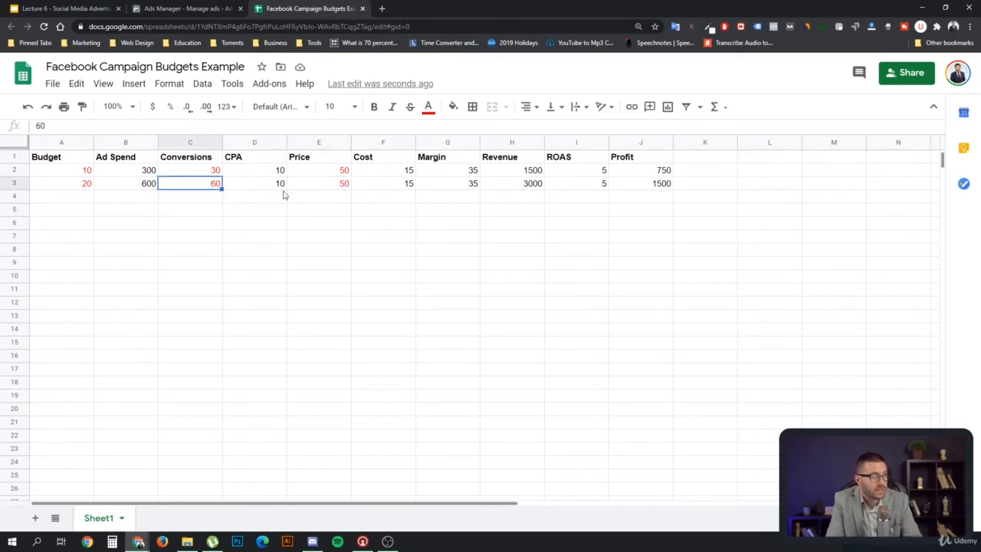
pyautogui.doubleClick(212, 183)
pyautogui.moveTo(212, 184); pyautogui.dragTo(221, 187)
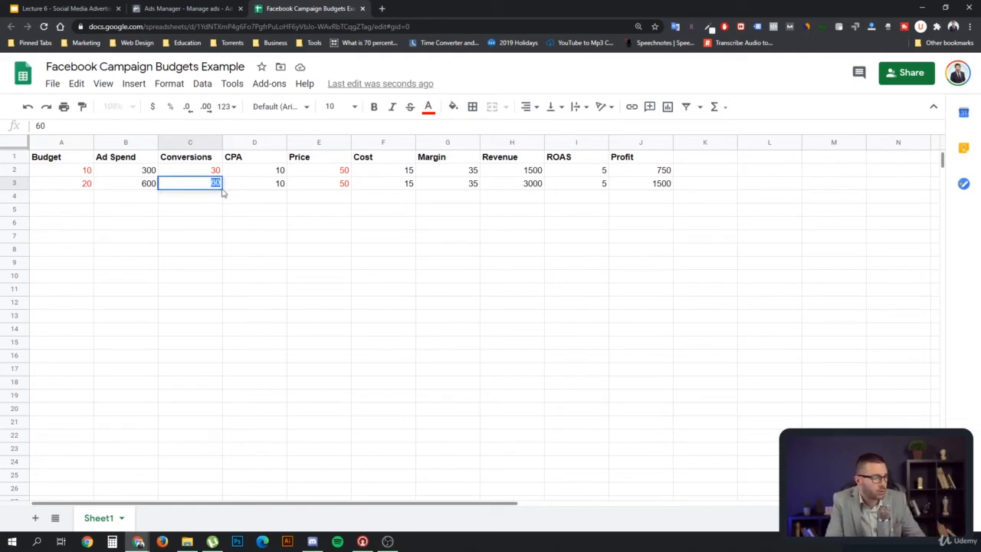
pyautogui.write('4')
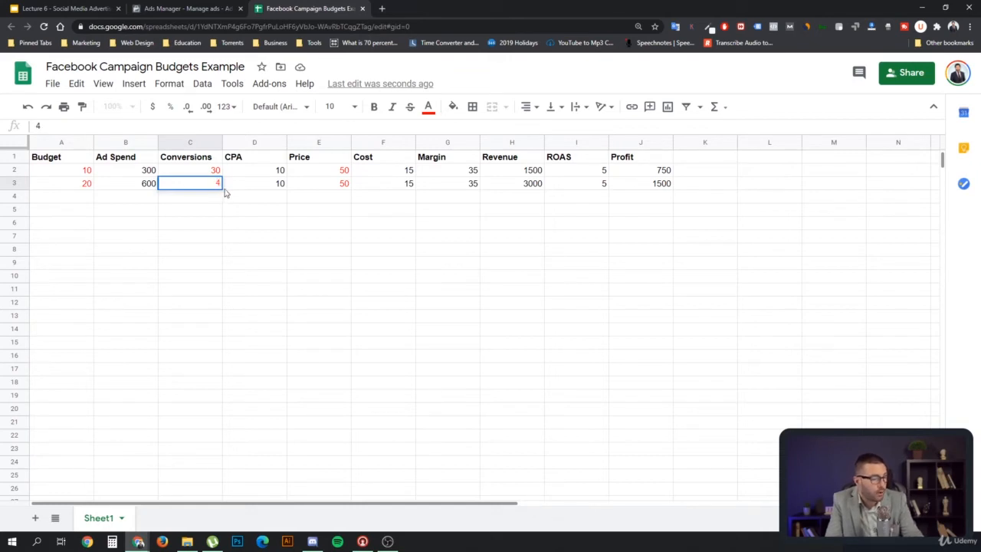
pyautogui.write('5')
pyautogui.click(238, 199)
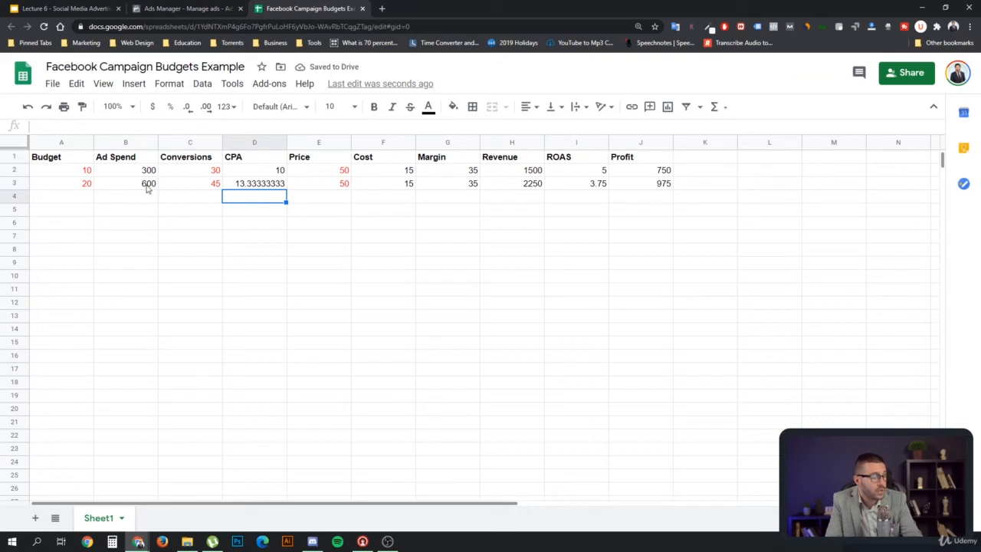
pyautogui.click(148, 187)
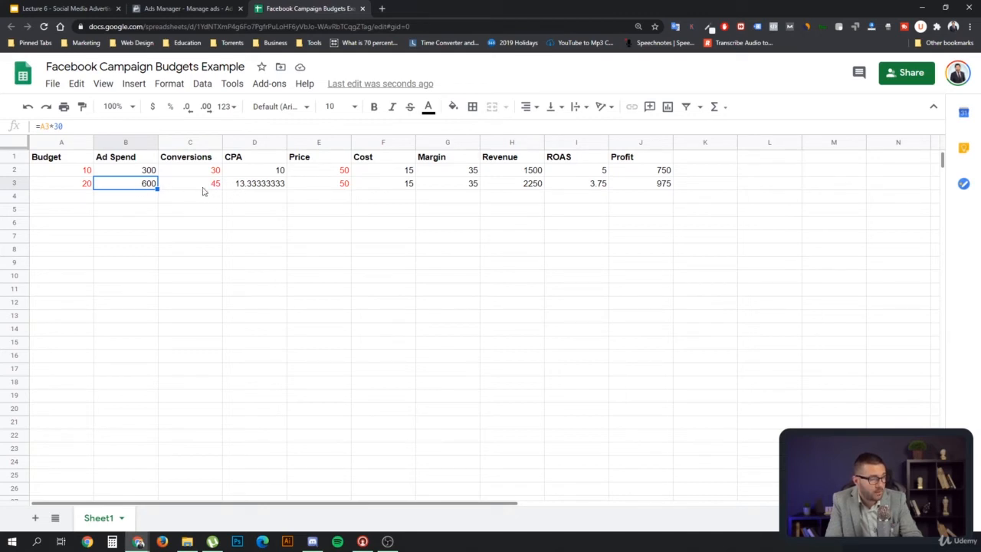
# Step: Review the conversions, CPA and profit in row 3, and duplicate that row from Budget through Profit (A3:J3) into row 4
pyautogui.click(175, 185)
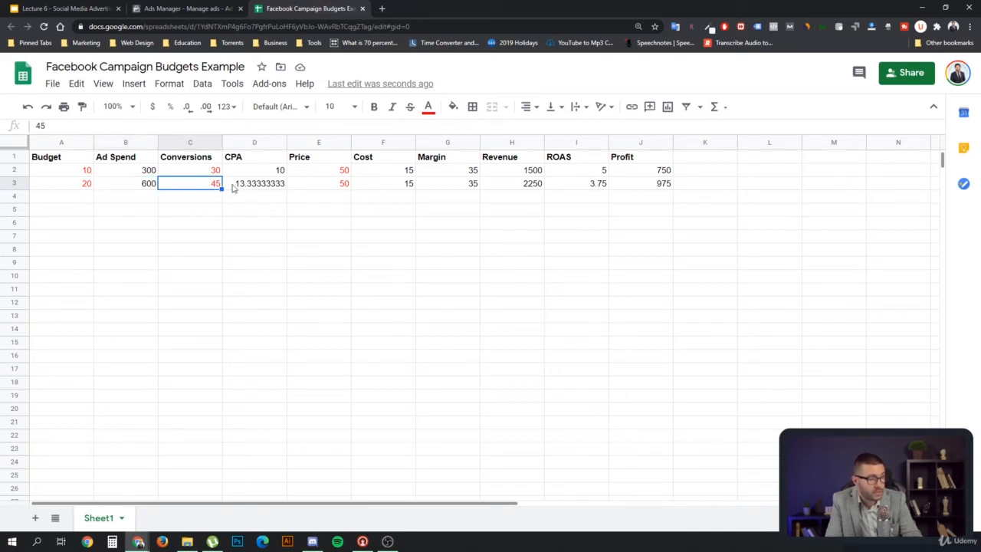
pyautogui.click(253, 186)
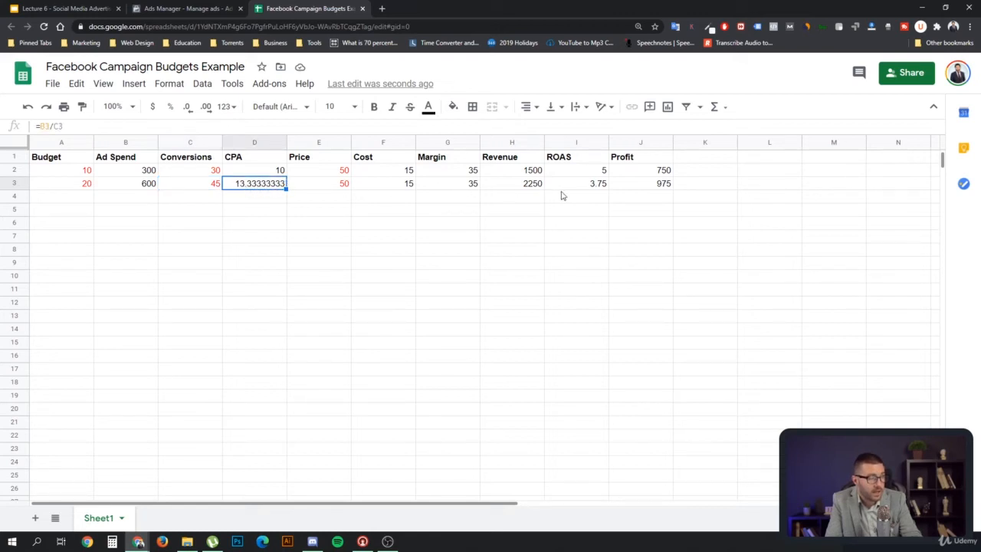
pyautogui.click(642, 187)
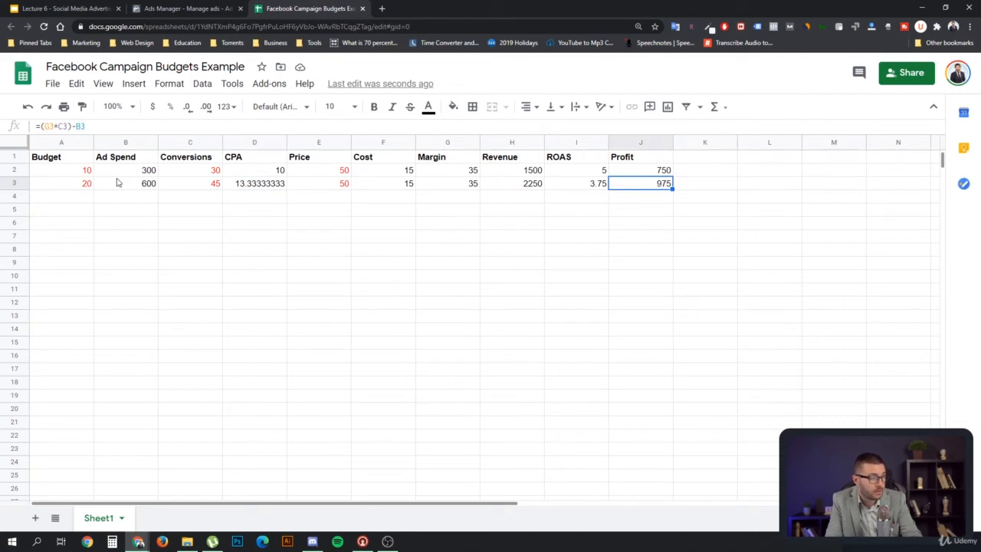
pyautogui.click(86, 185)
pyautogui.keyDown('shift'); pyautogui.click(661, 184); pyautogui.keyUp('shift')
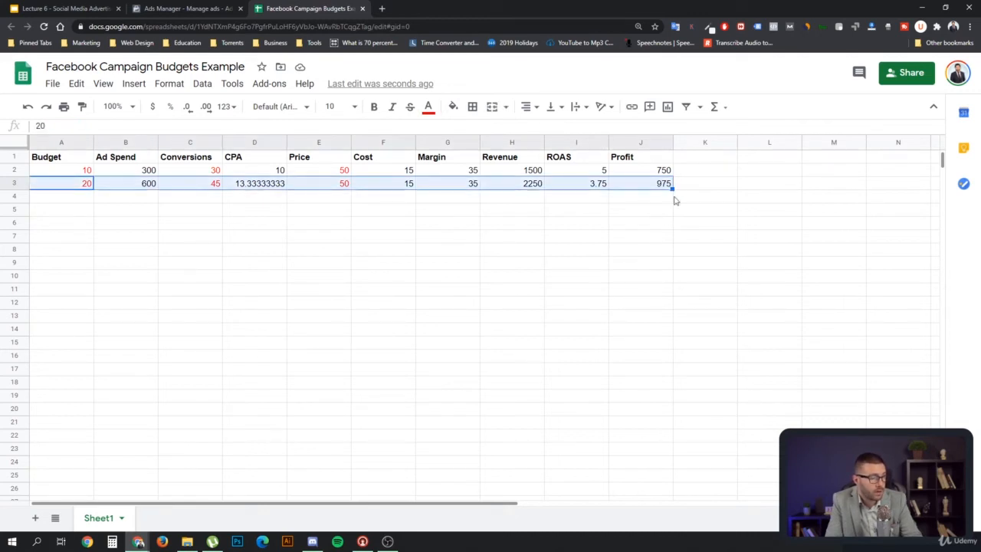
pyautogui.hotkey('ctrl', 'c')
pyautogui.click(79, 200)
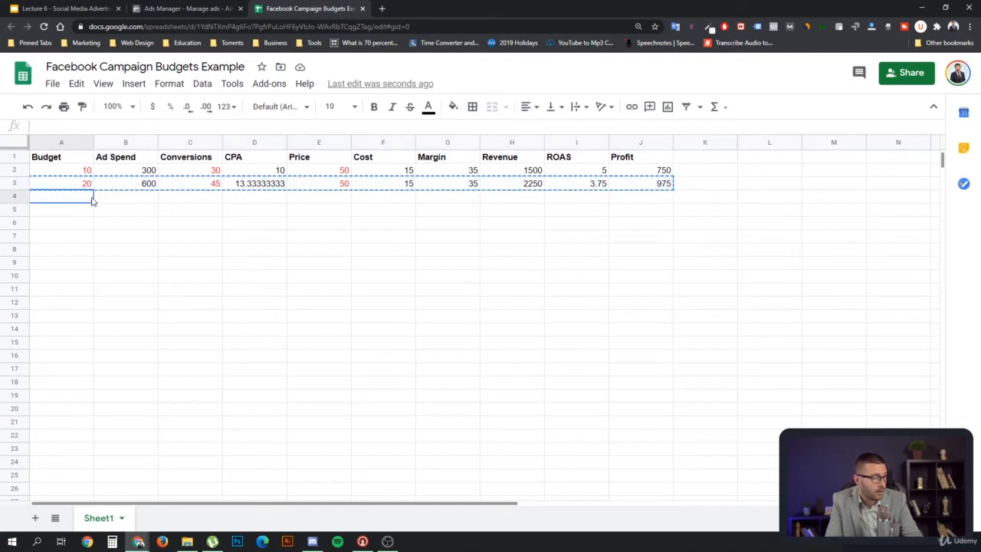
pyautogui.hotkey('ctrl', 'v')
# Step: Set the budget in row 4 to 30
pyautogui.click(83, 201)
pyautogui.write('30')
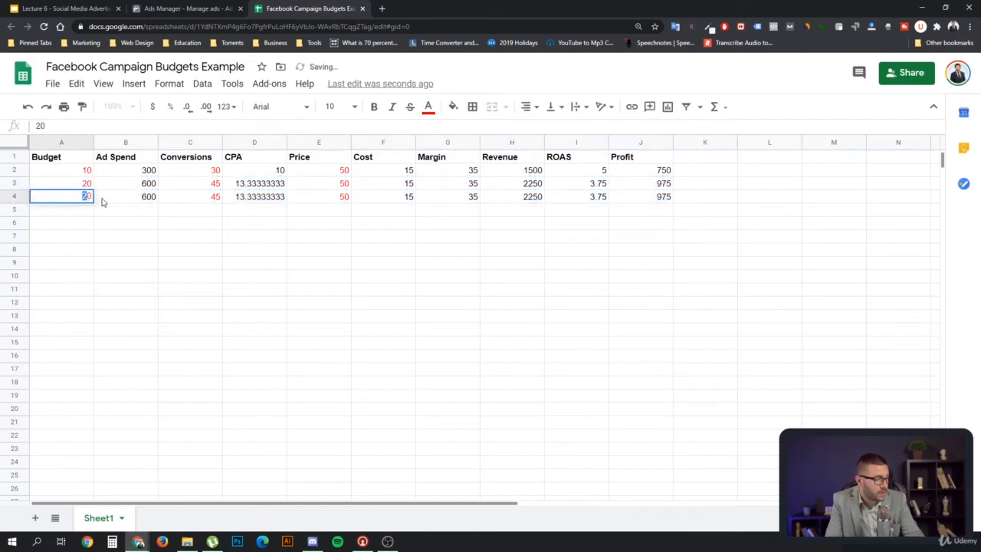
pyautogui.click(129, 208)
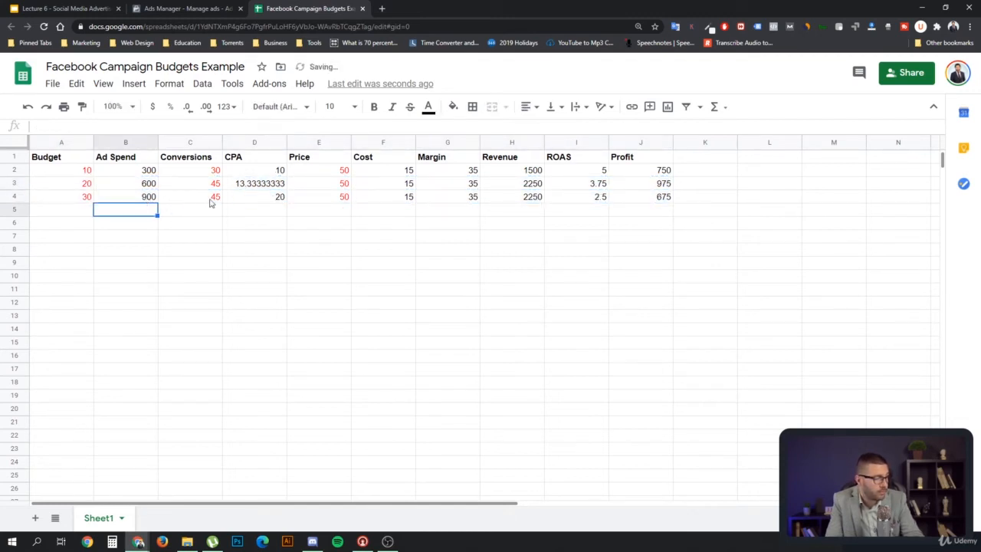
# Step: Set the conversions in row 4 to 55 and check that row's CPA and profit
pyautogui.click(212, 197)
pyautogui.doubleClick(214, 196)
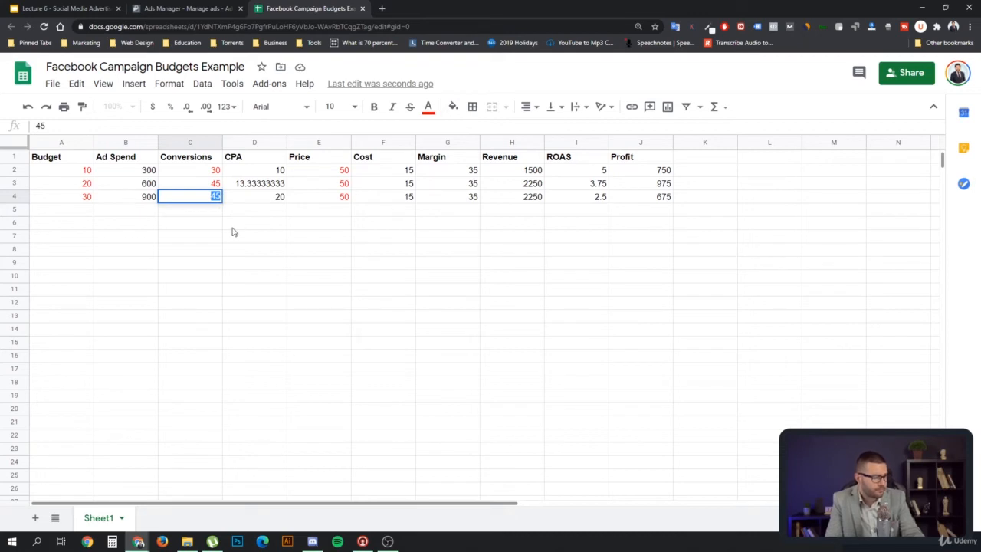
pyautogui.write('55')
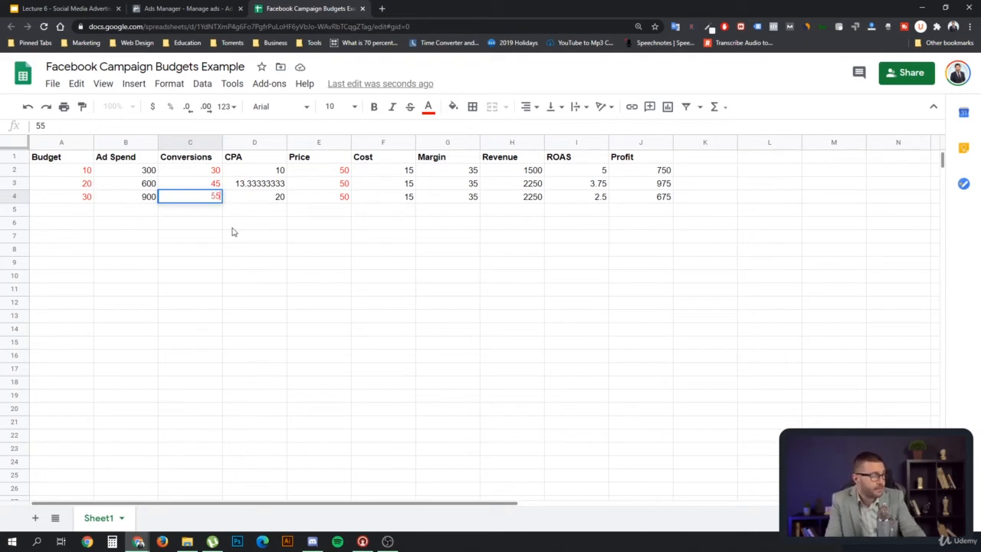
pyautogui.click(233, 228)
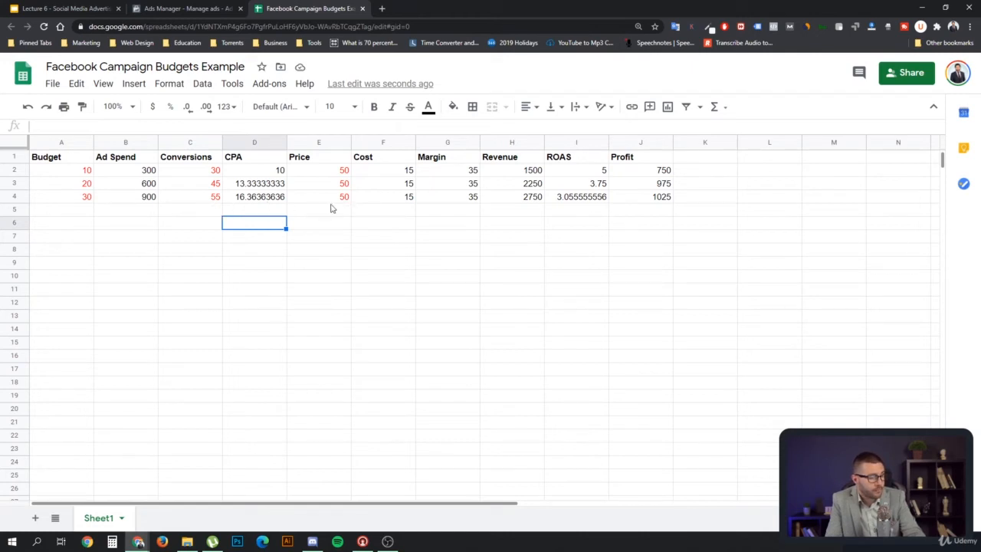
pyautogui.click(246, 204)
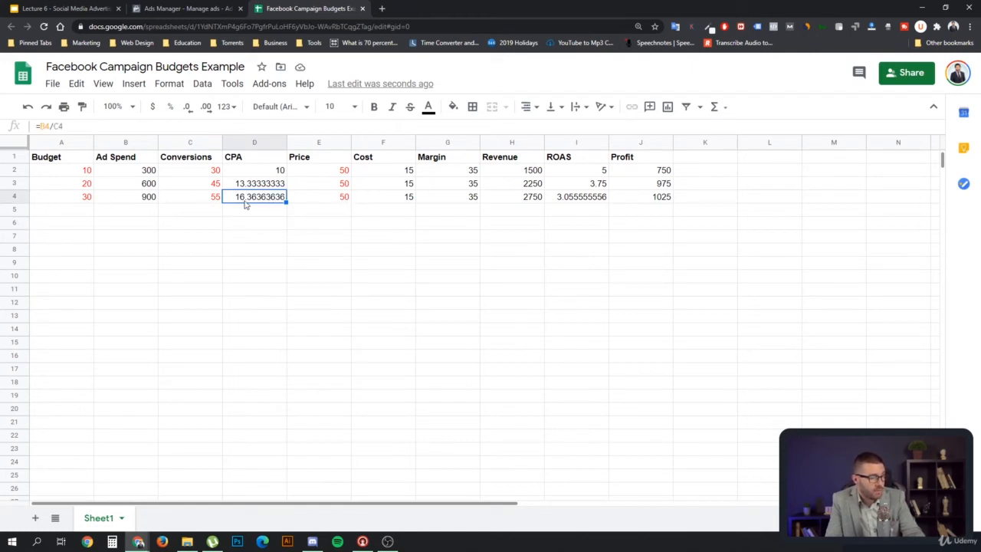
pyautogui.click(659, 201)
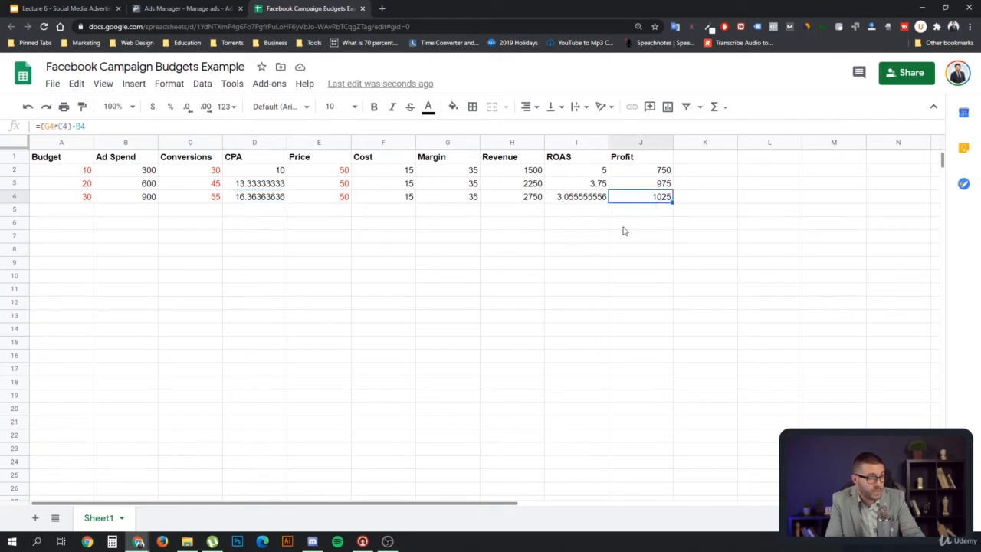
# Step: Duplicate row 4 from Budget through Profit (A4:J4) into row 5
pyautogui.moveTo(65, 199); pyautogui.dragTo(646, 202)
pyautogui.hotkey('ctrl', 'c')
pyautogui.click(82, 210)
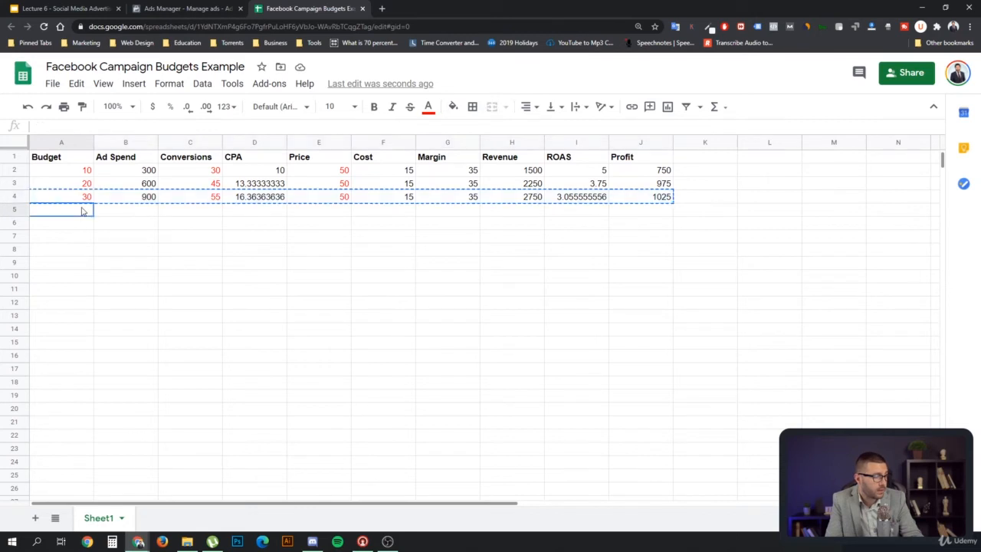
pyautogui.doubleClick(84, 209)
pyautogui.click(101, 221)
pyautogui.click(79, 211)
pyautogui.hotkey('ctrl', 'v')
pyautogui.click(152, 213)
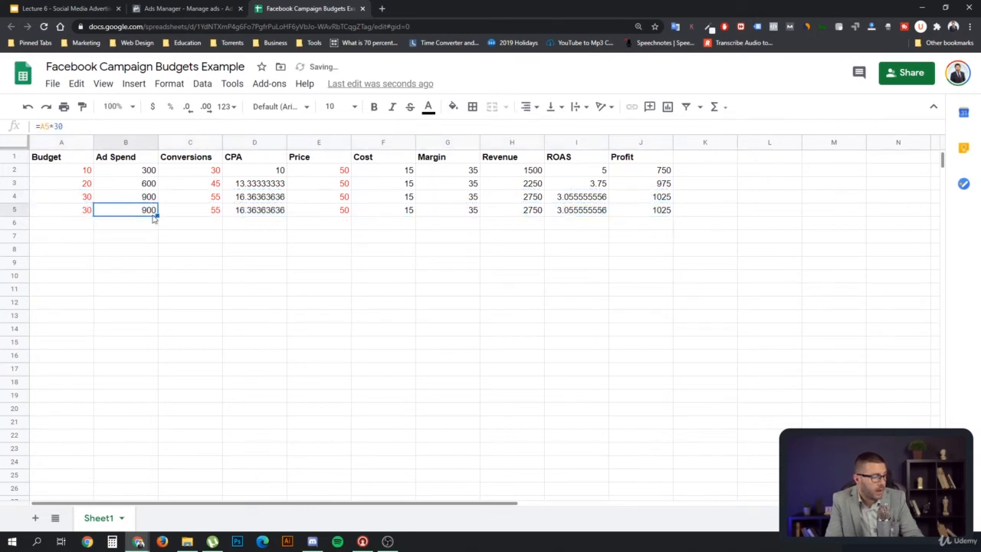
# Step: Set the conversions in row 5 to 62 and check that row's CPA
pyautogui.click(213, 215)
pyautogui.doubleClick(214, 214)
pyautogui.doubleClick(216, 214)
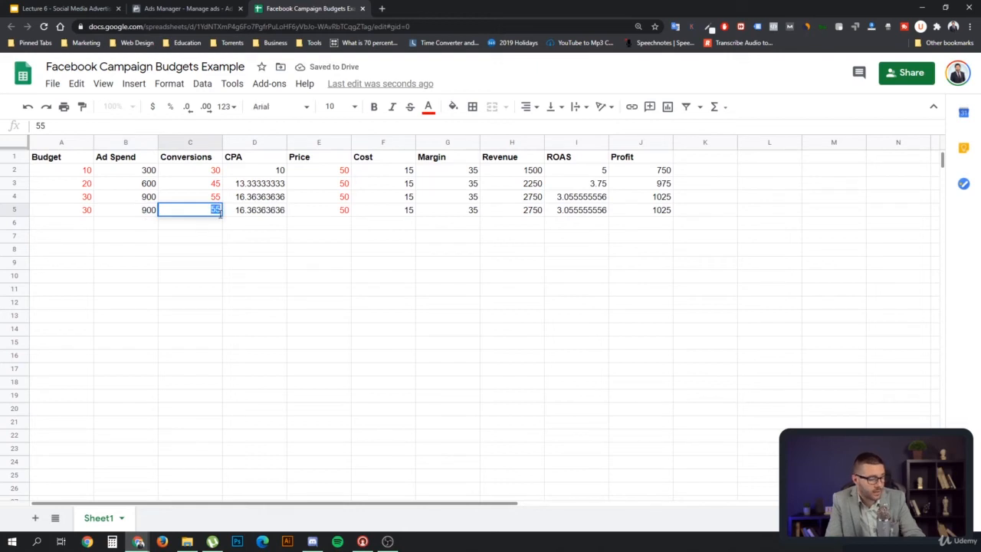
pyautogui.write('62')
pyautogui.click(257, 239)
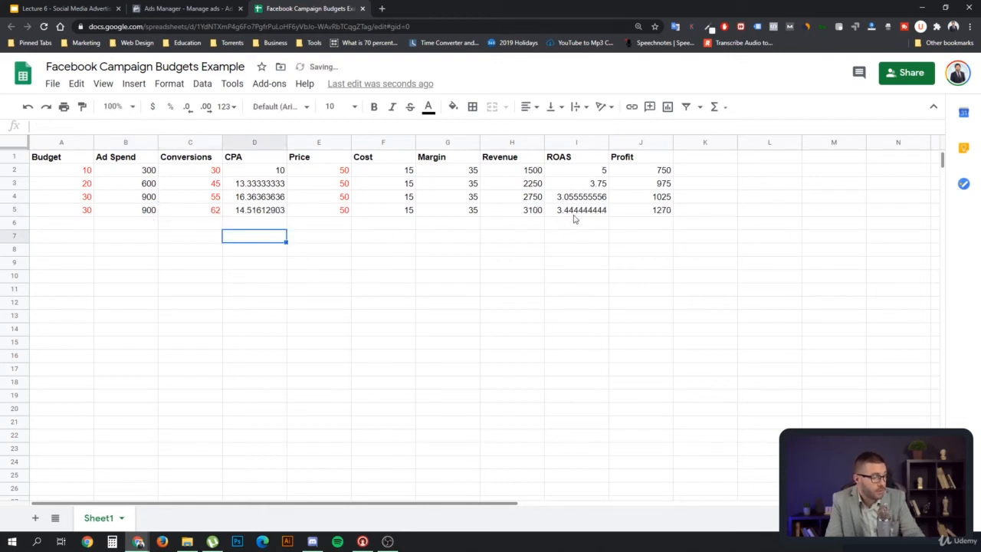
pyautogui.click(253, 216)
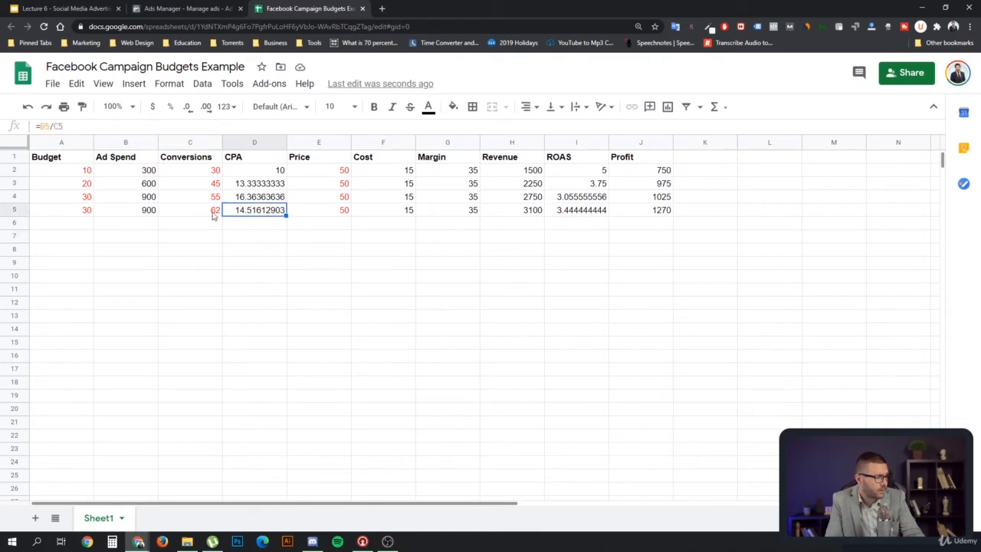
# Step: Set the budget in row 5 to 40
pyautogui.click(88, 215)
pyautogui.doubleClick(84, 210)
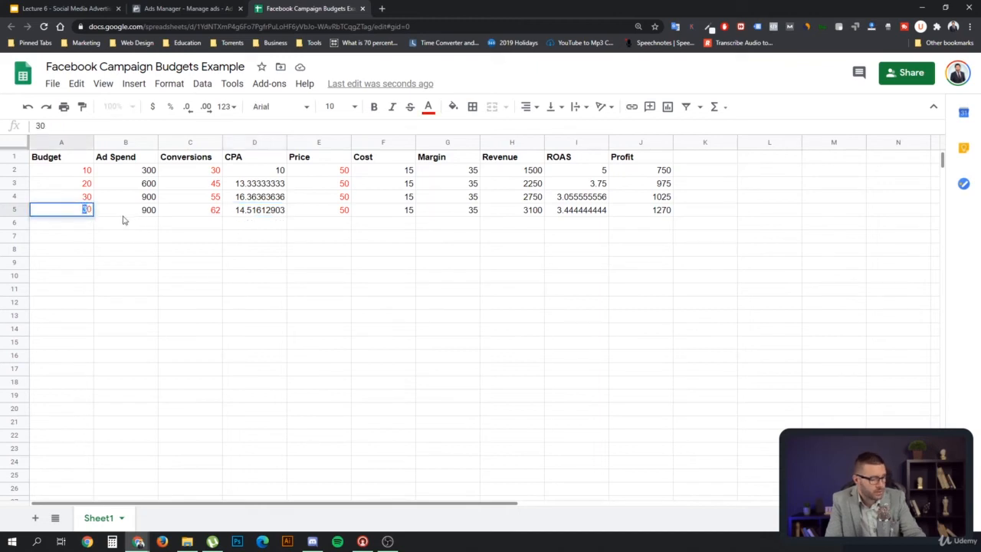
pyautogui.write('40')
pyautogui.click(137, 238)
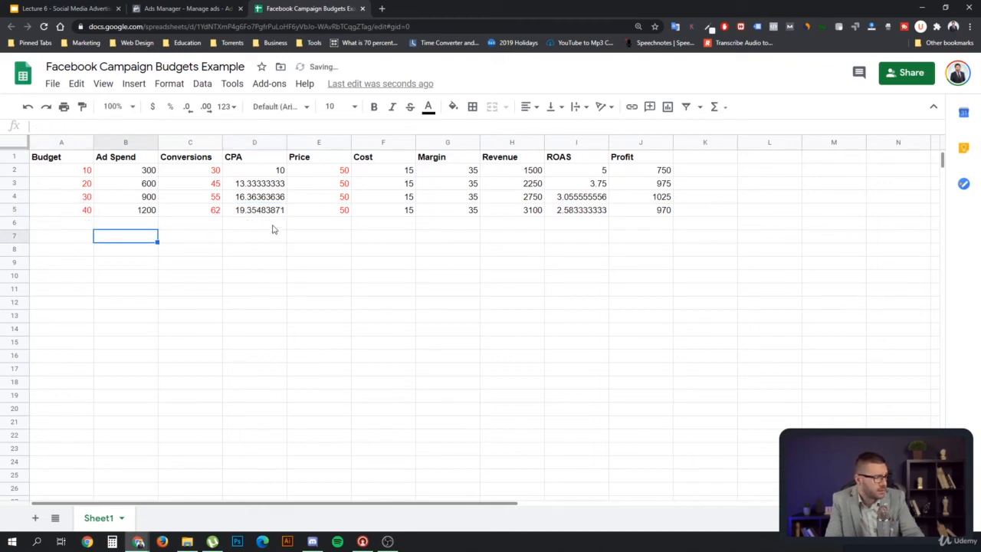
# Step: Compare profit and CPA between rows 4 and 5, and review the full set of campaign rows (A2:J5)
pyautogui.click(652, 215)
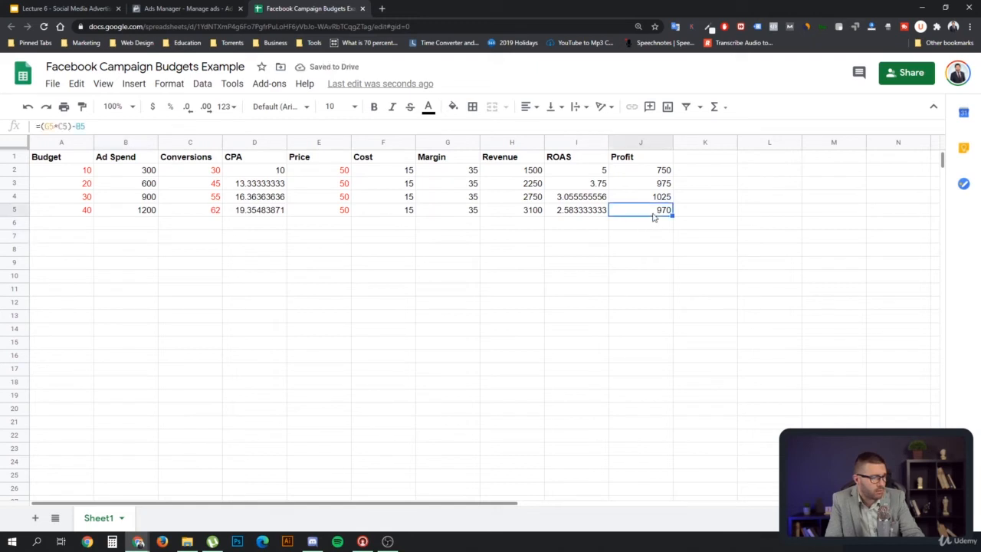
pyautogui.click(653, 200)
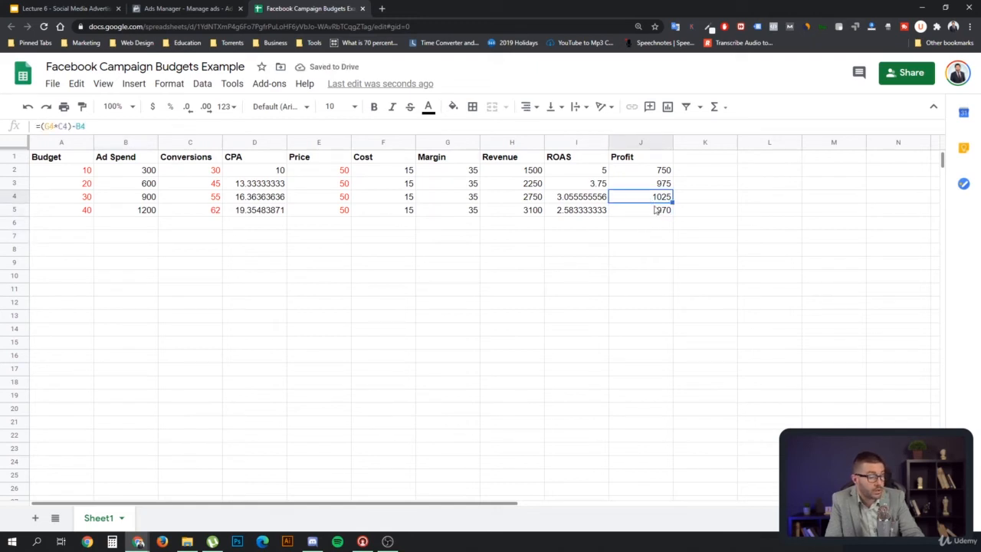
pyautogui.click(239, 216)
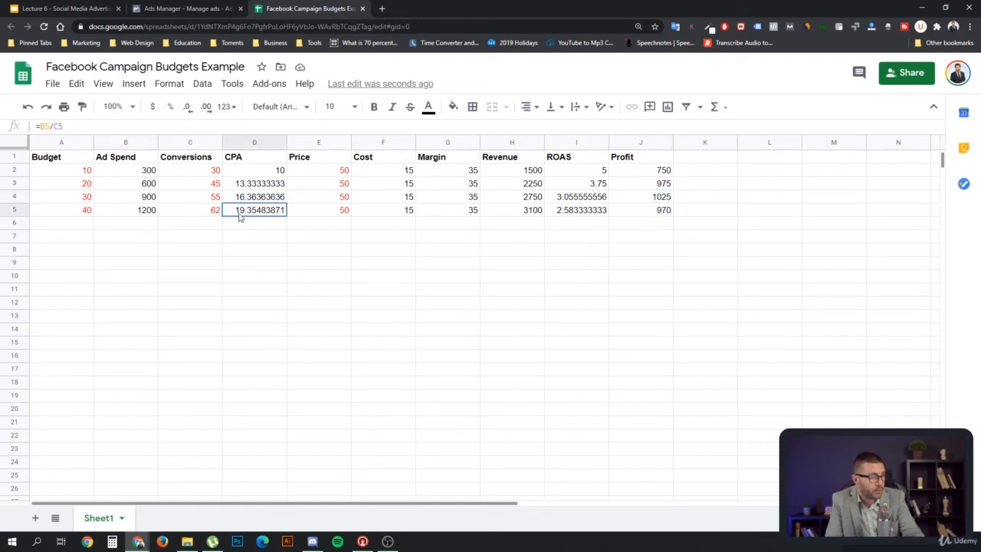
pyautogui.click(253, 199)
pyautogui.click(251, 213)
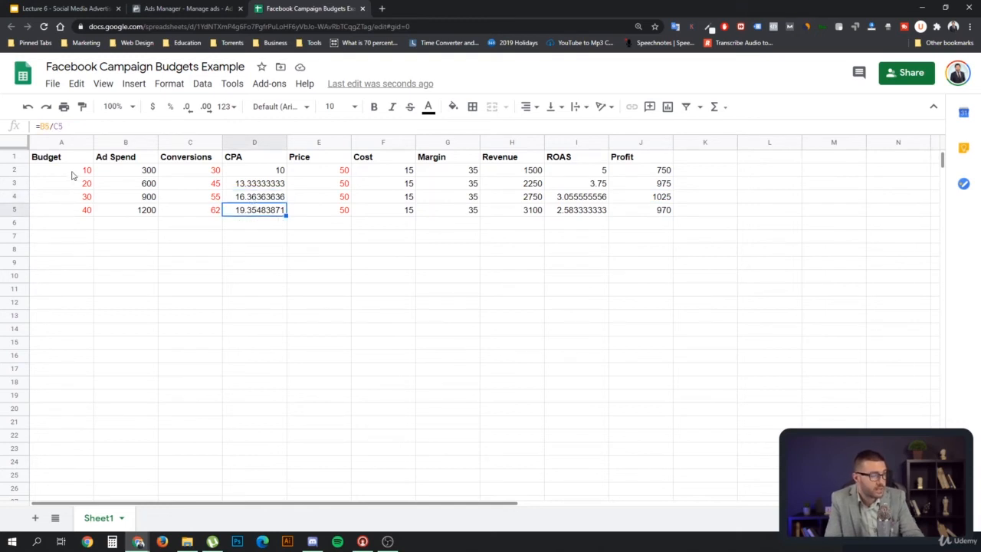
pyautogui.moveTo(74, 171); pyautogui.dragTo(627, 215)
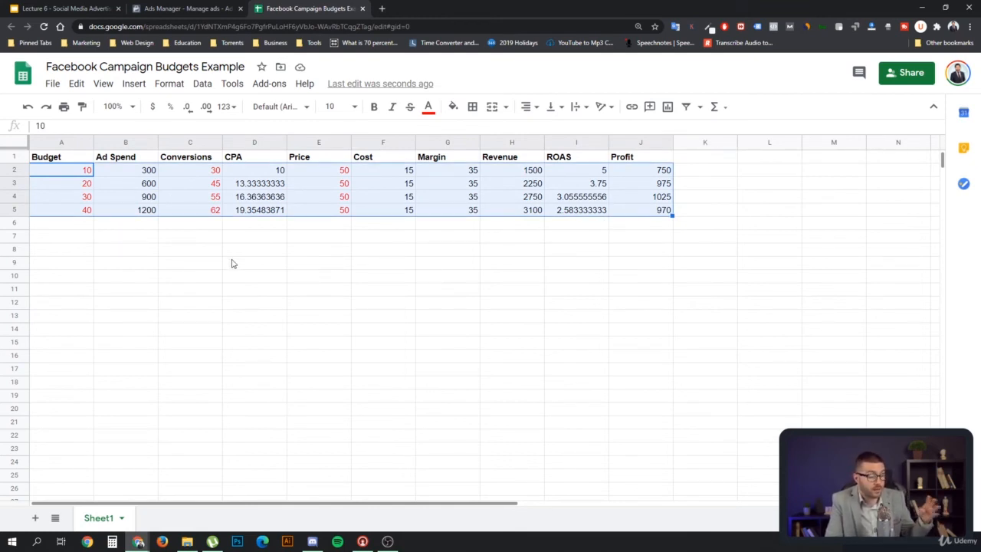
pyautogui.click(141, 267)
# Step: Examine the budgets in A2:A5 and compare ad spend with profit across rows 3 to 5 to find the most profitable budget
pyautogui.moveTo(77, 172); pyautogui.dragTo(79, 209)
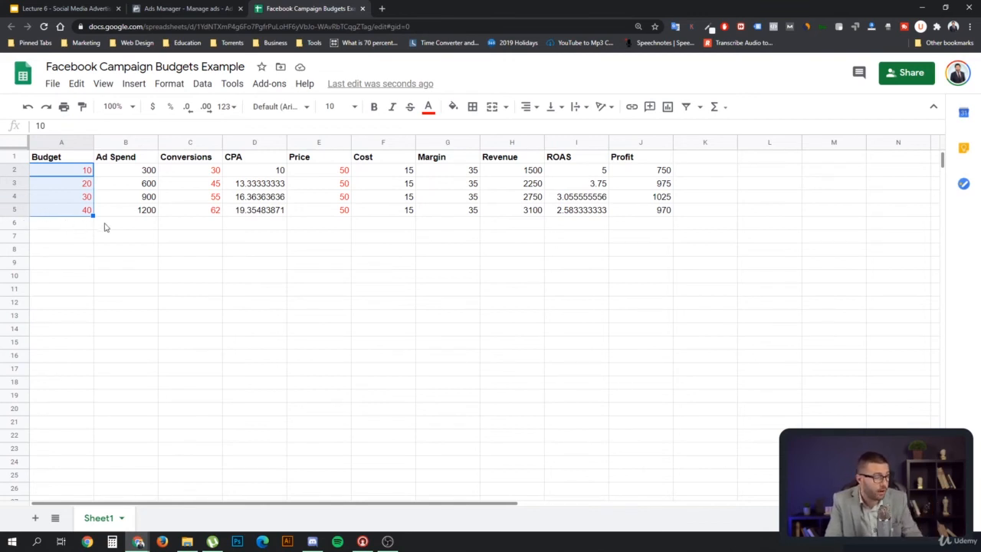
pyautogui.click(652, 212)
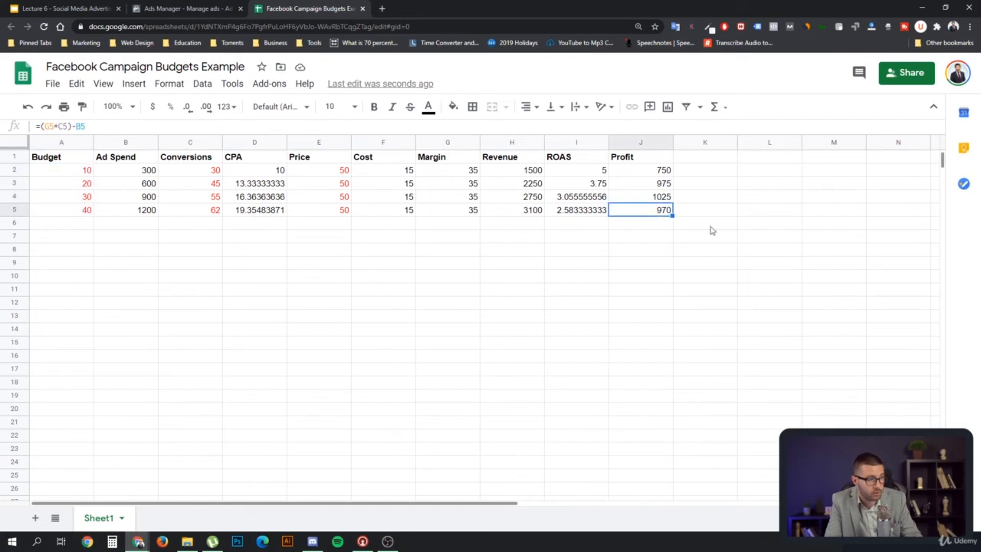
pyautogui.moveTo(86, 214); pyautogui.dragTo(636, 225)
pyautogui.click(137, 213)
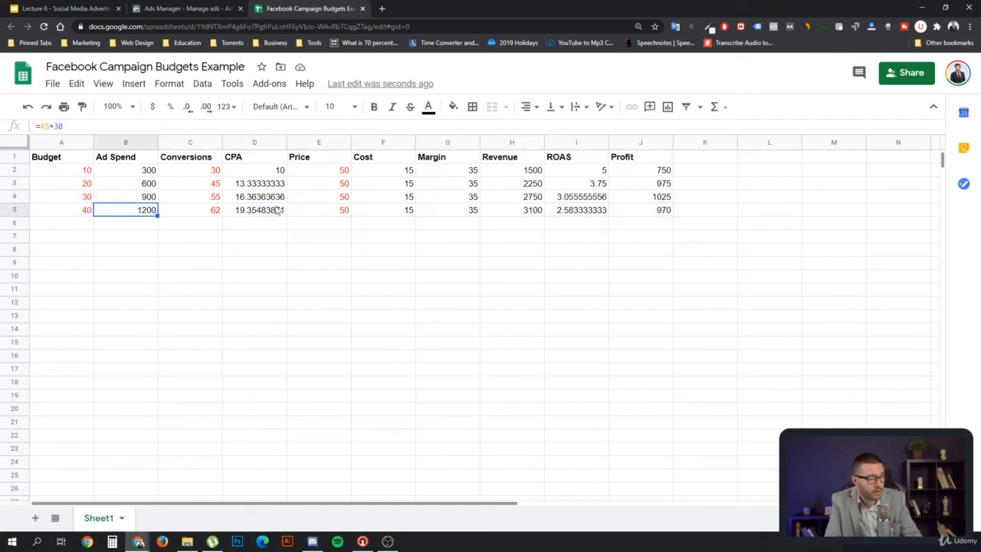
pyautogui.click(664, 215)
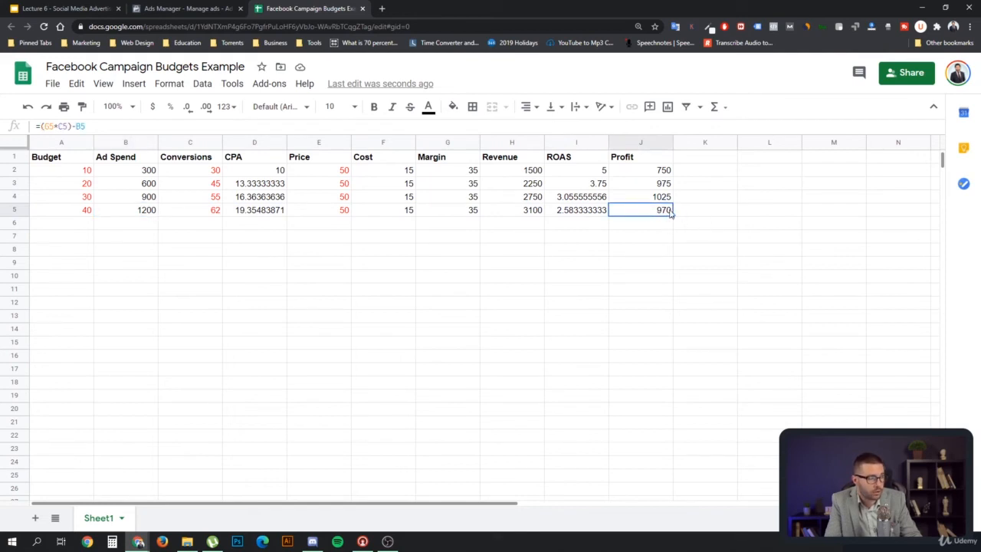
pyautogui.click(146, 185)
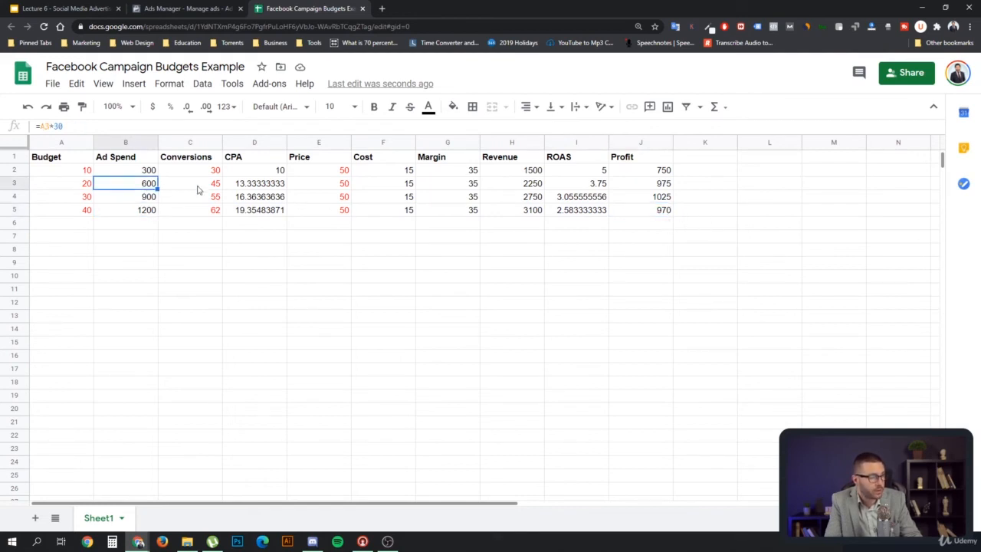
pyautogui.click(662, 185)
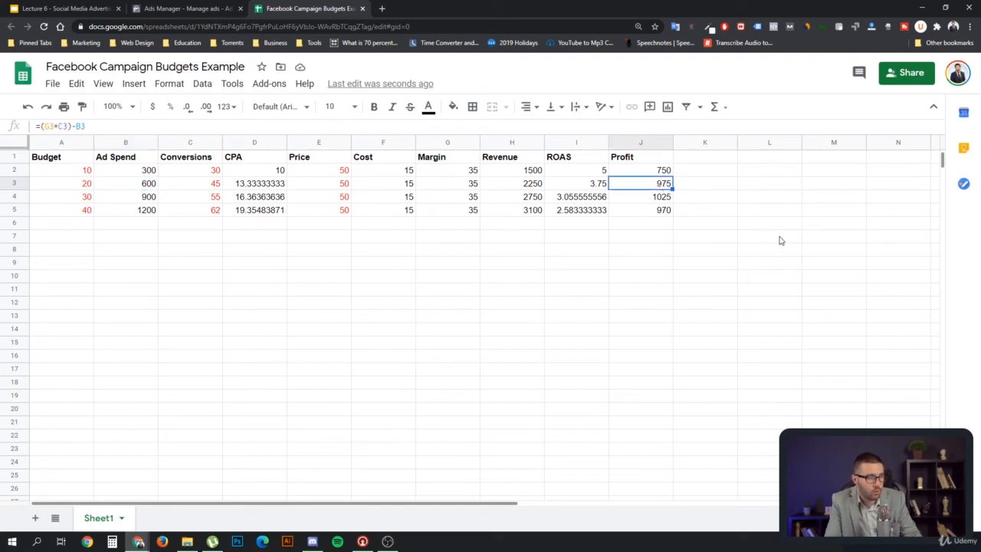
pyautogui.click(668, 200)
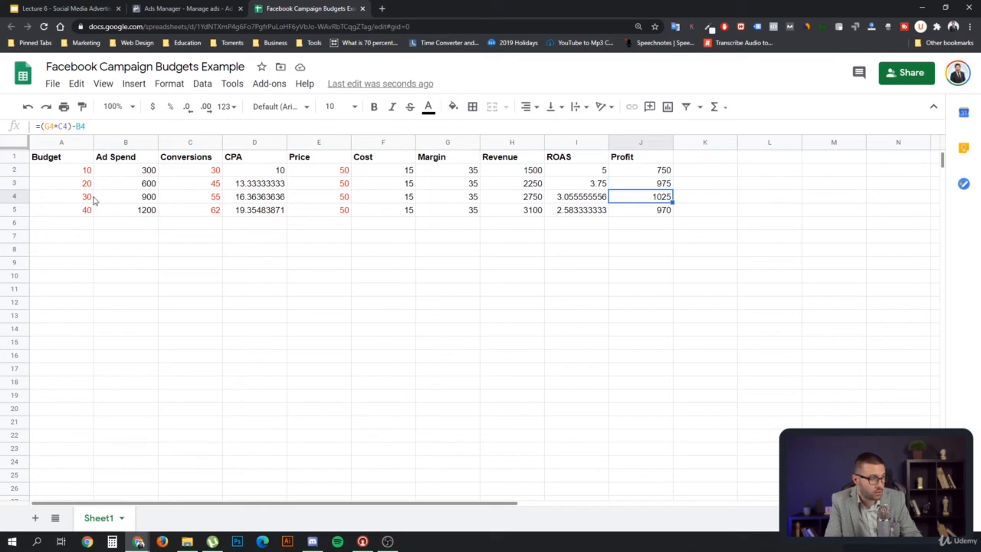
pyautogui.moveTo(75, 201); pyautogui.dragTo(667, 197)
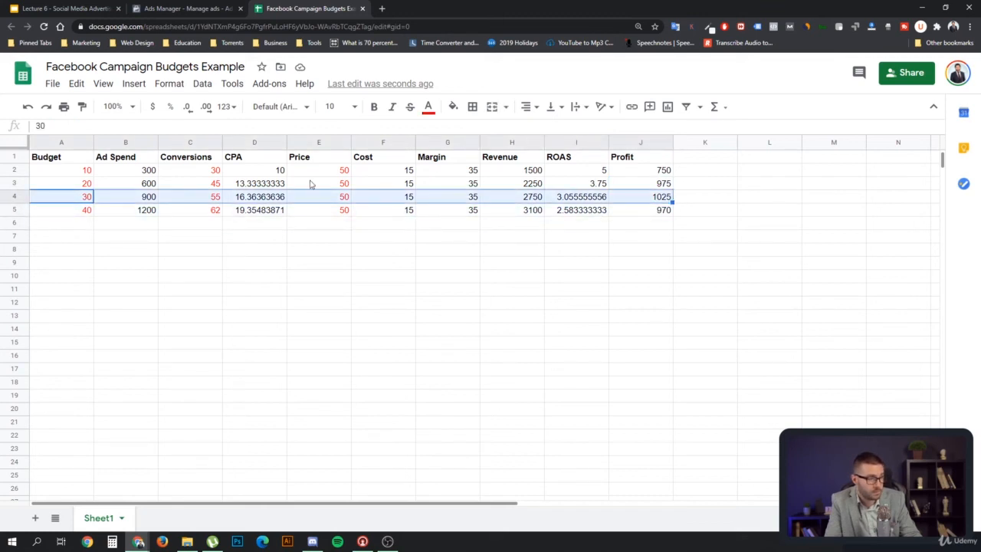
pyautogui.moveTo(40, 186); pyautogui.dragTo(672, 197)
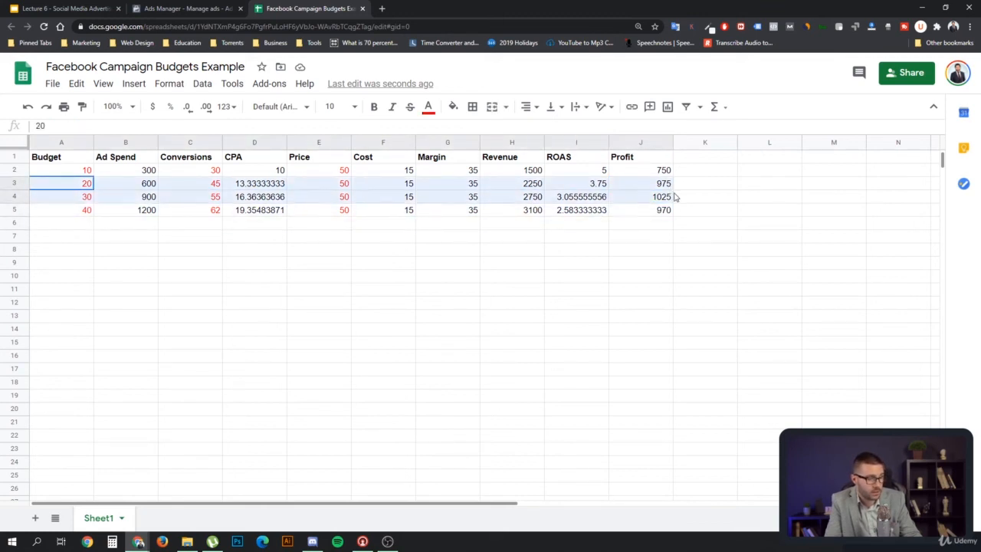
pyautogui.click(89, 201)
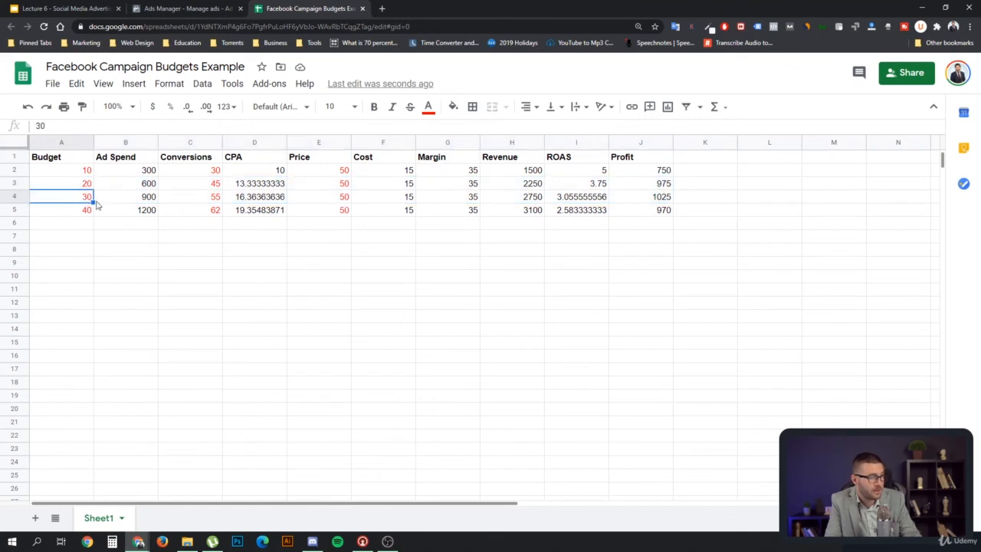
pyautogui.click(663, 198)
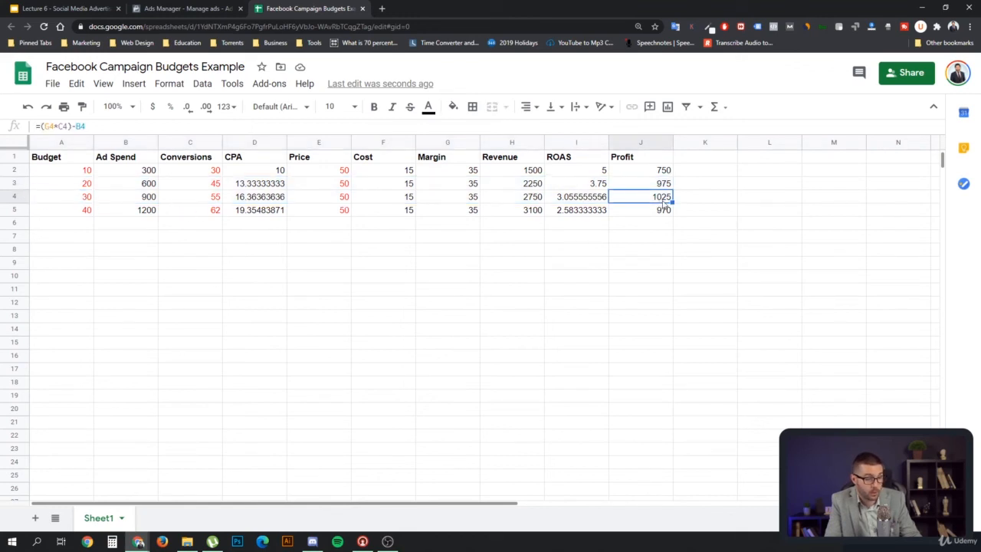
# Step: Examine the budgets in A2:A5 and compare row 5's conversions, CPA, ROAS and profit
pyautogui.click(220, 210)
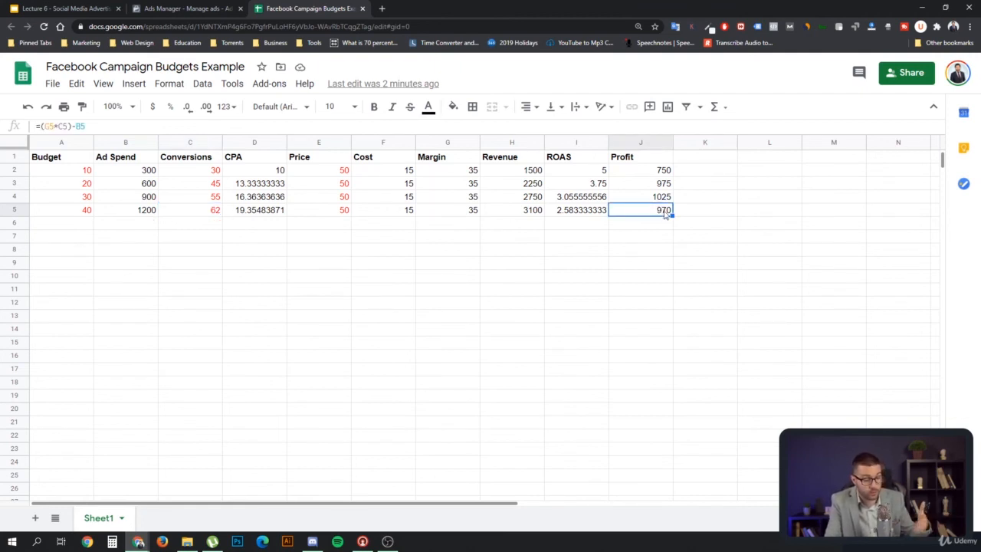
pyautogui.click(537, 255)
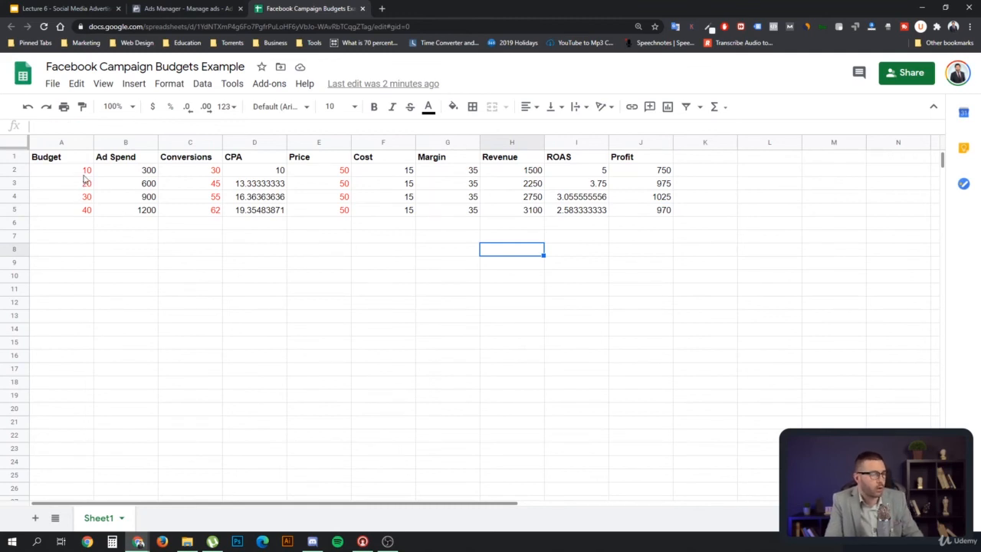
pyautogui.moveTo(84, 175); pyautogui.dragTo(80, 212)
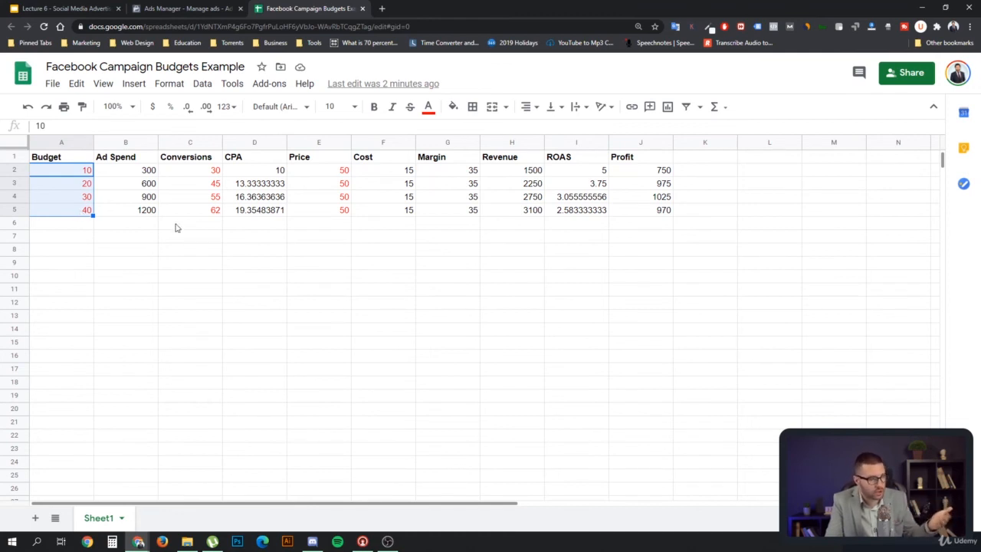
pyautogui.click(81, 228)
pyautogui.click(662, 214)
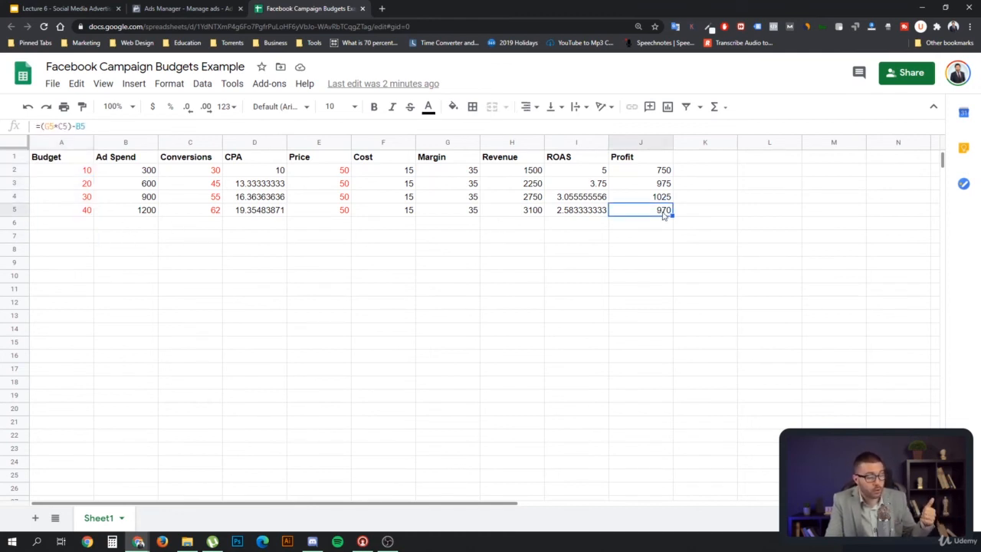
pyautogui.click(245, 213)
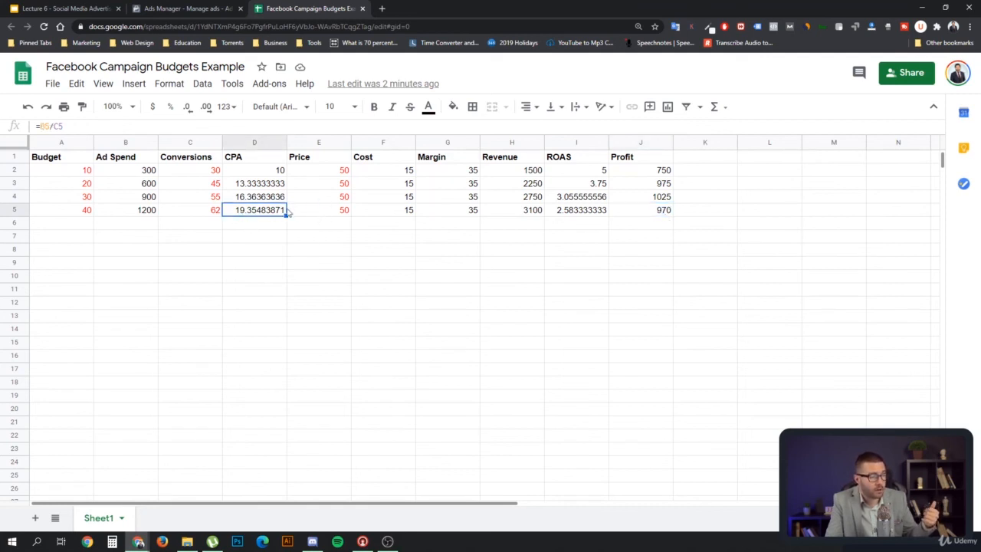
pyautogui.click(593, 215)
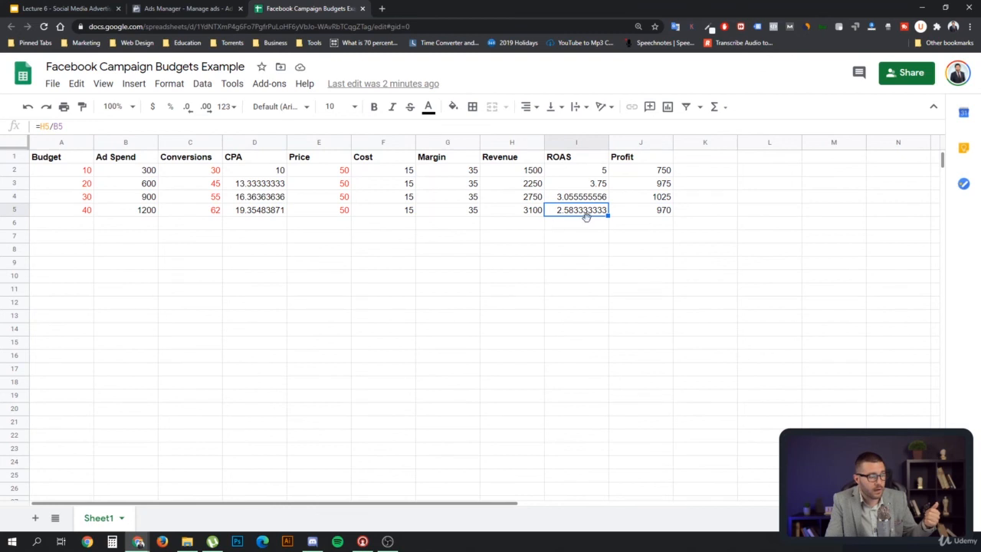
pyautogui.click(239, 216)
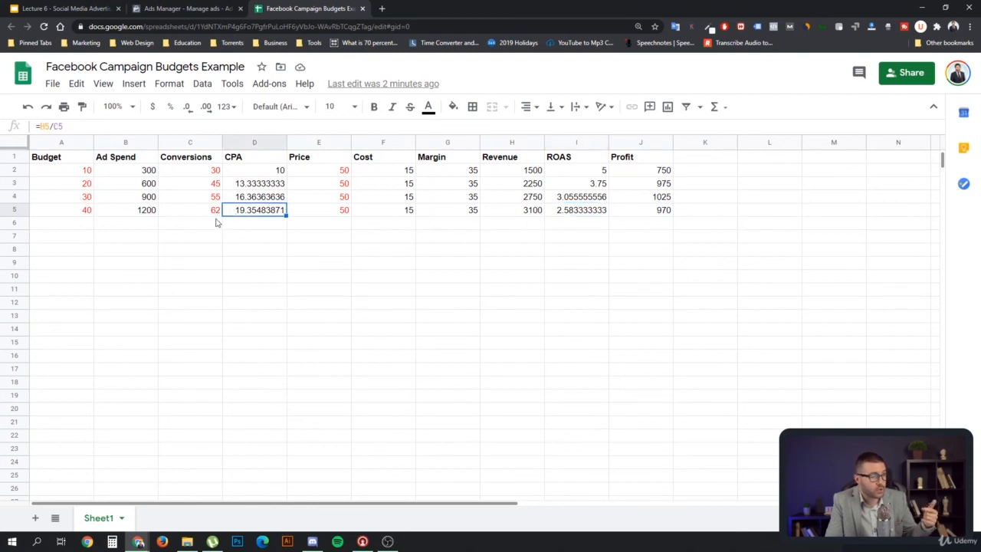
pyautogui.click(208, 214)
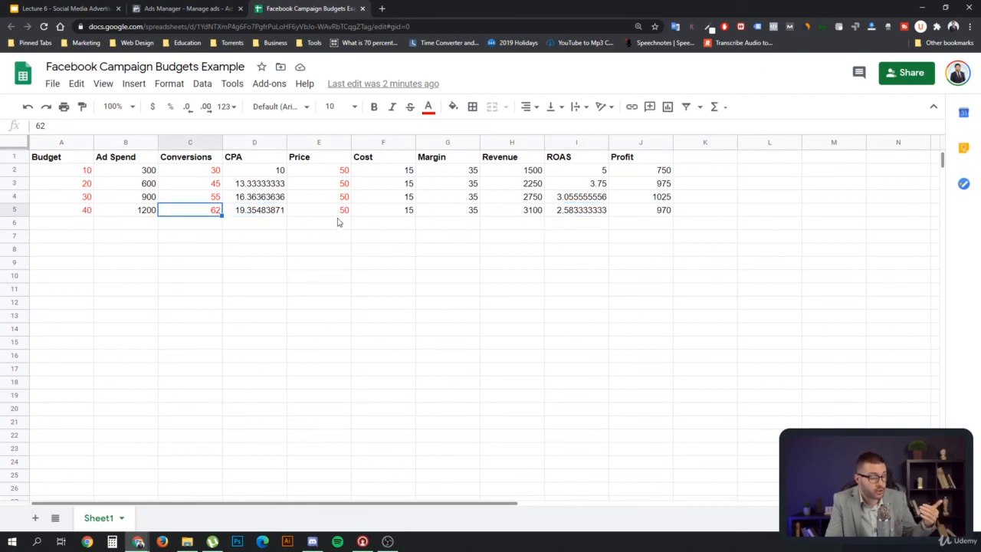
pyautogui.click(650, 218)
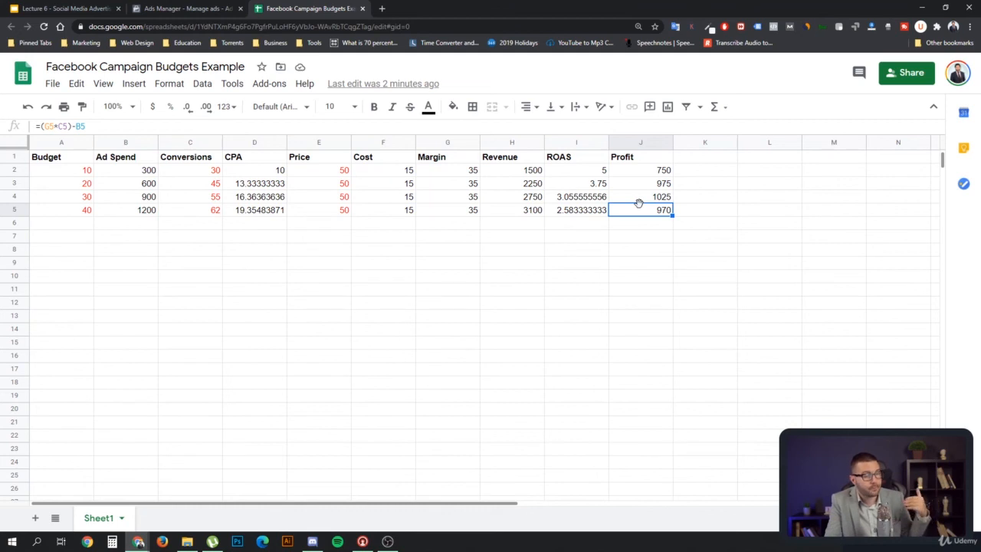
# Step: Set the conversions for the 30 budget in row 4 to 65 and check that row's profit
pyautogui.click(86, 201)
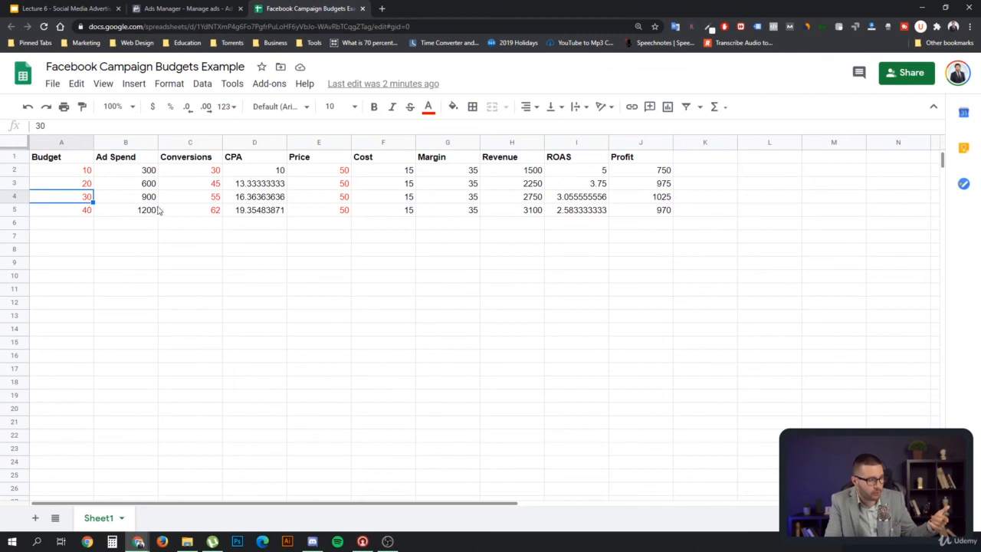
pyautogui.doubleClick(214, 199)
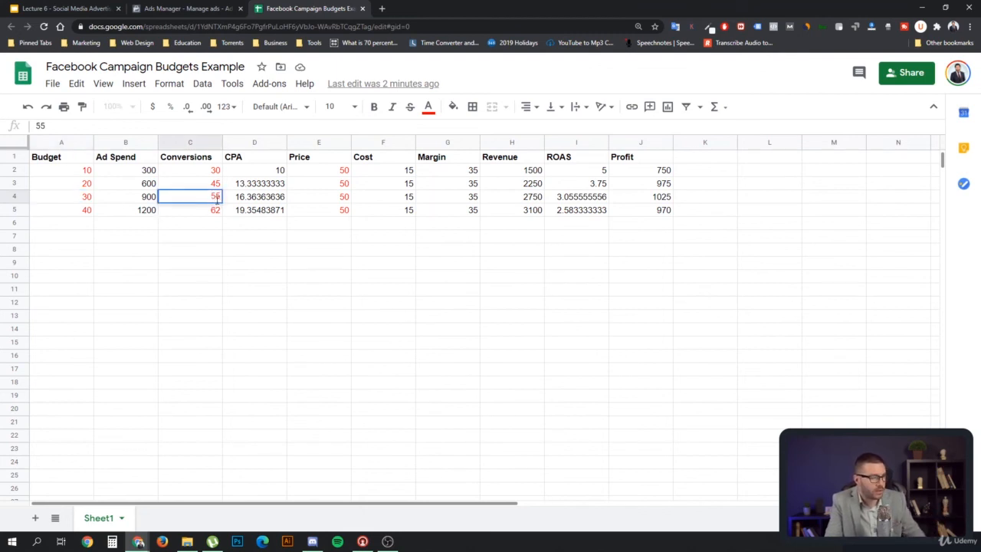
pyautogui.moveTo(211, 199); pyautogui.dragTo(218, 200)
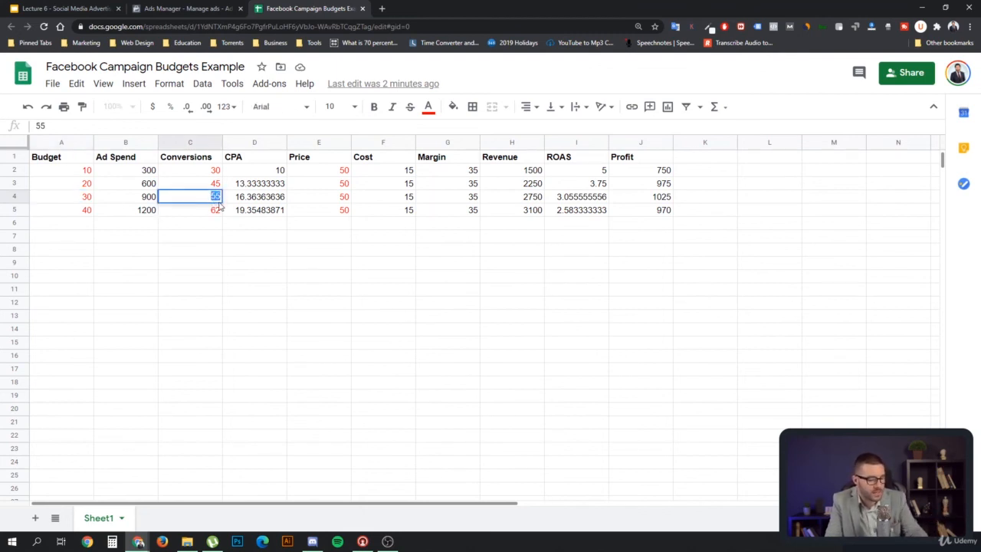
pyautogui.write('6')
pyautogui.click(213, 230)
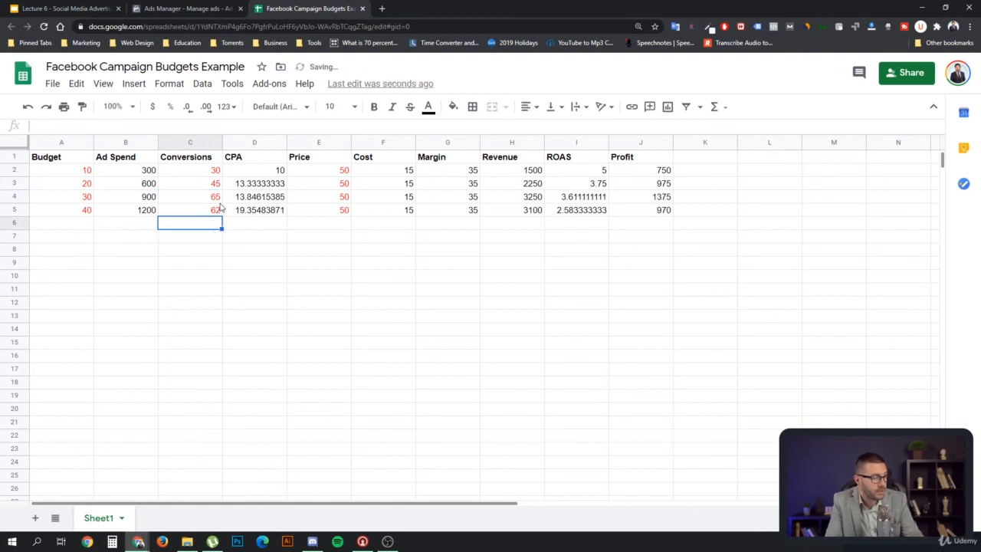
pyautogui.click(657, 202)
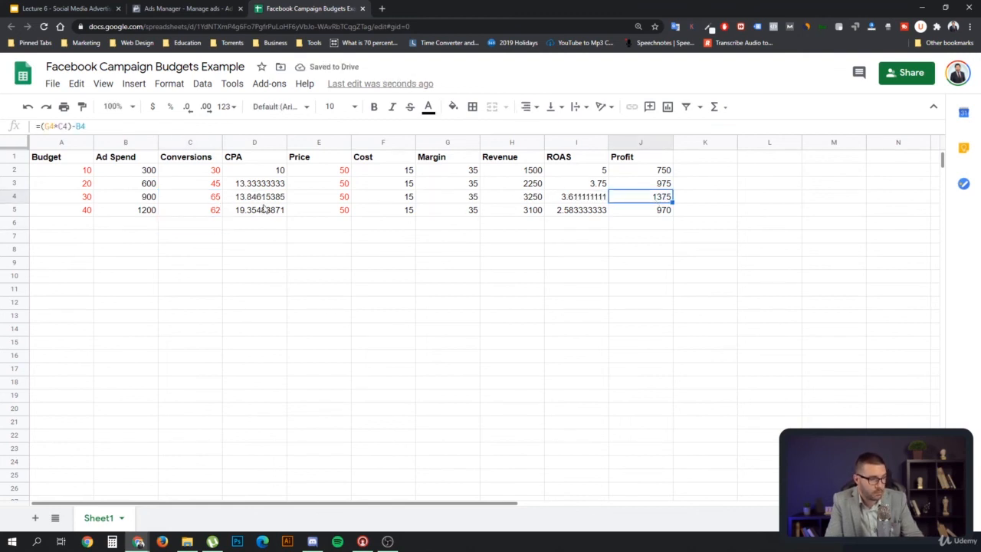
# Step: Set the conversions for the 40 budget in row 5 to 71 and check that row's profit
pyautogui.doubleClick(81, 210)
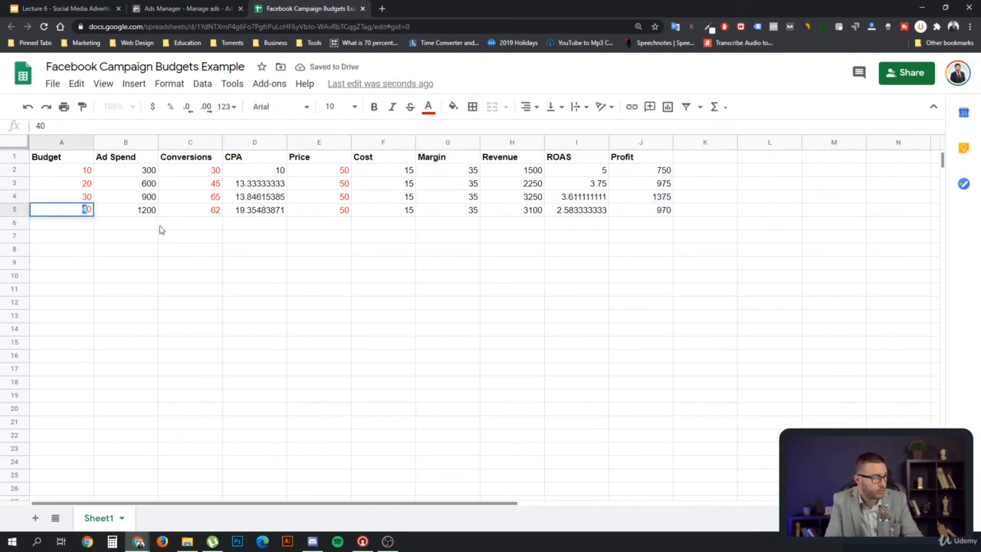
pyautogui.click(205, 219)
pyautogui.doubleClick(212, 210)
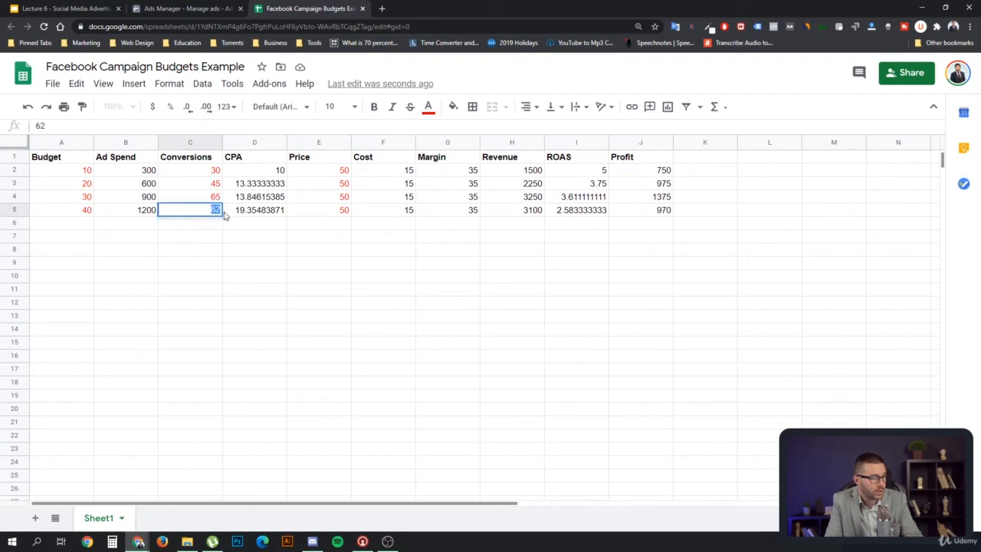
pyautogui.press('BackSpace')
pyautogui.write('71')
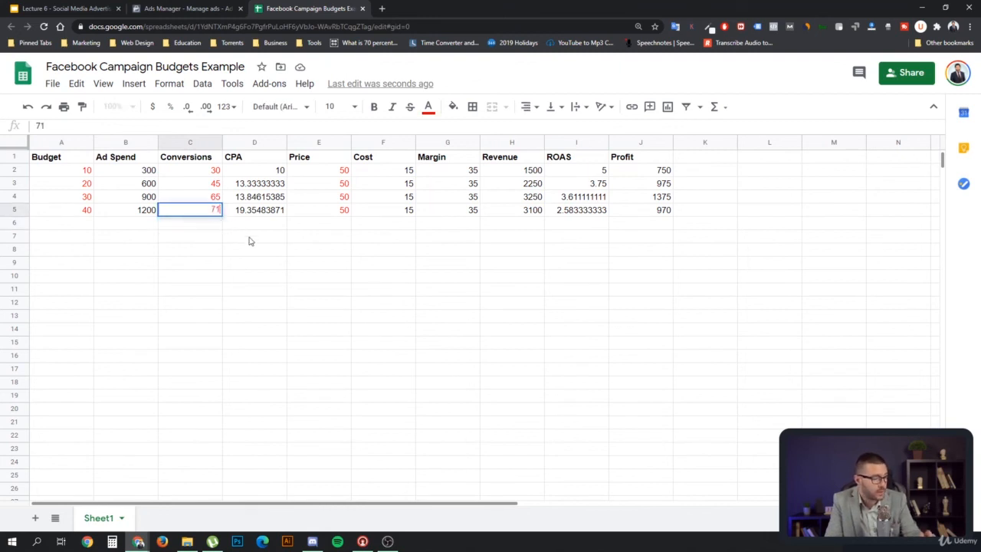
pyautogui.press('Return')
pyautogui.click(635, 212)
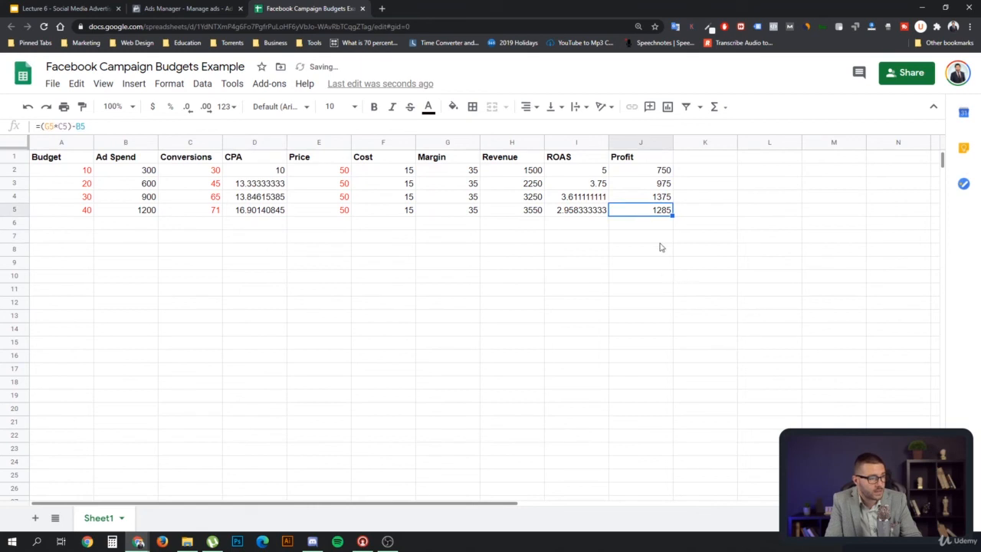
# Step: Compare the conversions in rows 4 and 5, and change row 5's conversions to 78
pyautogui.doubleClick(213, 210)
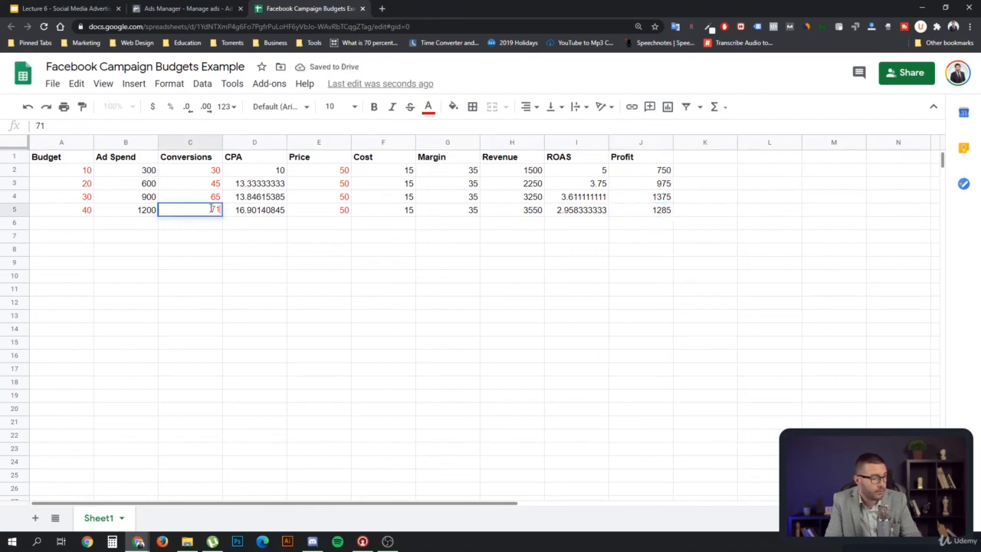
pyautogui.click(217, 187)
pyautogui.click(216, 199)
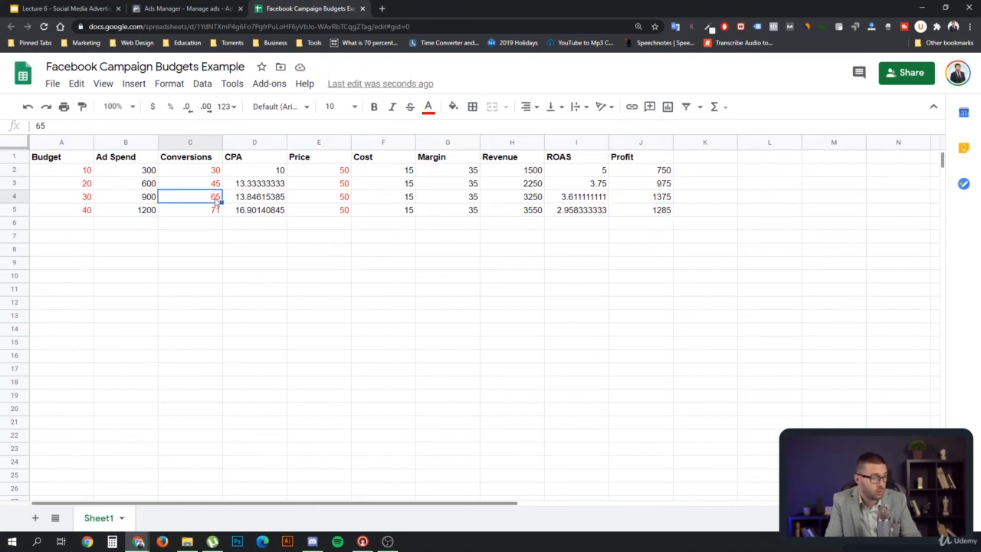
pyautogui.doubleClick(216, 210)
pyautogui.doubleClick(215, 209)
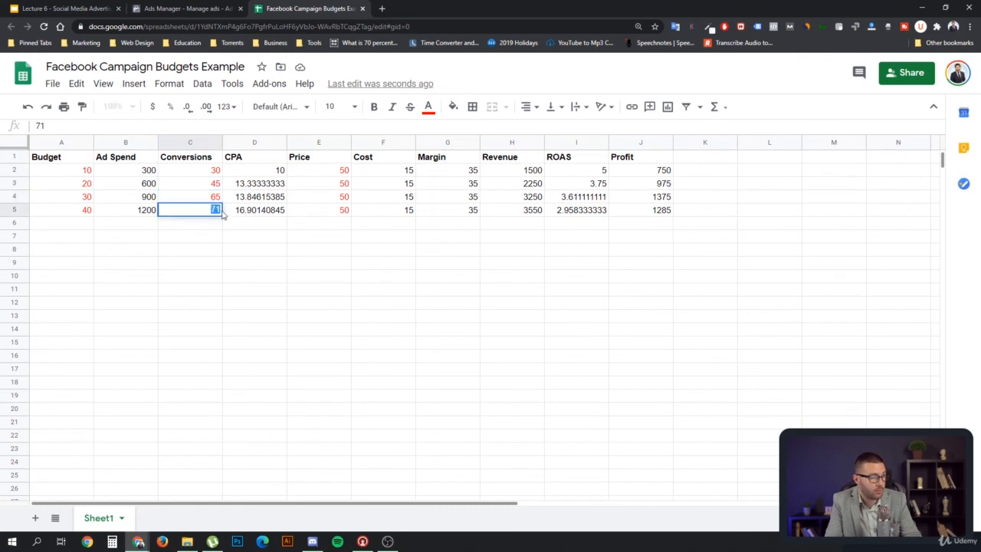
pyautogui.write('7')
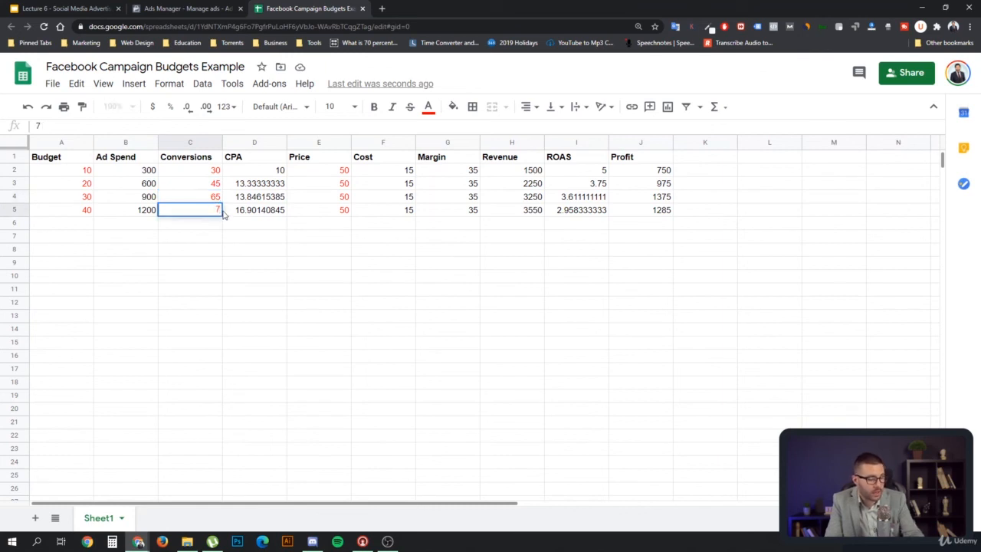
pyautogui.write('8')
pyautogui.click(236, 238)
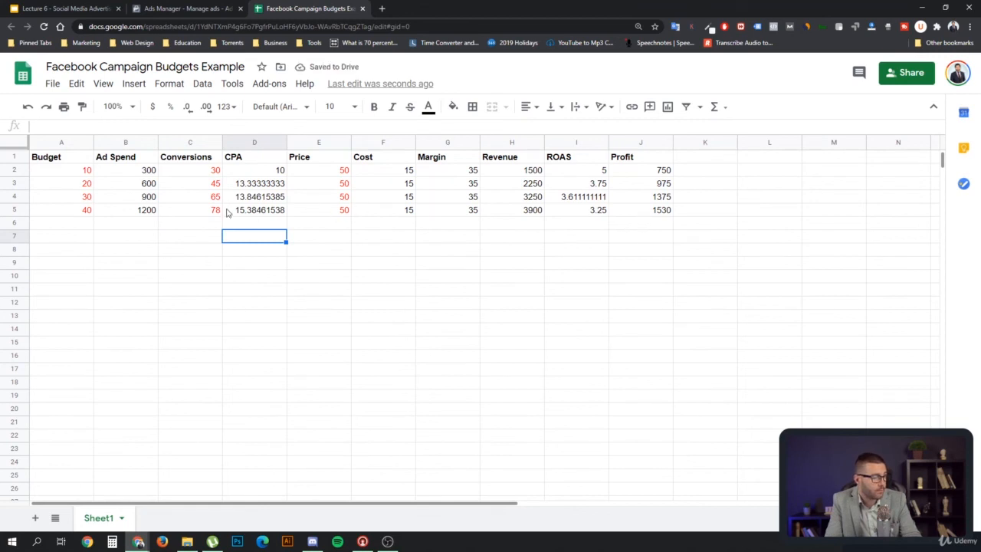
# Step: Raise the conversions in row 5 to 90 and check that row's profit and CPA
pyautogui.doubleClick(217, 211)
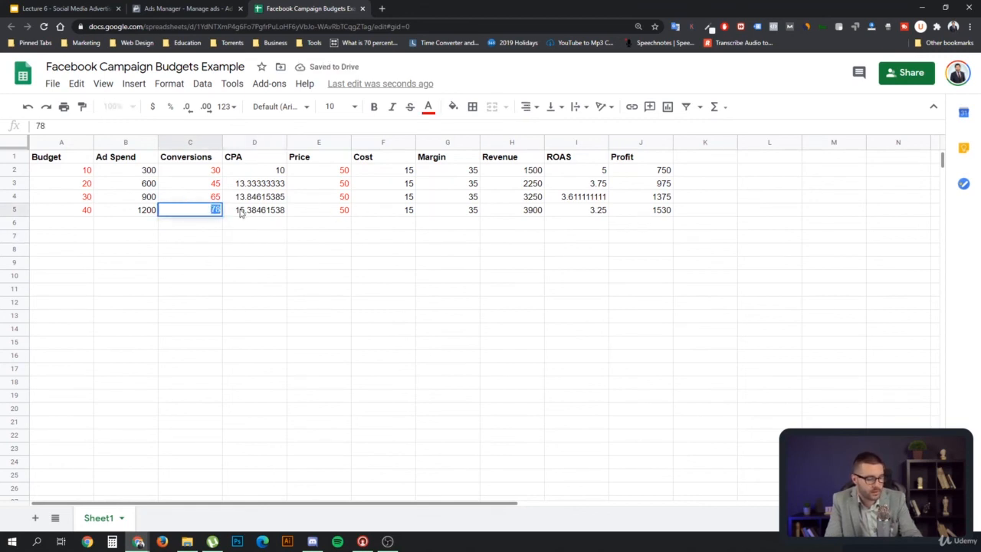
pyautogui.write('90')
pyautogui.click(300, 238)
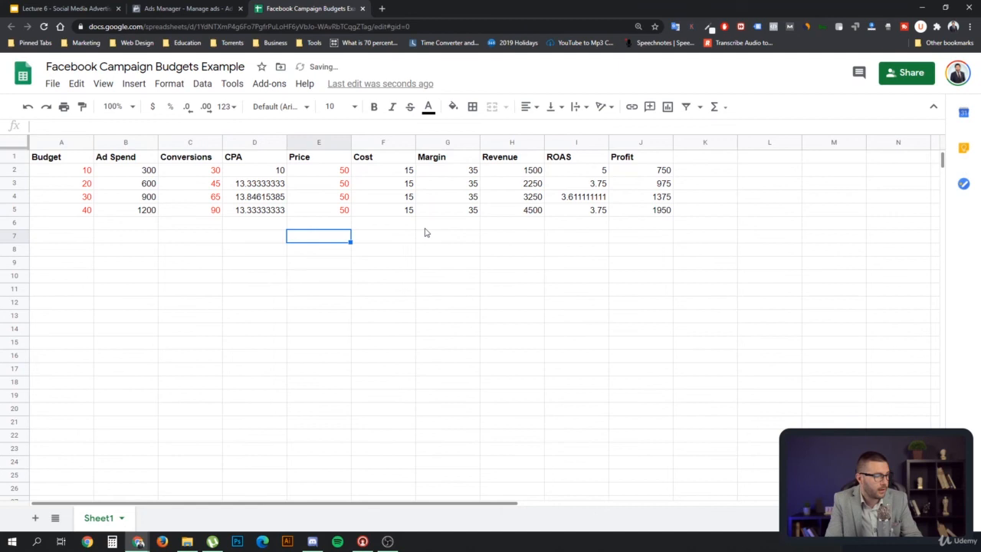
pyautogui.click(638, 210)
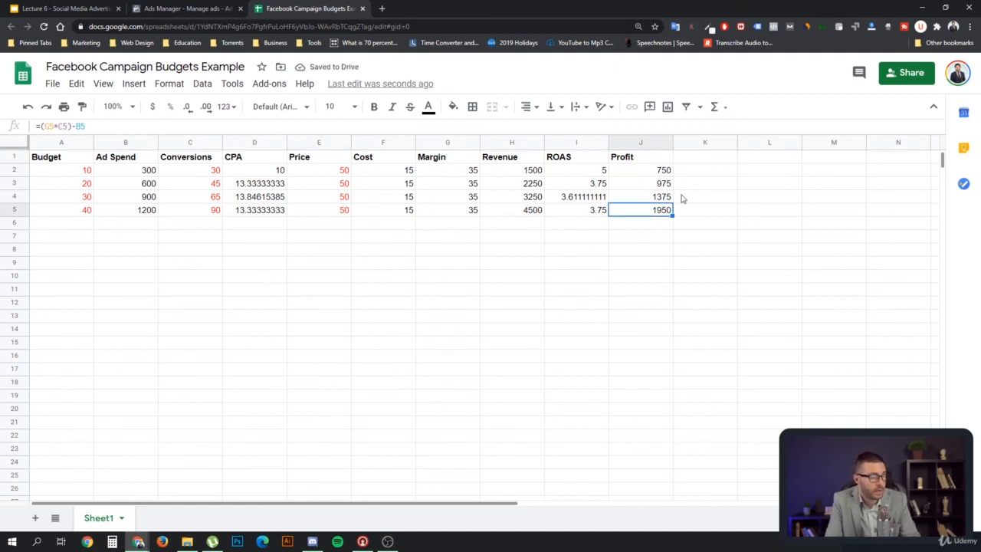
pyautogui.click(205, 213)
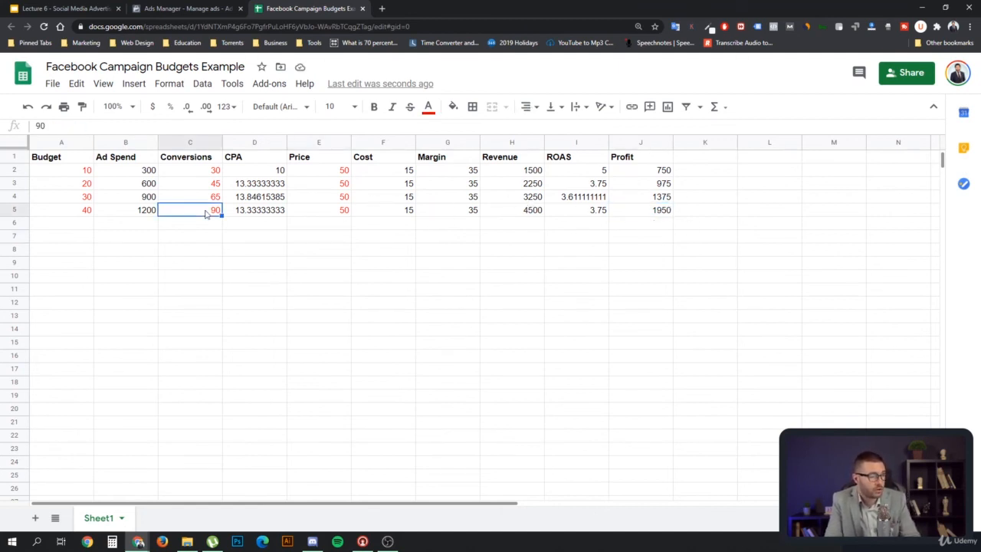
pyautogui.click(260, 217)
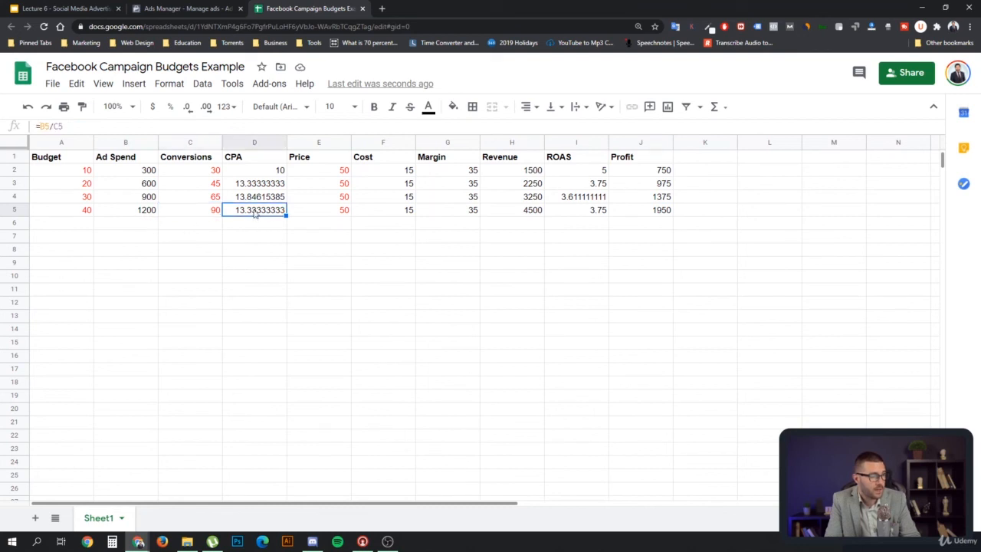
# Step: Set the conversions in row 5 to 84 and check that row's CPA and profit
pyautogui.click(207, 210)
pyautogui.doubleClick(212, 210)
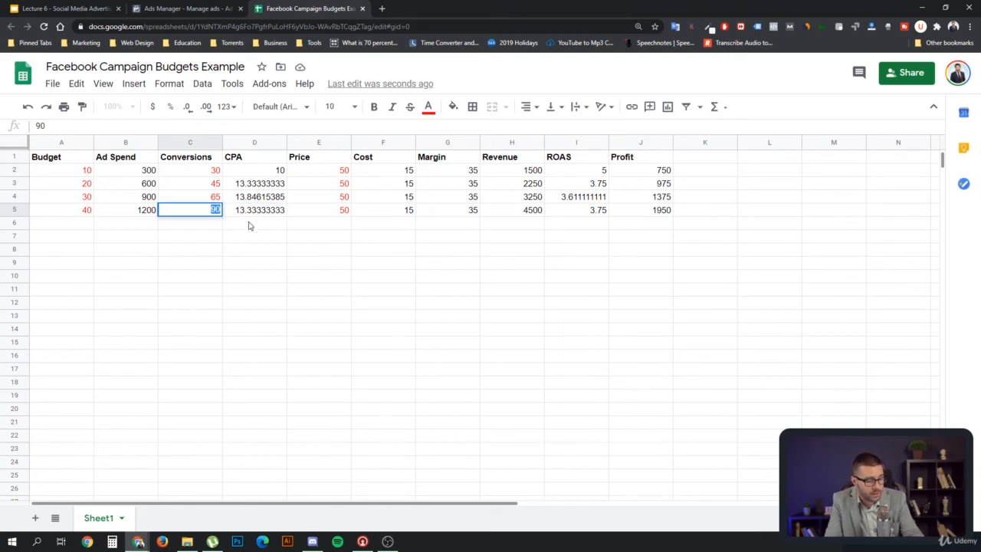
pyautogui.write('84')
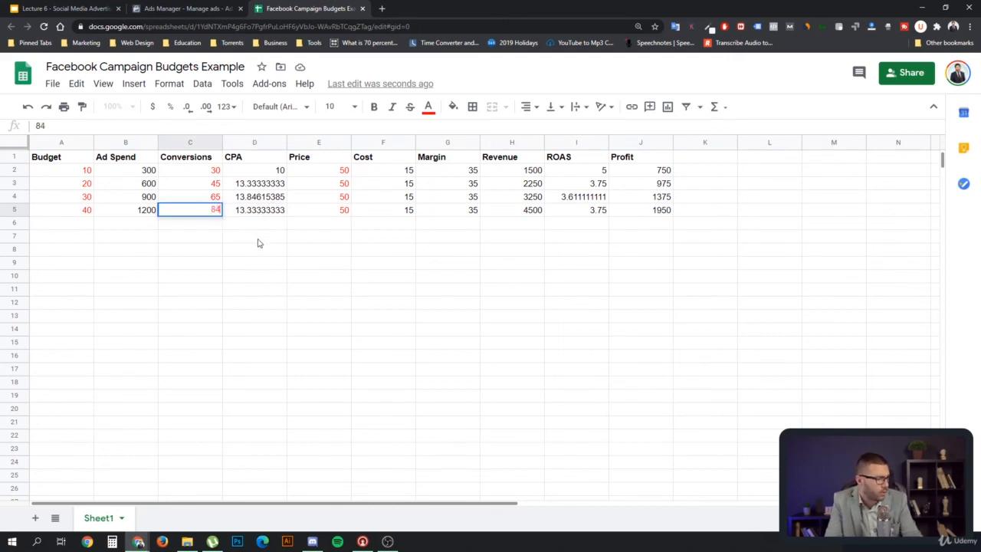
pyautogui.click(254, 236)
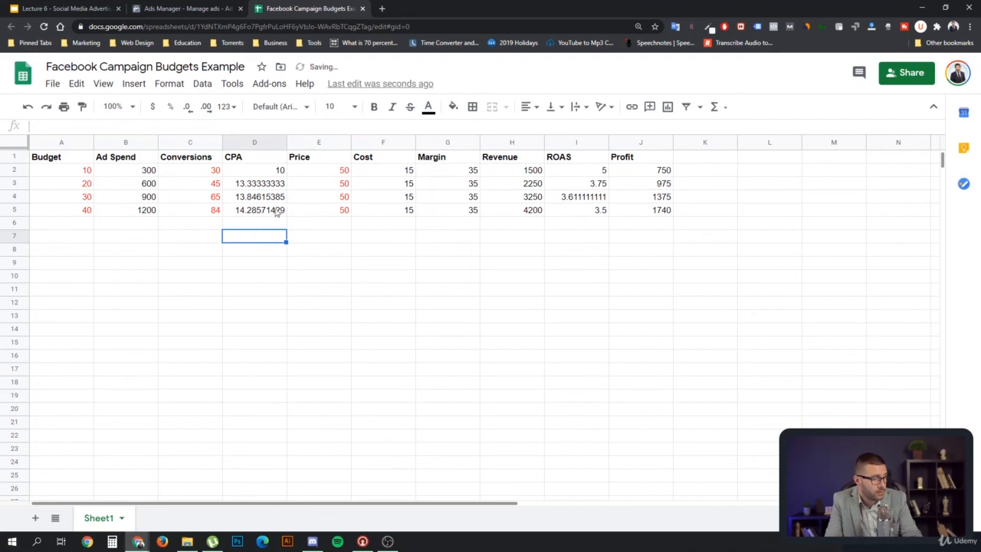
pyautogui.click(249, 216)
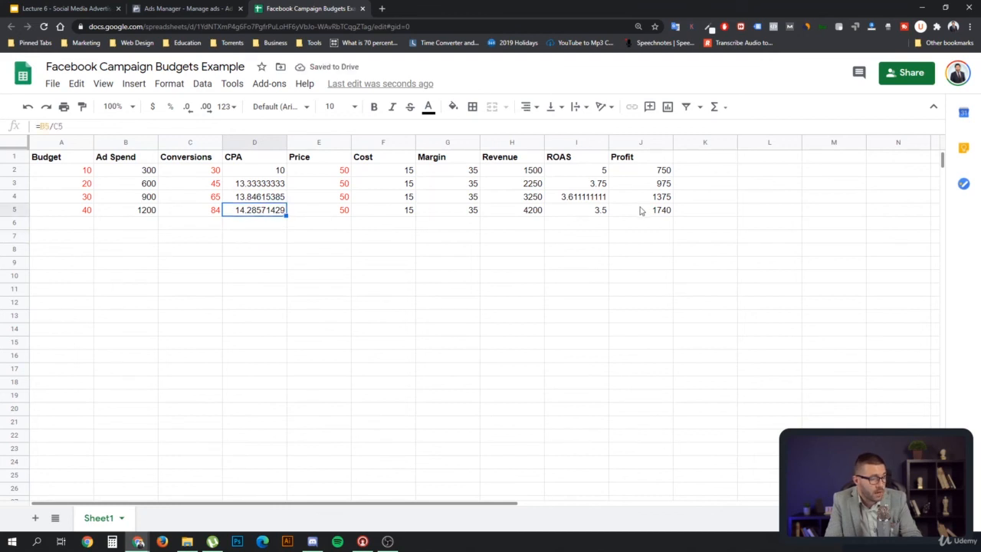
pyautogui.click(643, 210)
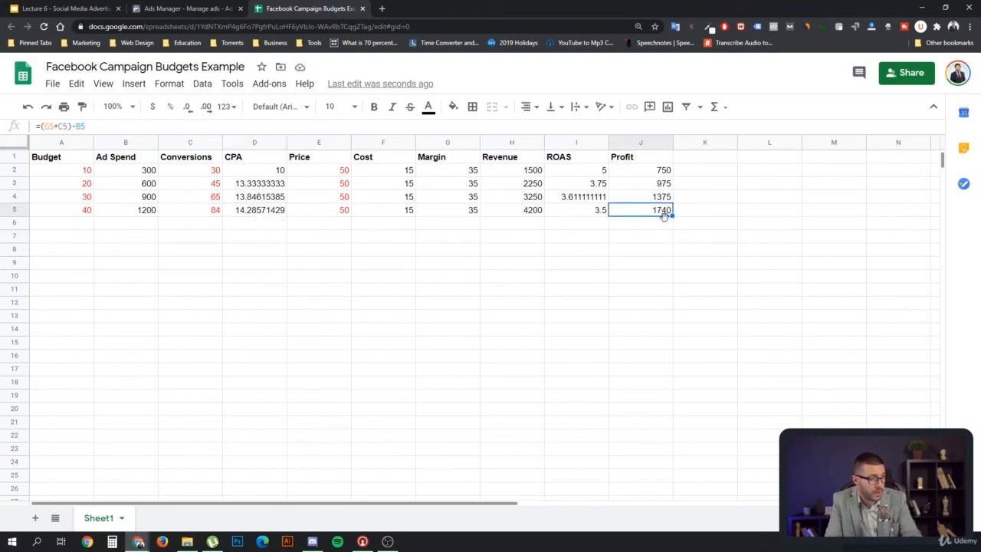
# Step: Review row 5's CPA again and look over the budgets and all campaign data in rows 2 to 5
pyautogui.click(264, 213)
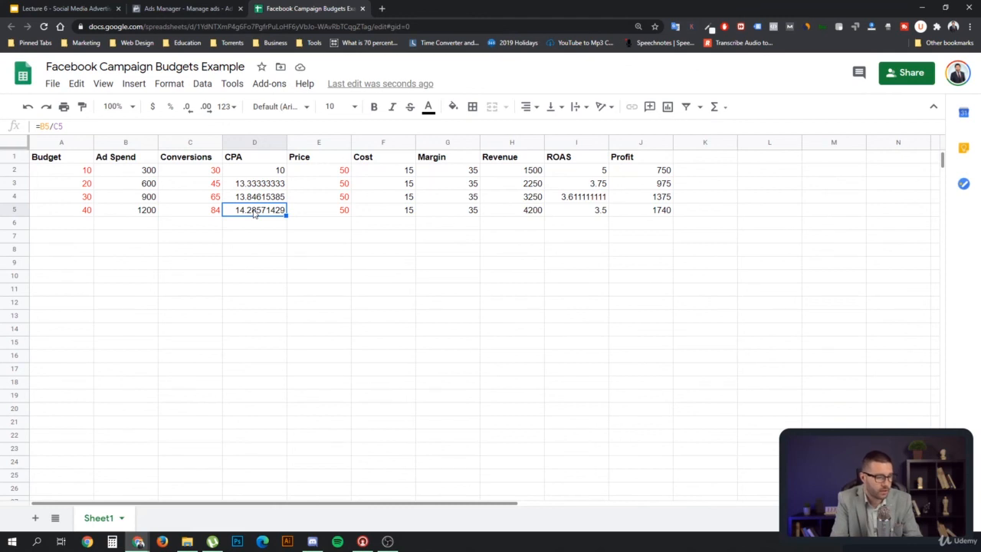
pyautogui.moveTo(67, 162); pyautogui.dragTo(67, 172)
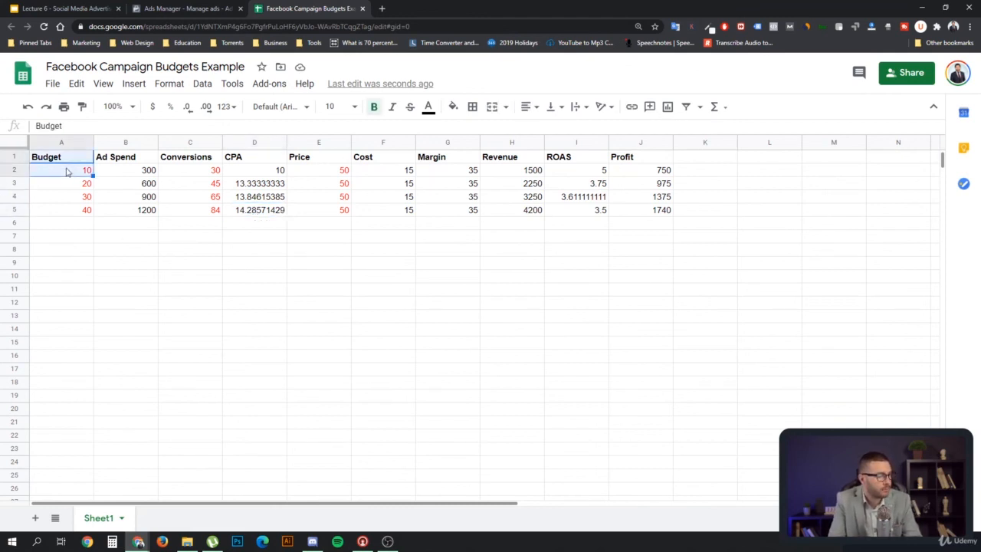
pyautogui.click(112, 212)
pyautogui.moveTo(685, 227); pyautogui.dragTo(61, 170)
pyautogui.click(280, 263)
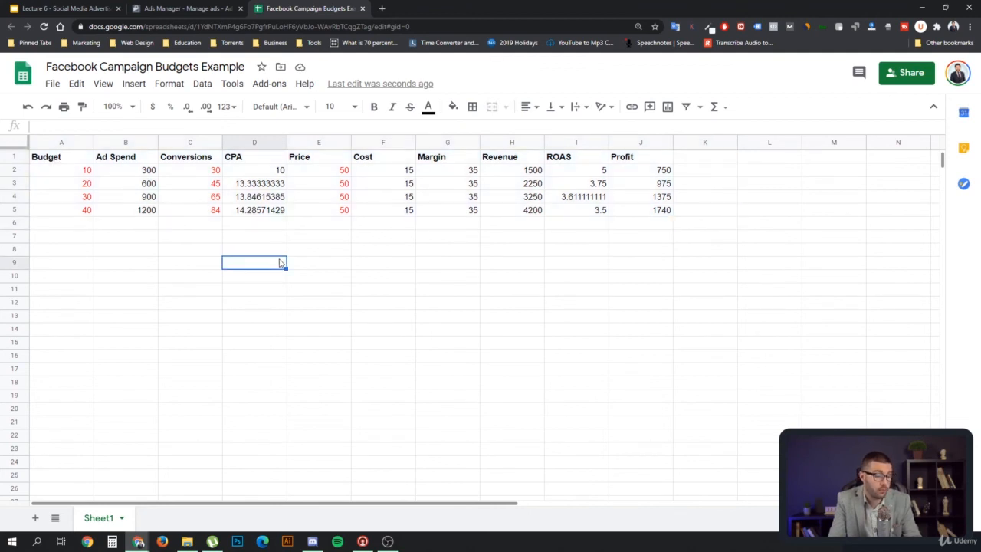